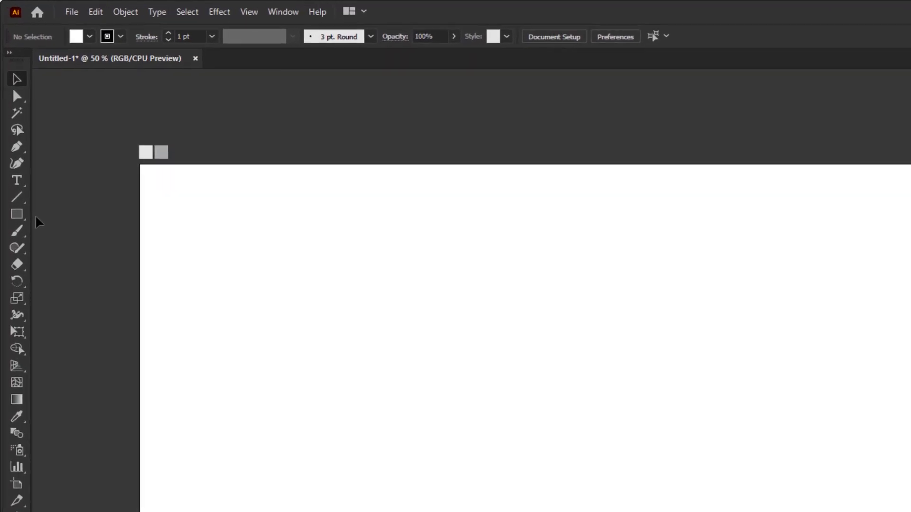
# Draw a 1920×1080 rectangle covering the whole artboard.
pyautogui.moveTo(13, 145); pyautogui.dragTo(50, 148)
pyautogui.click(75, 224)
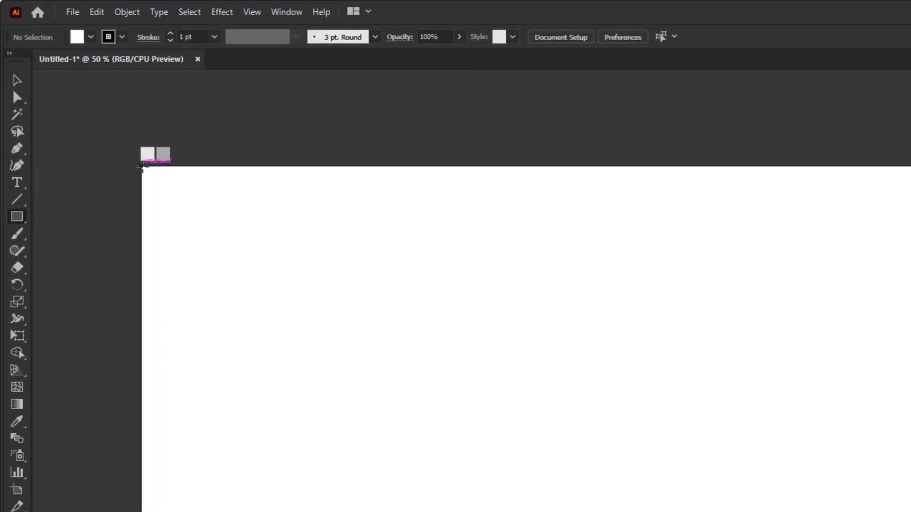
pyautogui.moveTo(142, 167); pyautogui.dragTo(910, 511)
pyautogui.moveTo(777, 493); pyautogui.dragTo(791, 511)
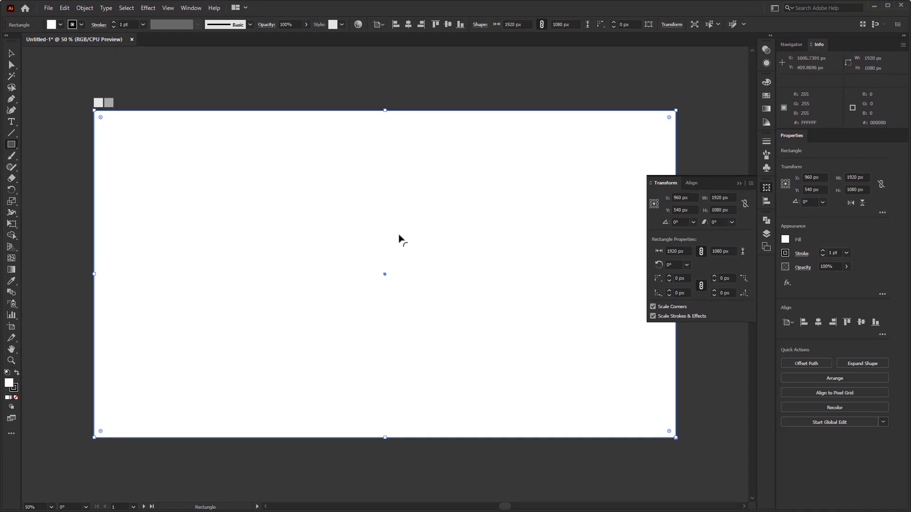
# Fill the rectangle with a gradient running vertically at 90°.
pyautogui.click(764, 108)
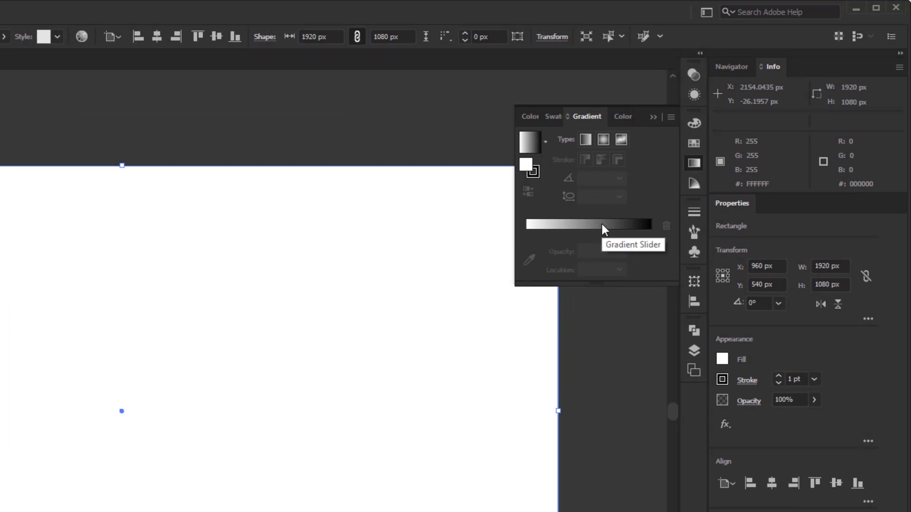
pyautogui.click(602, 227)
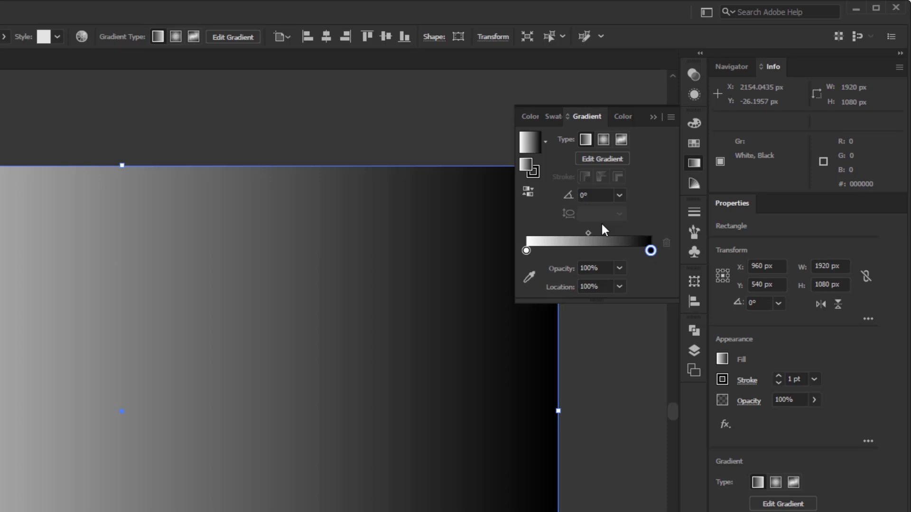
pyautogui.click(619, 195)
pyautogui.click(635, 273)
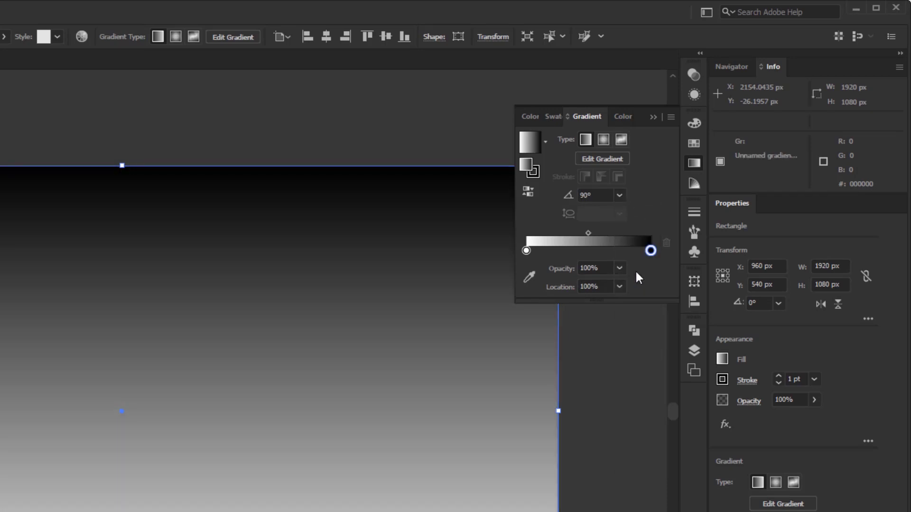
# Set the two gradient stops to a sampled light grey and white.
pyautogui.click(526, 251)
pyautogui.click(530, 277)
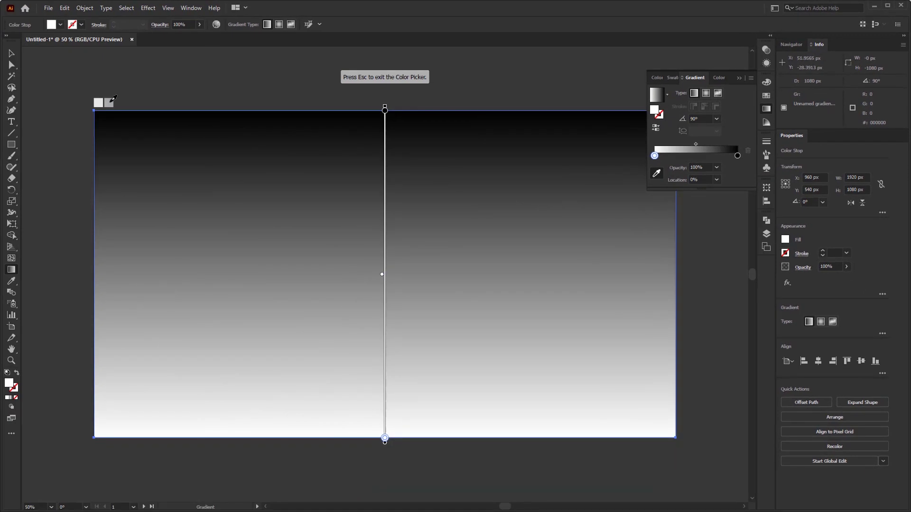
pyautogui.click(113, 99)
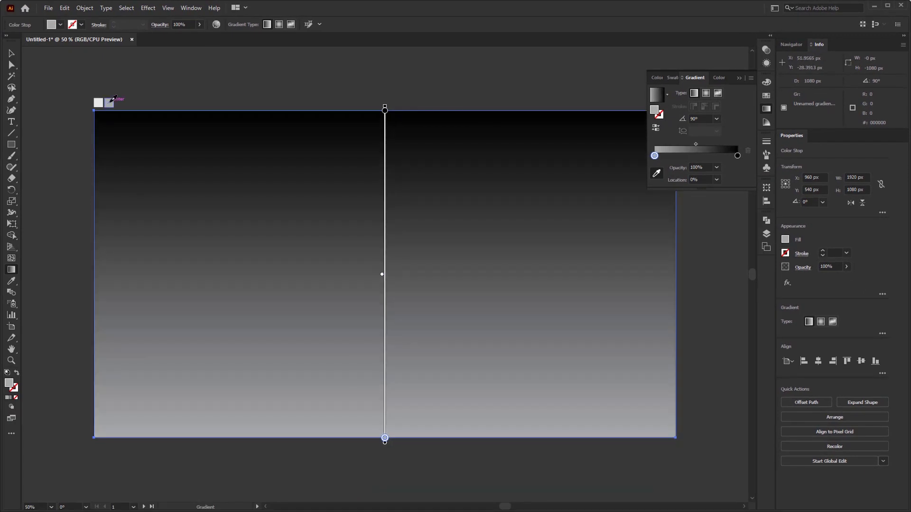
pyautogui.click(737, 157)
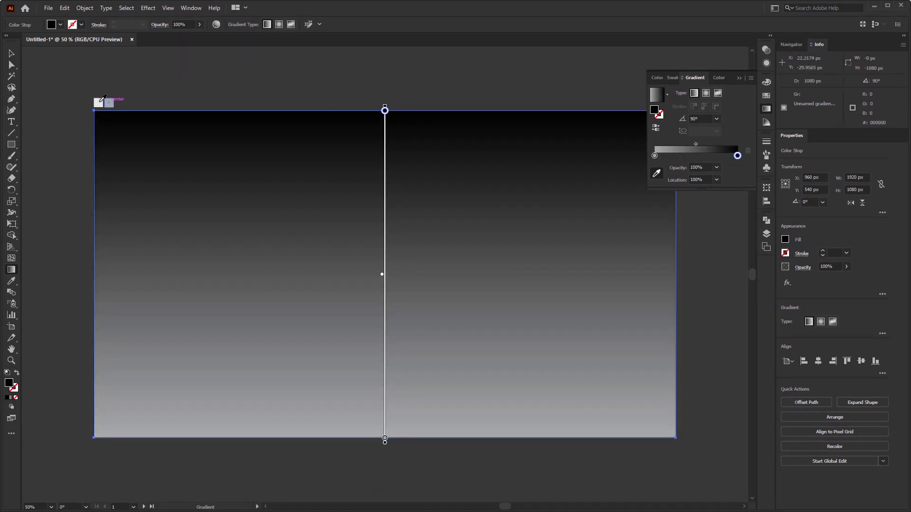
pyautogui.click(101, 100)
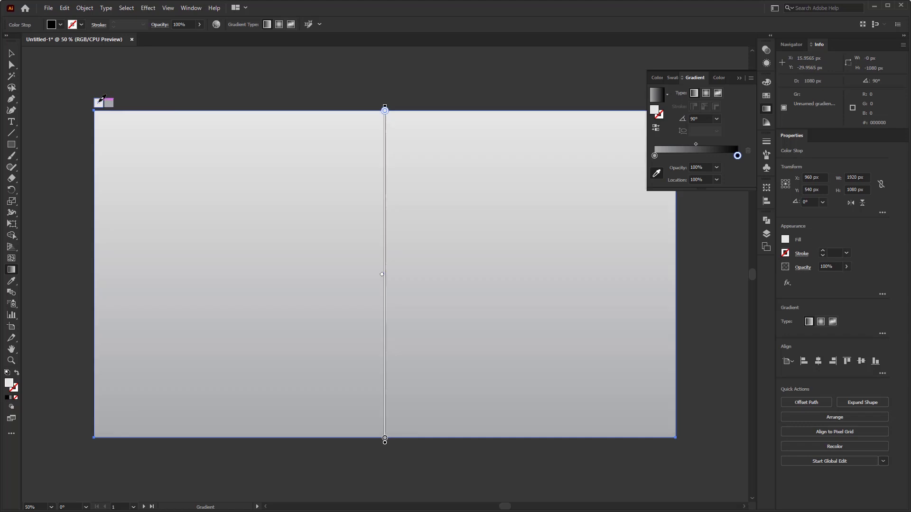
pyautogui.click(737, 79)
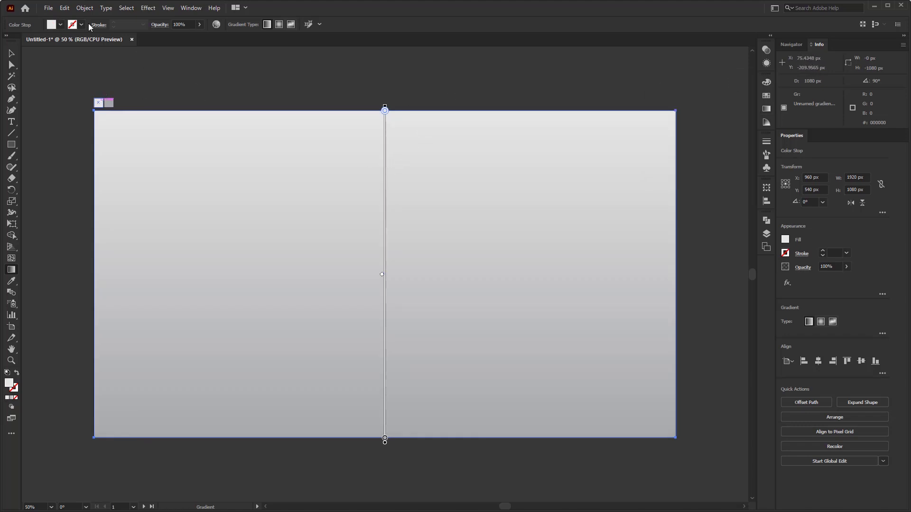
# Lock the gradient background rectangle via Object > Lock > Selection.
pyautogui.click(85, 8)
pyautogui.moveTo(106, 76)
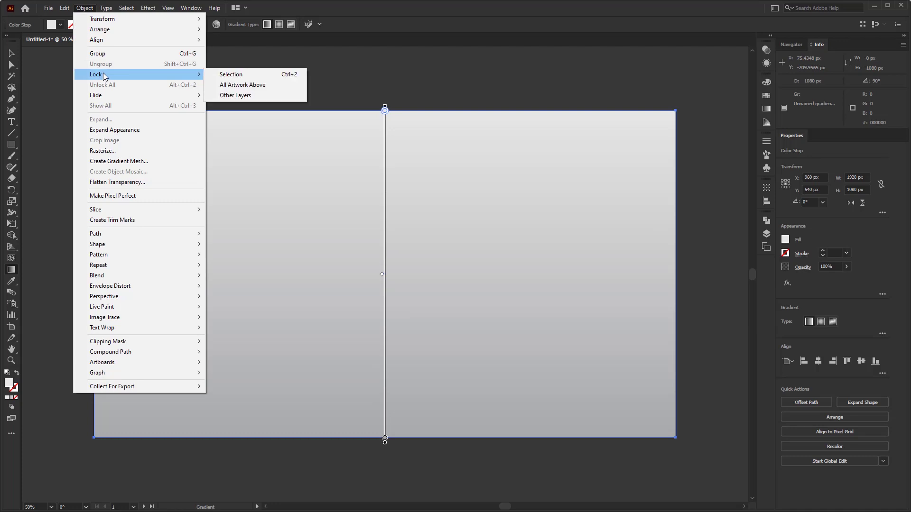
pyautogui.click(250, 75)
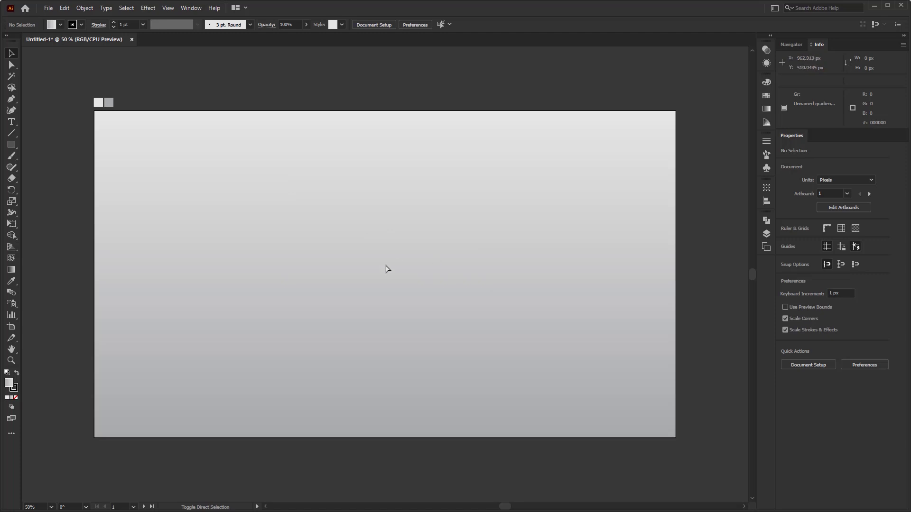
# Paste the metallic knob group at the artboard centre.
pyautogui.hotkey('ctrl', 'v')
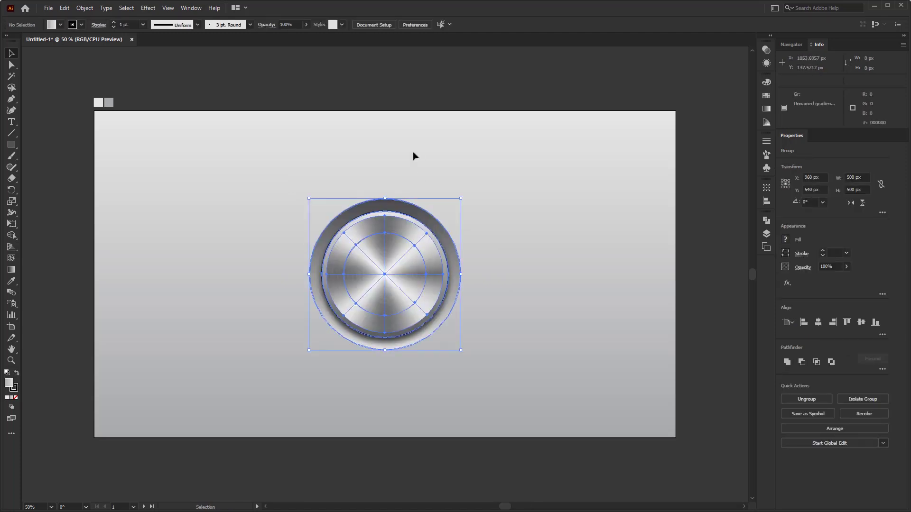
pyautogui.click(413, 155)
pyautogui.click(391, 346)
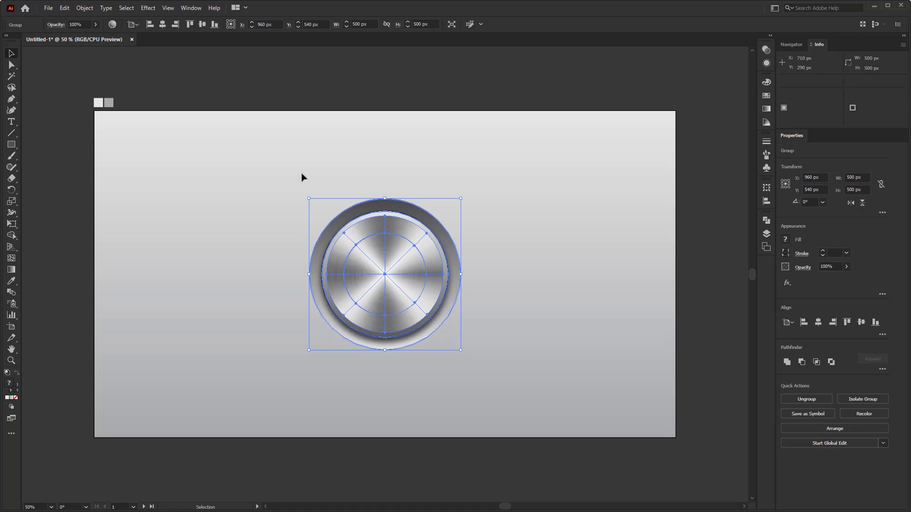
# Lock the knob and confirm it can no longer be selected.
pyautogui.click(86, 8)
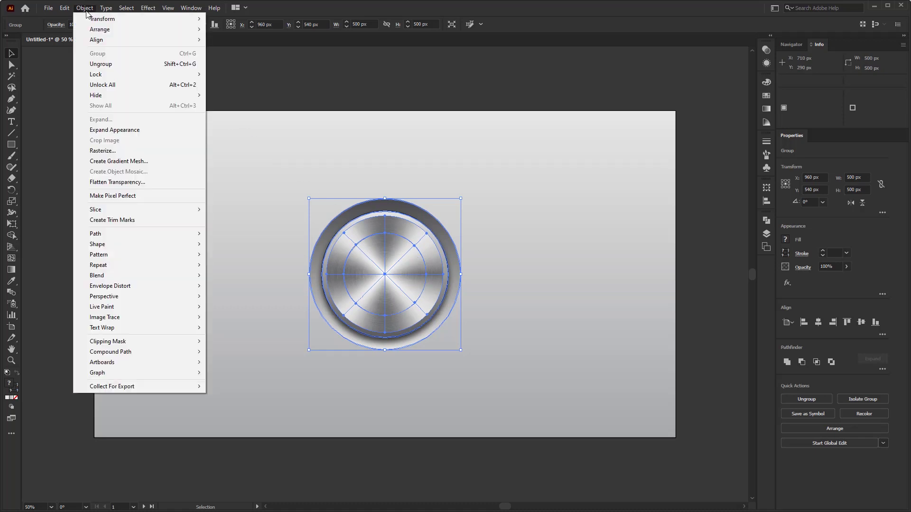
pyautogui.moveTo(107, 76)
pyautogui.click(283, 74)
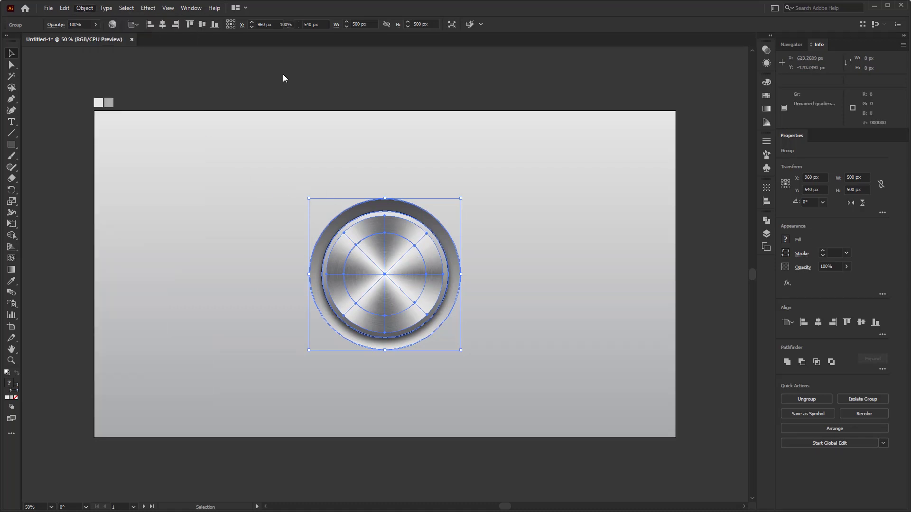
pyautogui.moveTo(420, 345); pyautogui.dragTo(420, 346)
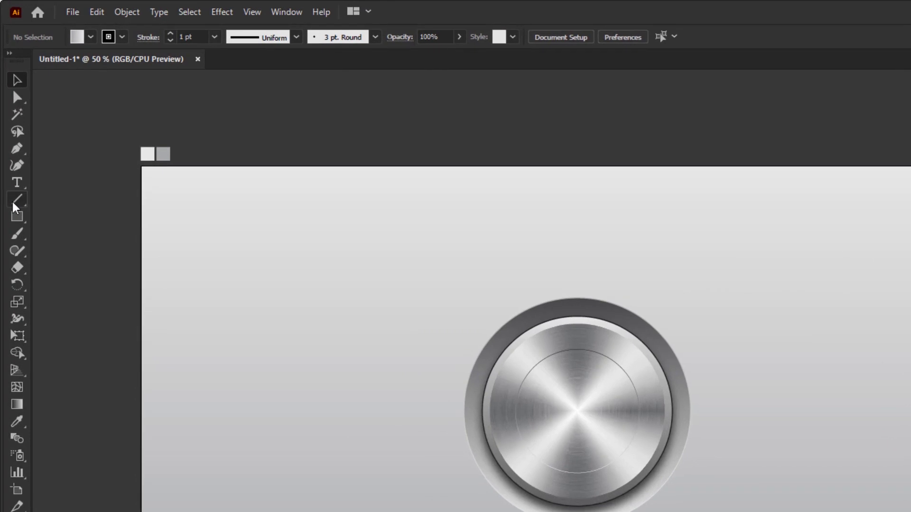
# Create a 30 px vertical line above the knob with the Line Segment tool.
pyautogui.moveTo(13, 207); pyautogui.dragTo(55, 199)
pyautogui.click(490, 249)
pyautogui.write('30')
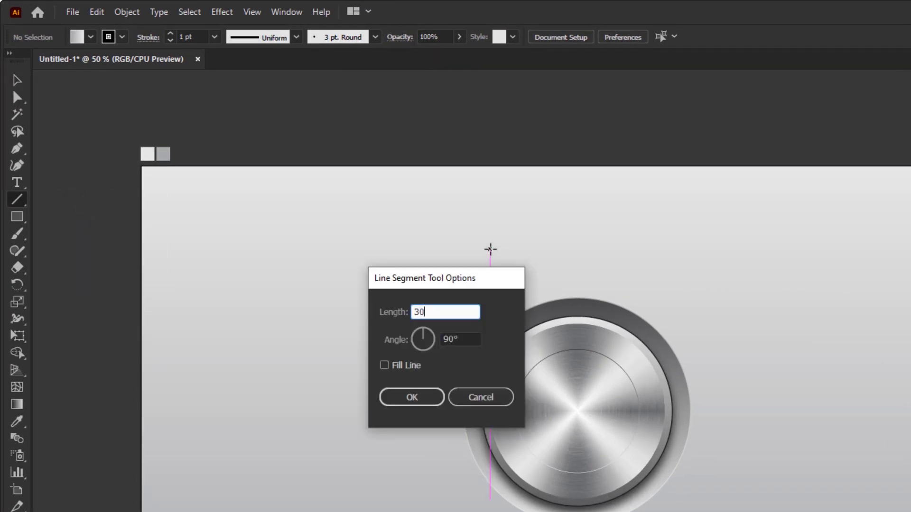
pyautogui.press('Tab')
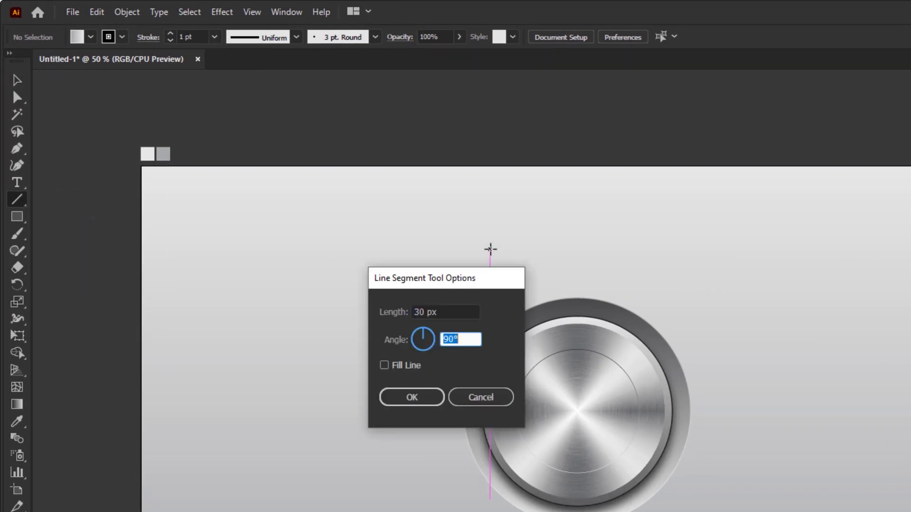
pyautogui.click(413, 400)
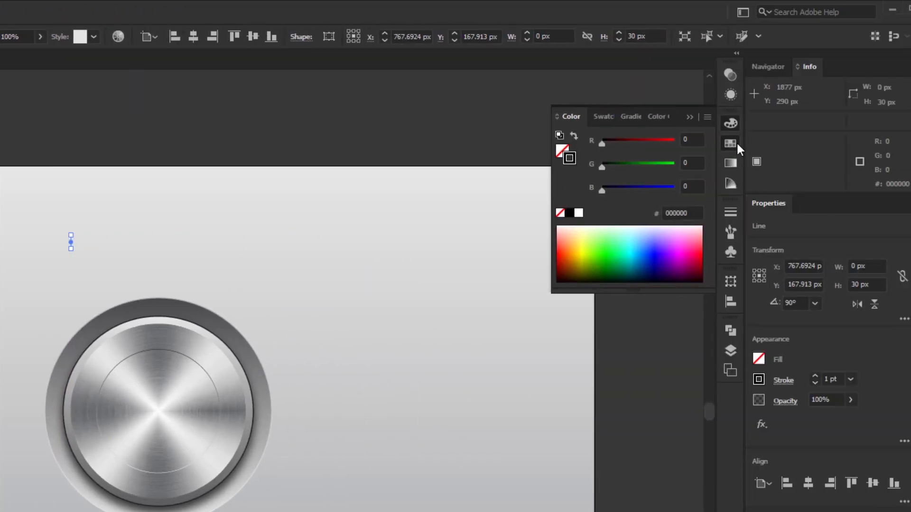
# Give the line a dark grey 5 pt stroke, then deselect it.
pyautogui.click(560, 116)
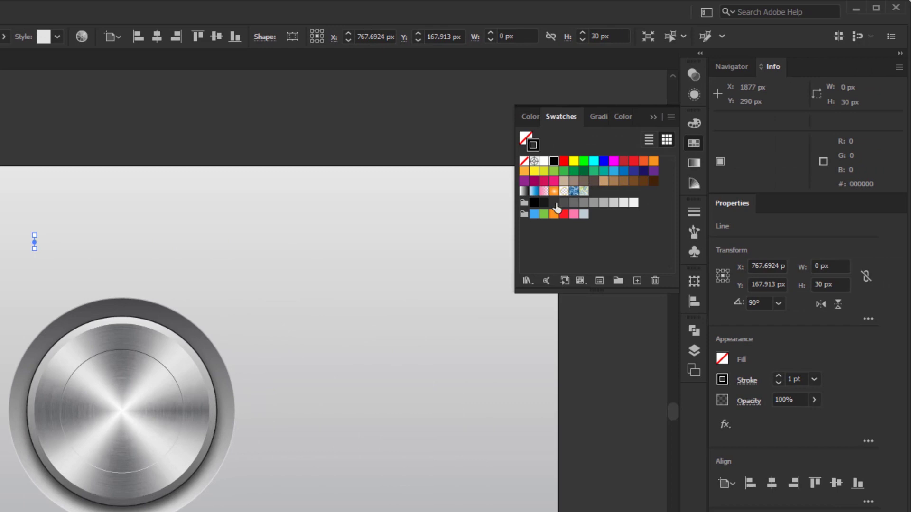
pyautogui.click(554, 203)
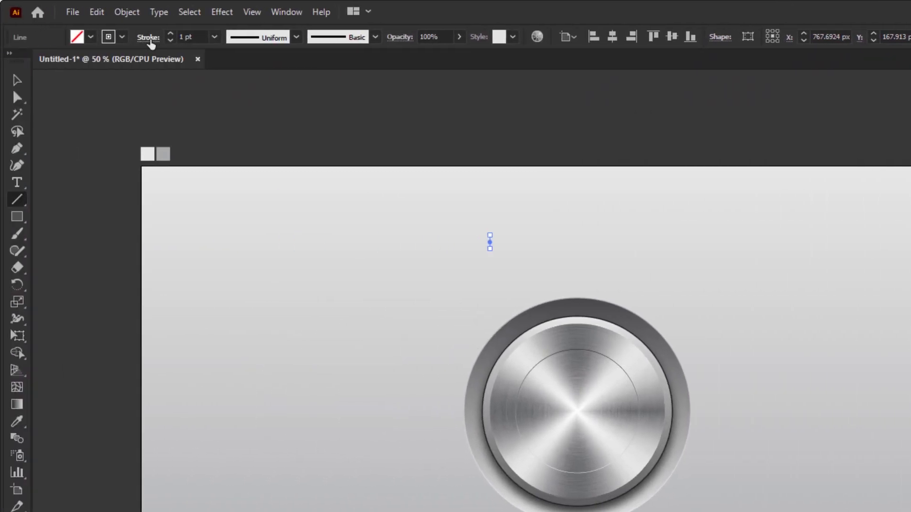
pyautogui.click(148, 38)
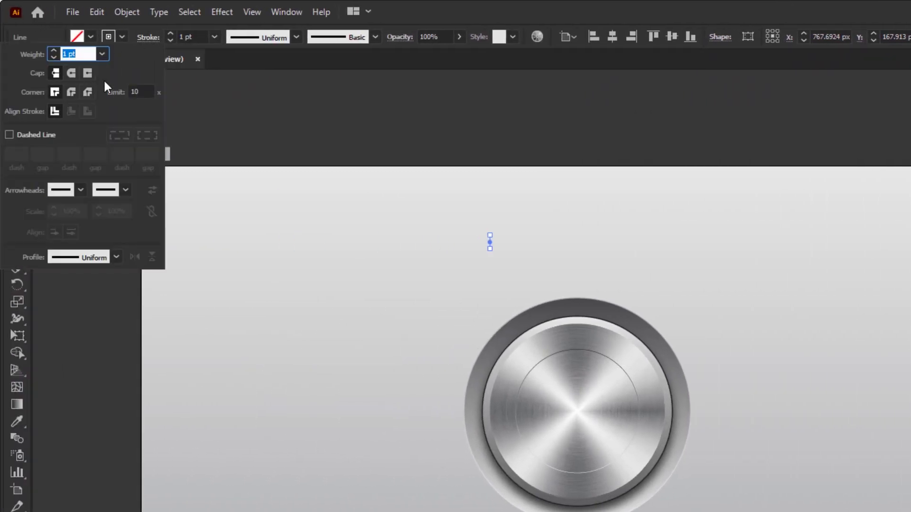
pyautogui.click(147, 37)
pyautogui.click(298, 13)
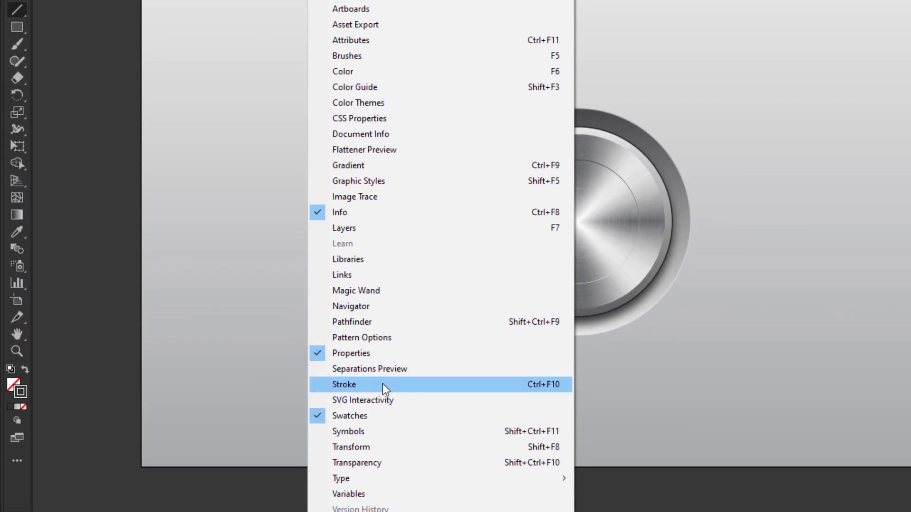
pyautogui.click(382, 383)
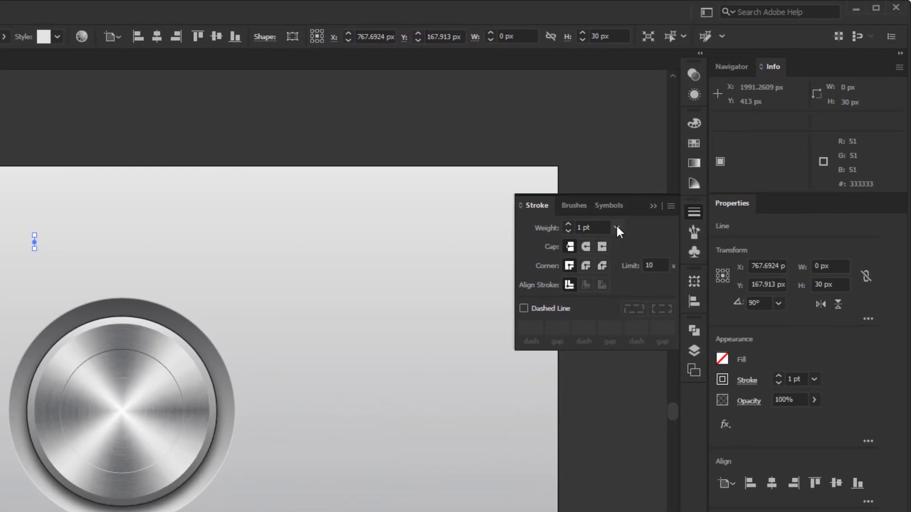
pyautogui.click(616, 227)
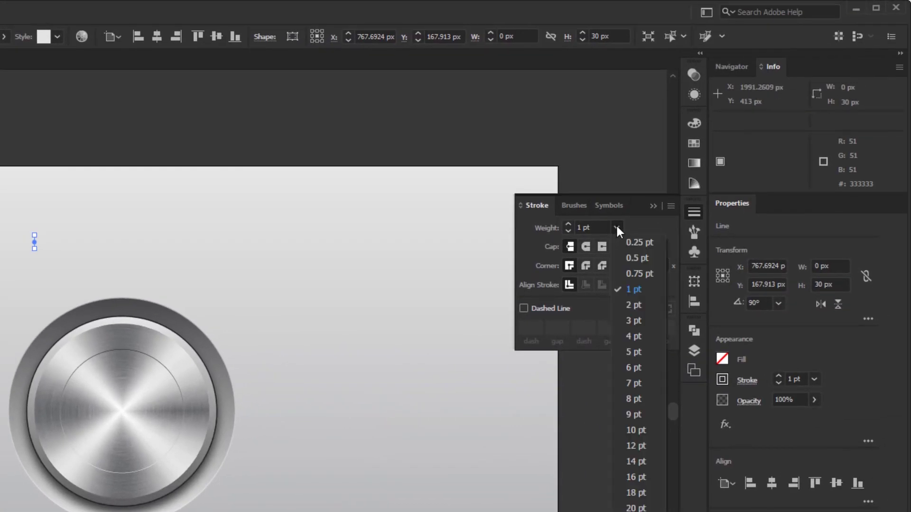
pyautogui.click(631, 352)
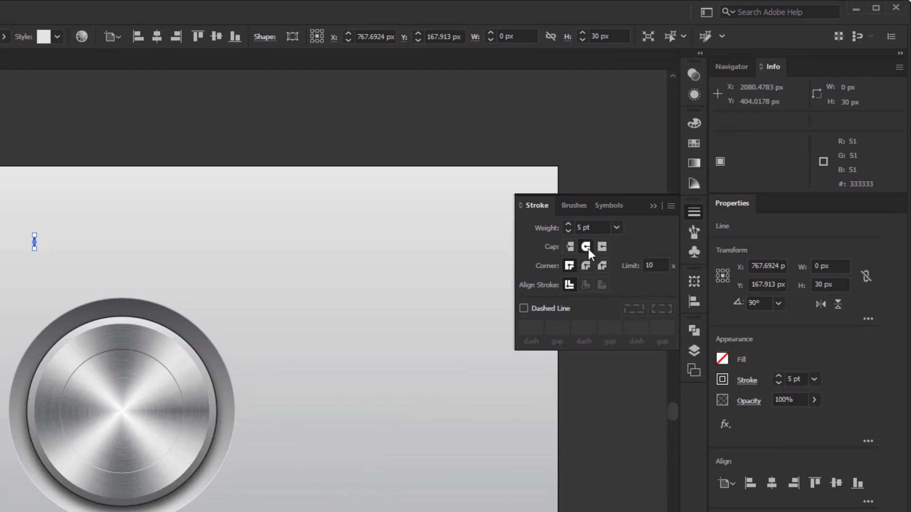
pyautogui.click(653, 205)
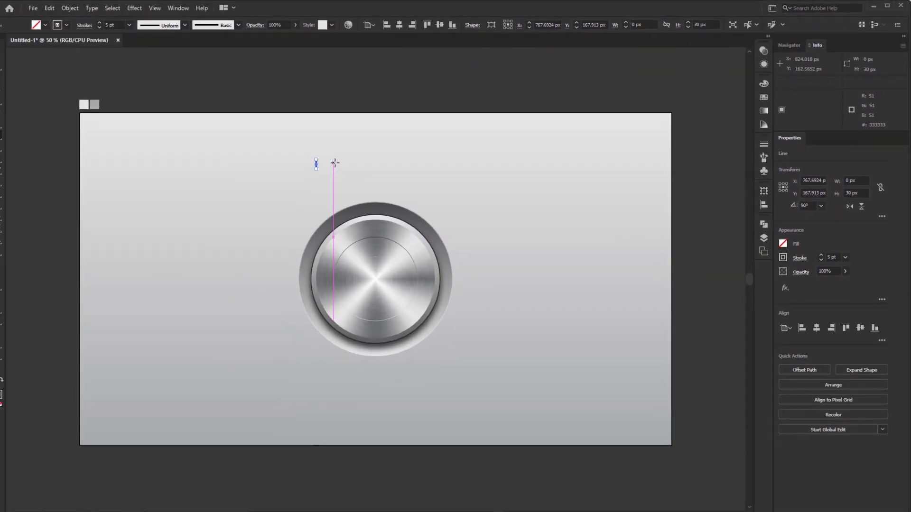
pyautogui.click(365, 169)
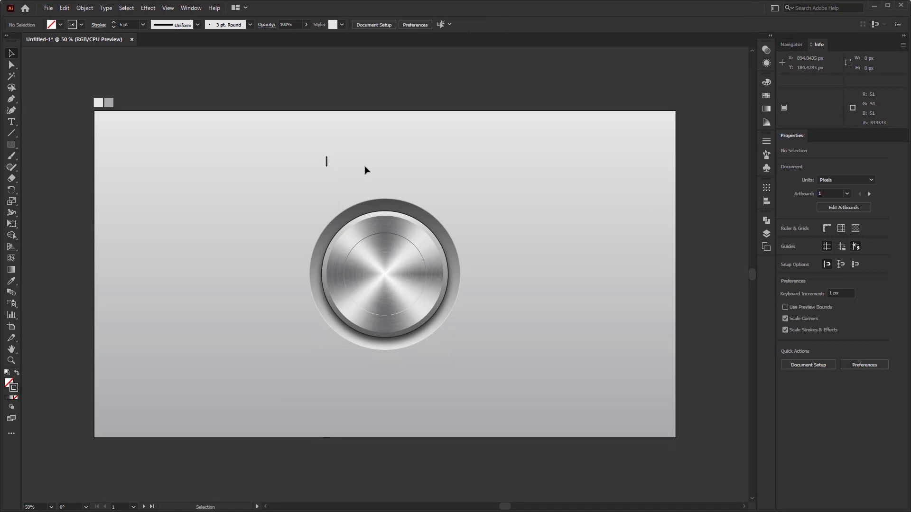
pyautogui.hotkey('ctrl', 'z')
# Turn the short line into a radial repeat starburst with Object > Repeat > Radial.
pyautogui.moveTo(359, 144); pyautogui.dragTo(280, 186)
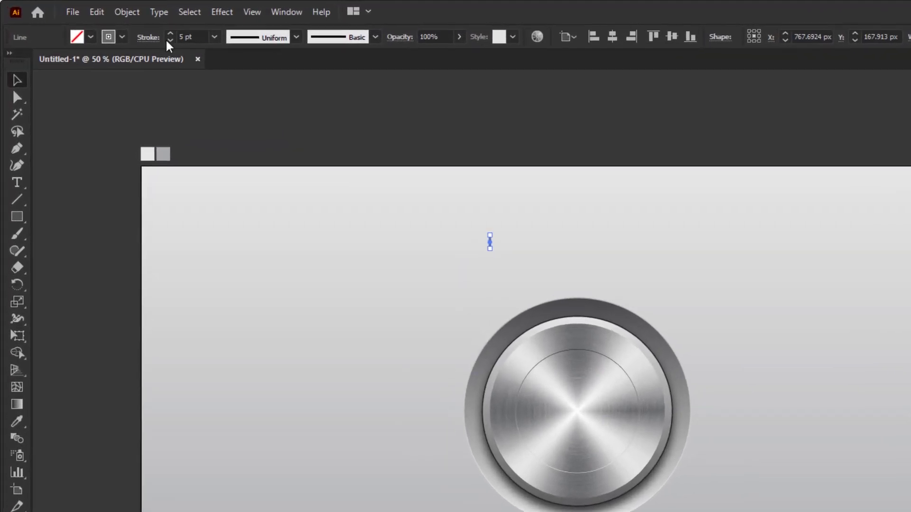
pyautogui.click(129, 12)
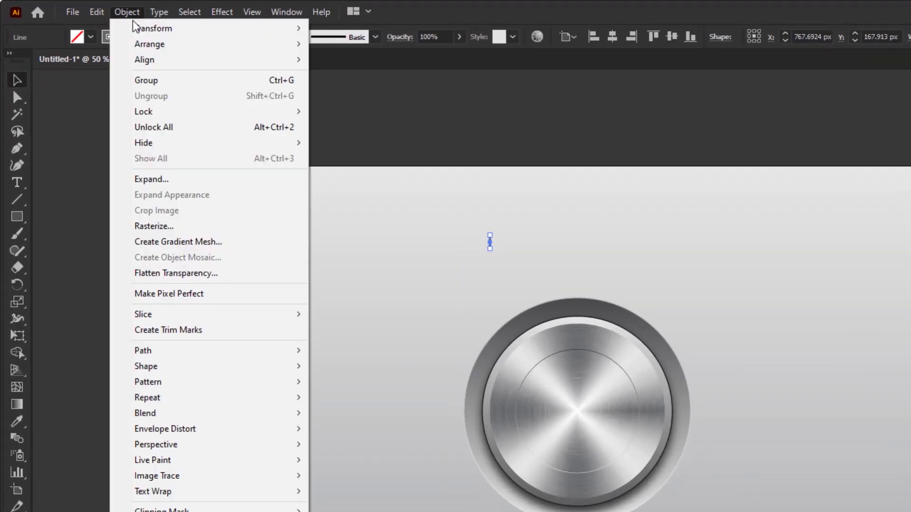
pyautogui.moveTo(213, 397)
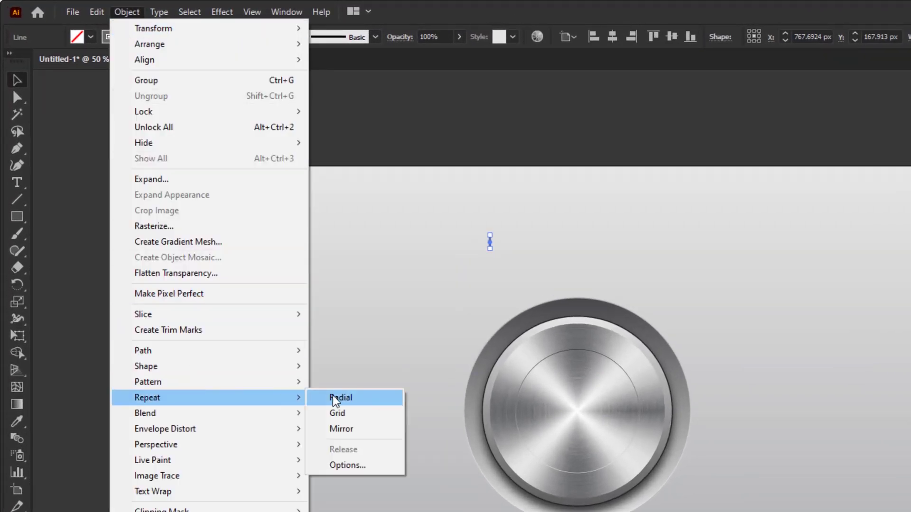
pyautogui.click(357, 402)
pyautogui.click(365, 403)
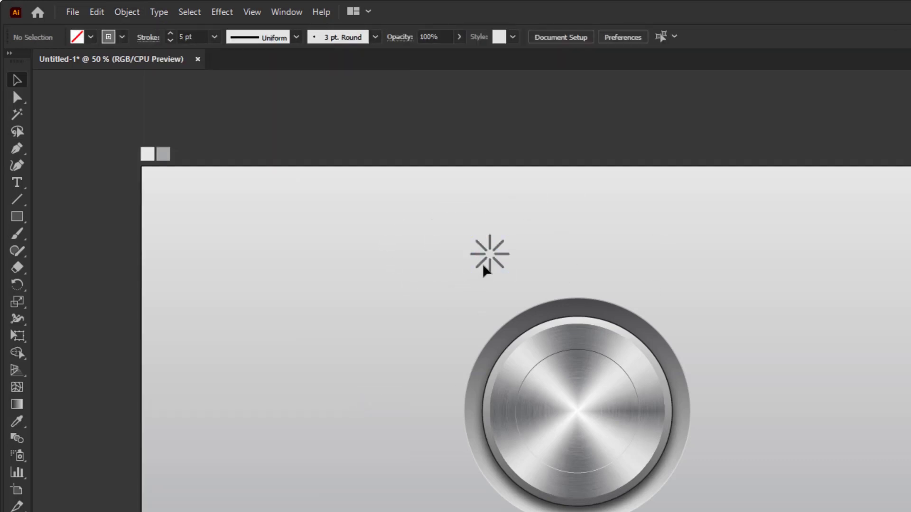
# Move the starburst down and left, then widen its ring radius to about 84 px.
pyautogui.scroll(5, 490, 258)
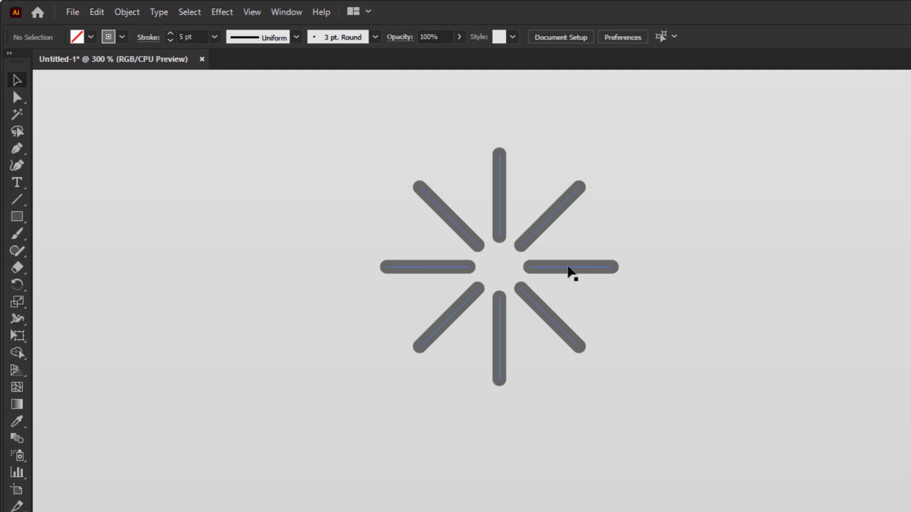
pyautogui.moveTo(571, 273); pyautogui.dragTo(492, 366)
pyautogui.click(676, 343)
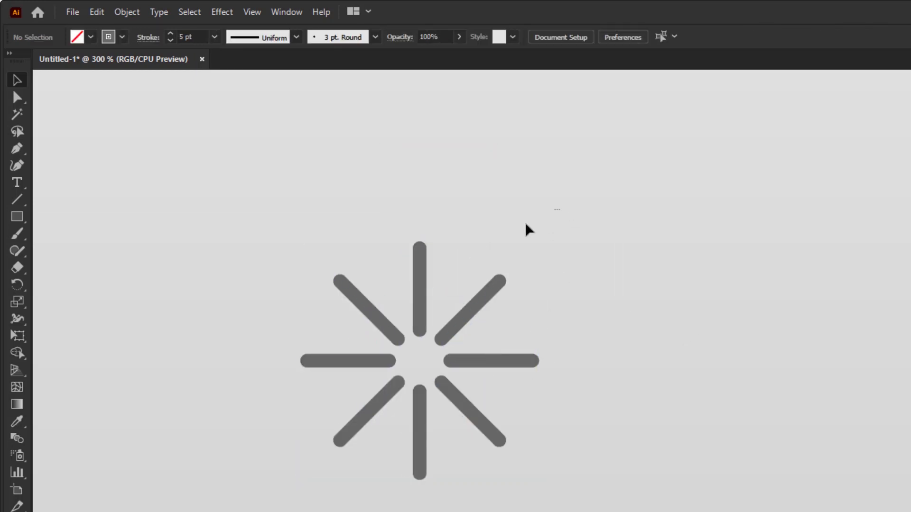
pyautogui.moveTo(529, 230); pyautogui.dragTo(194, 510)
pyautogui.hscroll(-6, 487, 478)
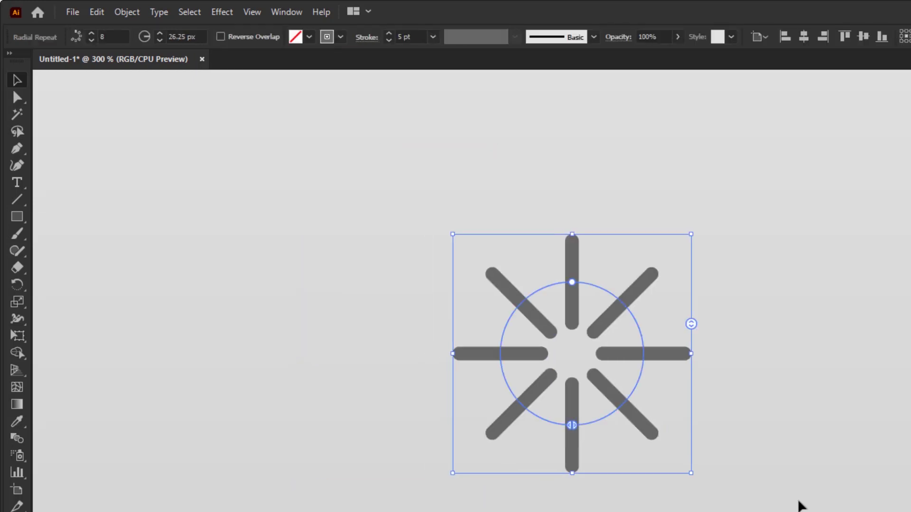
pyautogui.click(801, 505)
pyautogui.moveTo(774, 511); pyautogui.dragTo(334, 148)
pyautogui.moveTo(497, 324); pyautogui.dragTo(481, 339)
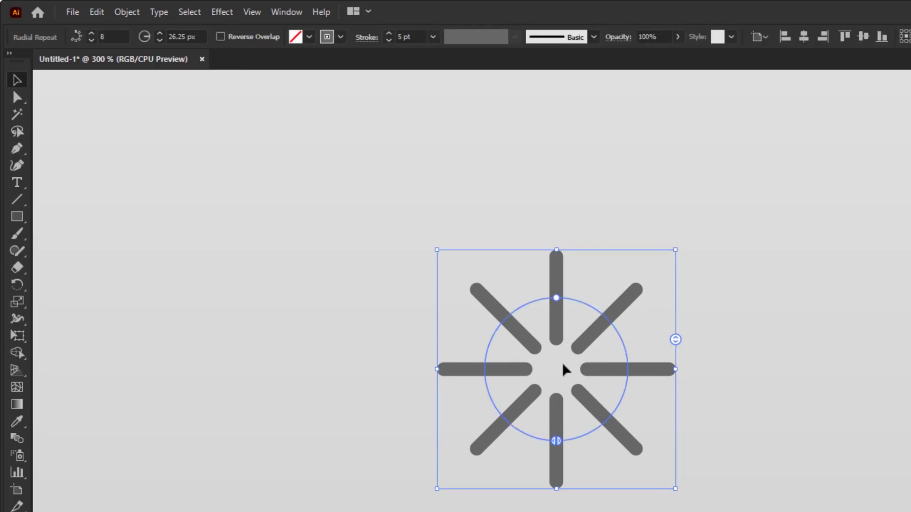
pyautogui.moveTo(559, 376); pyautogui.dragTo(555, 399)
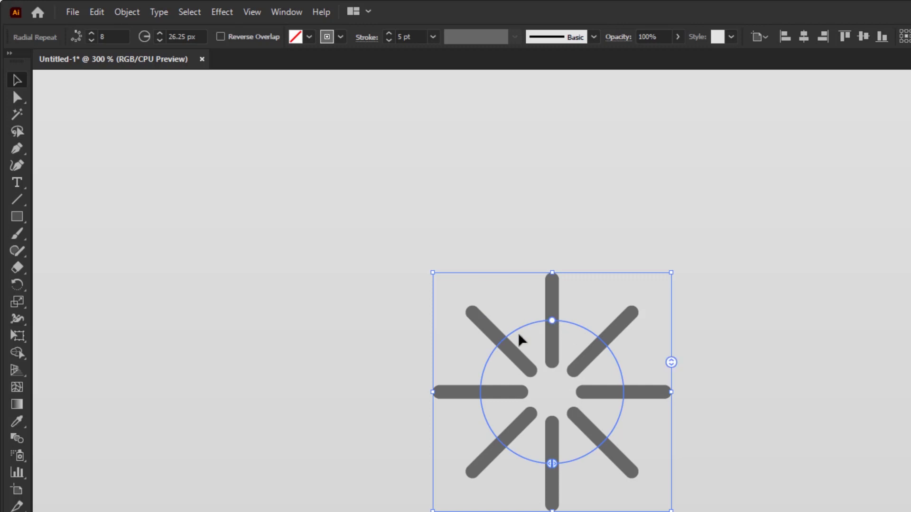
pyautogui.moveTo(552, 320); pyautogui.dragTo(514, 237)
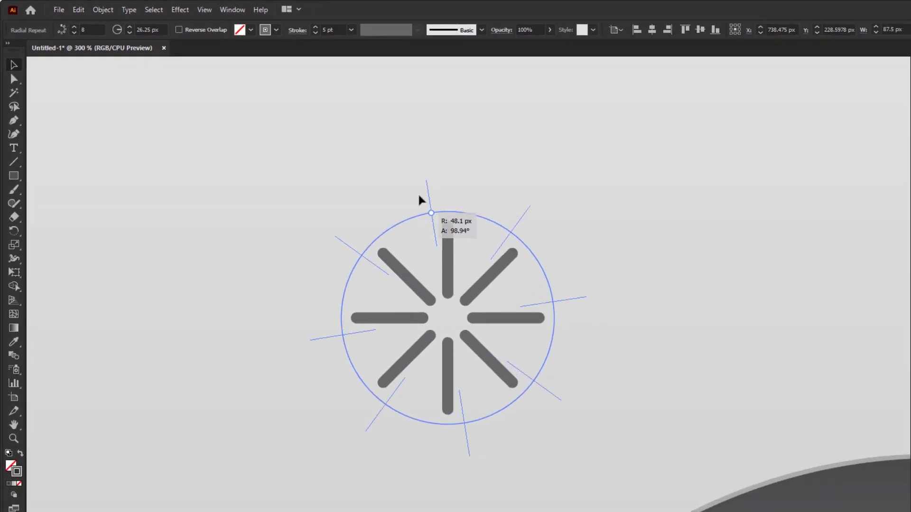
pyautogui.moveTo(419, 199); pyautogui.dragTo(441, 257)
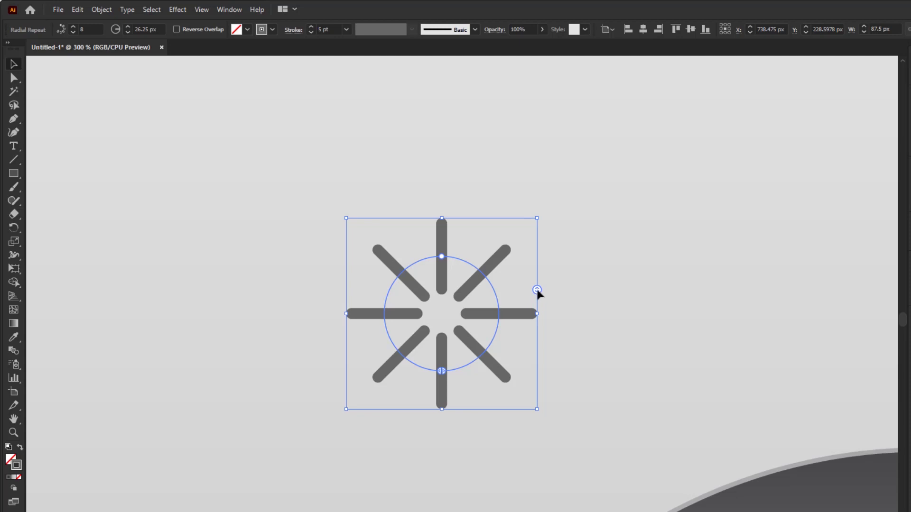
# Drag the instances handle through spoke counts between 9 and 20, ending at 15.
pyautogui.moveTo(537, 291); pyautogui.dragTo(541, 218)
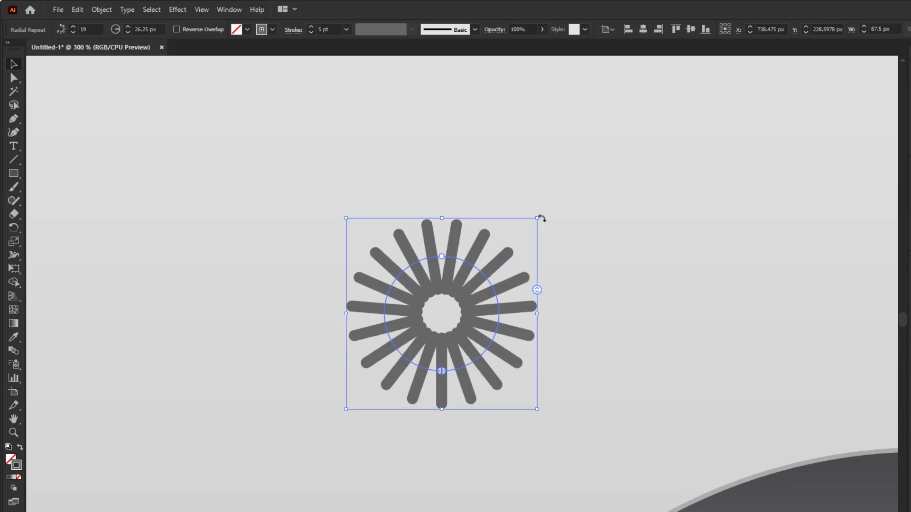
pyautogui.moveTo(537, 289); pyautogui.dragTo(540, 349)
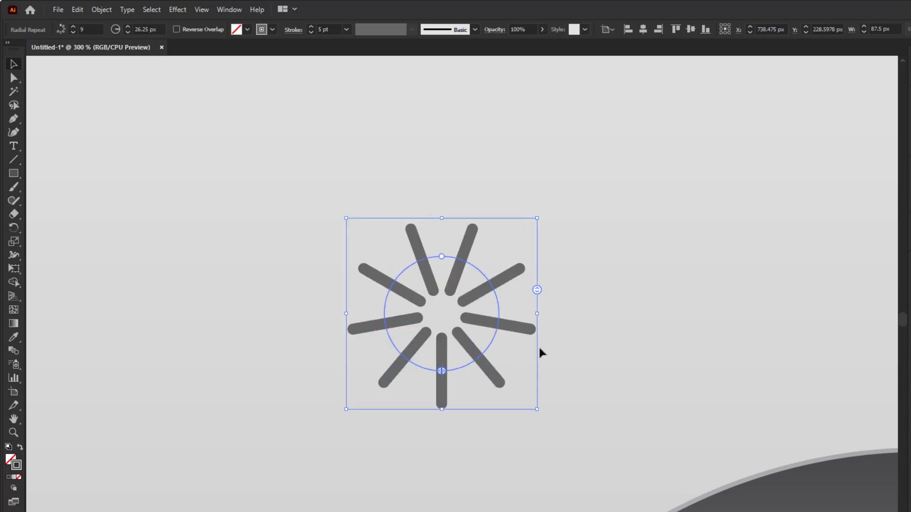
pyautogui.moveTo(537, 291); pyautogui.dragTo(536, 222)
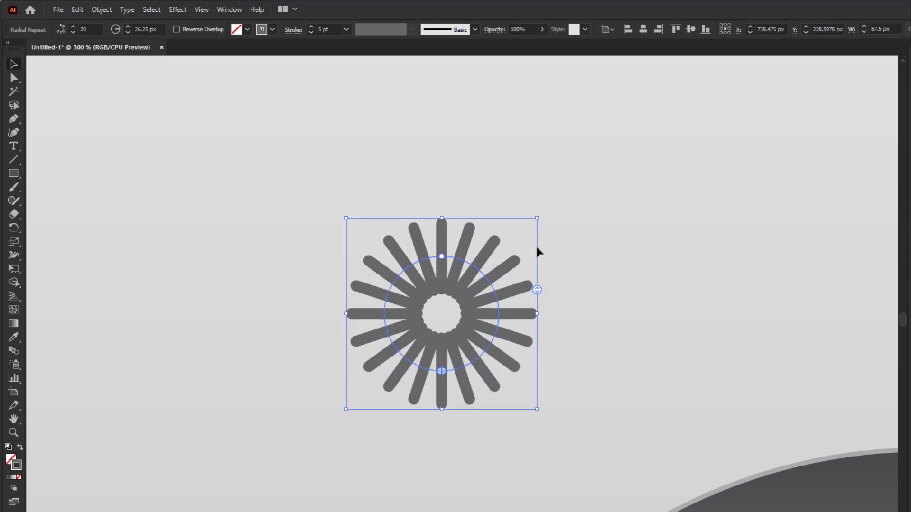
pyautogui.moveTo(537, 291); pyautogui.dragTo(541, 355)
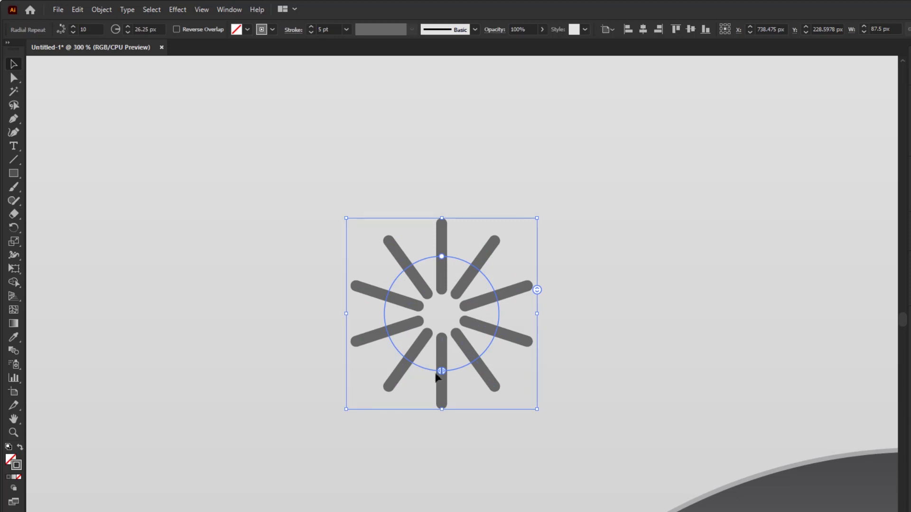
pyautogui.moveTo(537, 291); pyautogui.dragTo(542, 222)
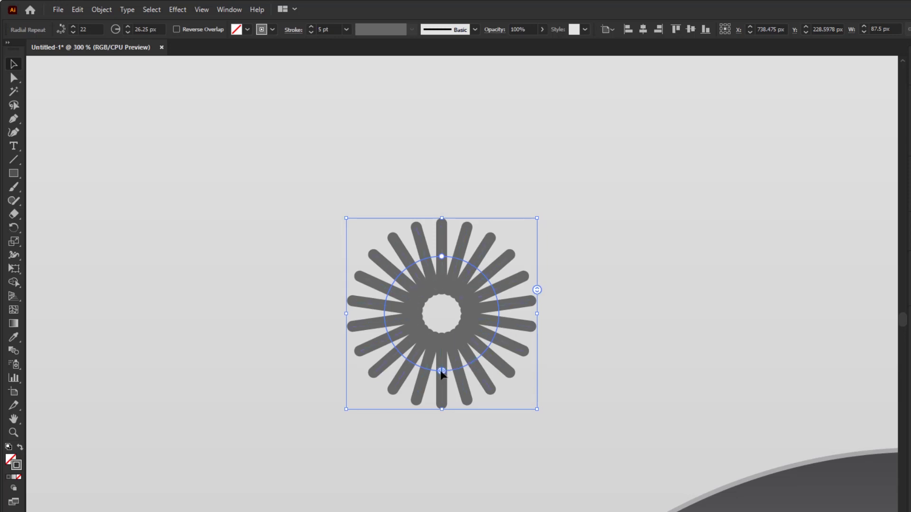
# Open a gap in the spoke ring, then undo it to restore the full ring.
pyautogui.moveTo(440, 375); pyautogui.dragTo(508, 349)
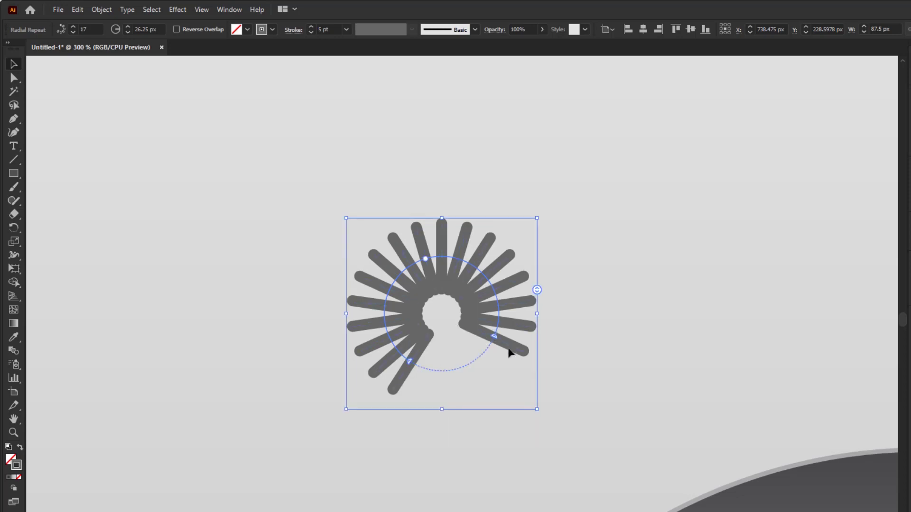
pyautogui.click(592, 384)
pyautogui.hotkey('ctrl', 'z')
pyautogui.hotkey('ctrl', 'z')
pyautogui.hotkey('ctrl', 'z')
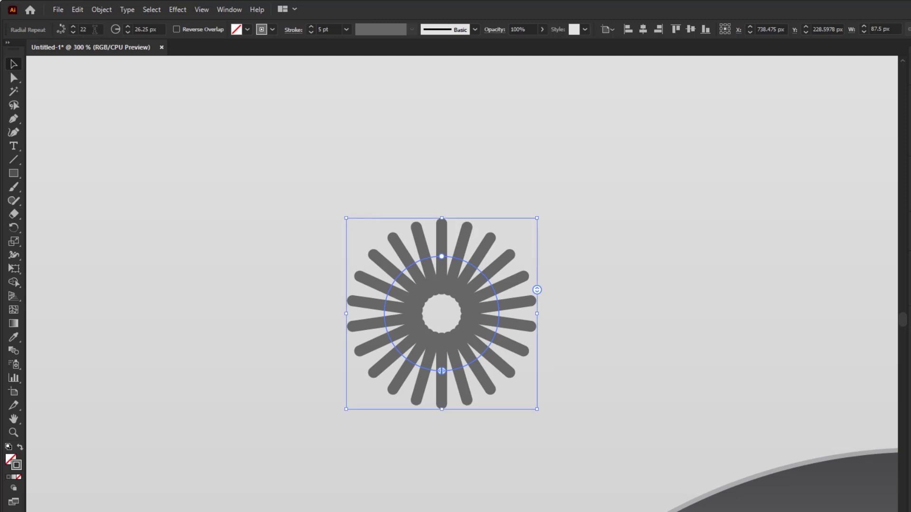
pyautogui.click(92, 28)
# Set the radial repeat to 26 instances with a 30 px radius.
pyautogui.write('28')
pyautogui.press('Return')
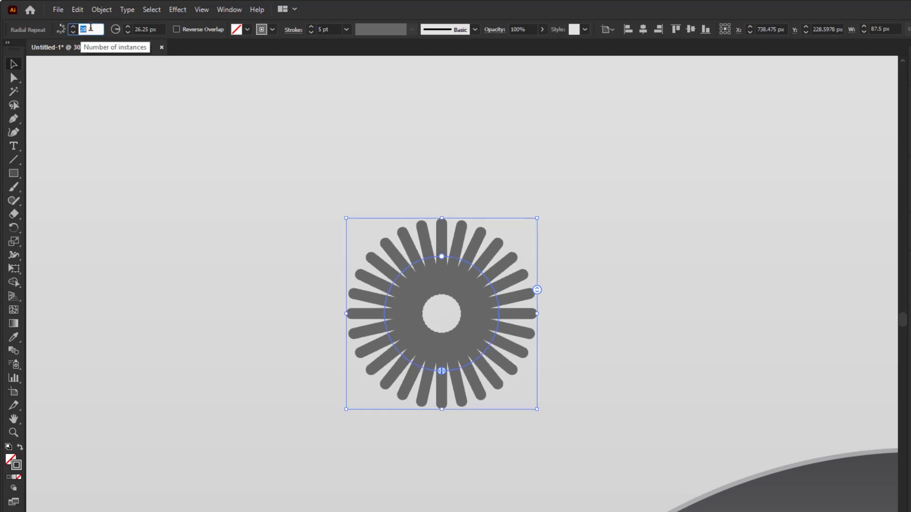
pyautogui.press('Down')
pyautogui.press('Down')
pyautogui.click(144, 29)
pyautogui.write('33')
pyautogui.press('Return')
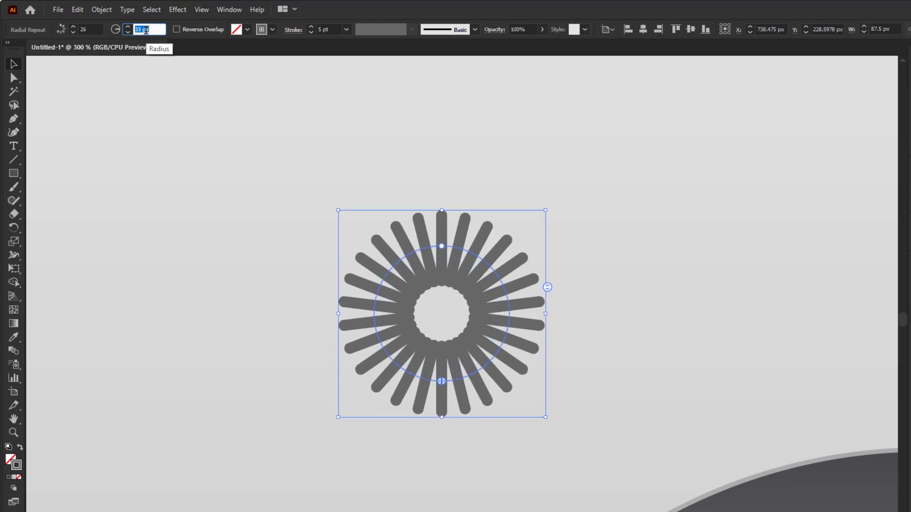
pyautogui.press('Down')
pyautogui.press('Down')
pyautogui.press('Down')
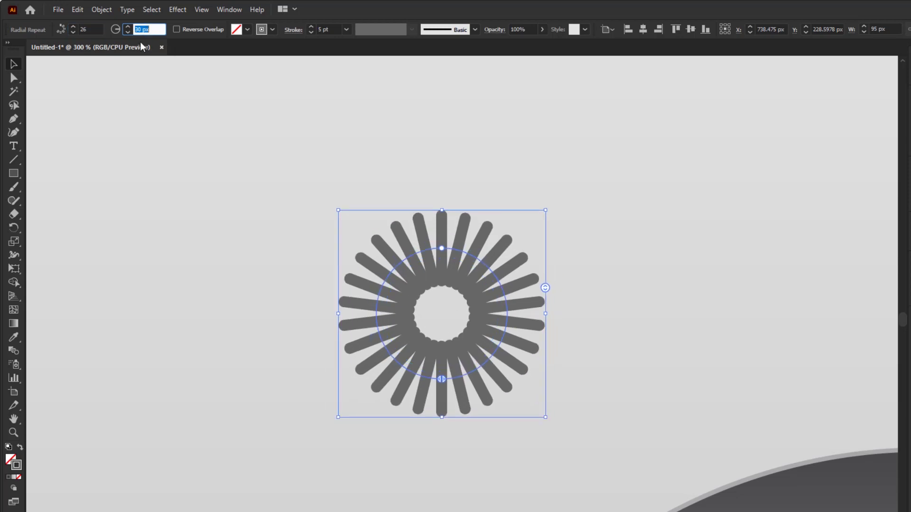
pyautogui.click(12, 69)
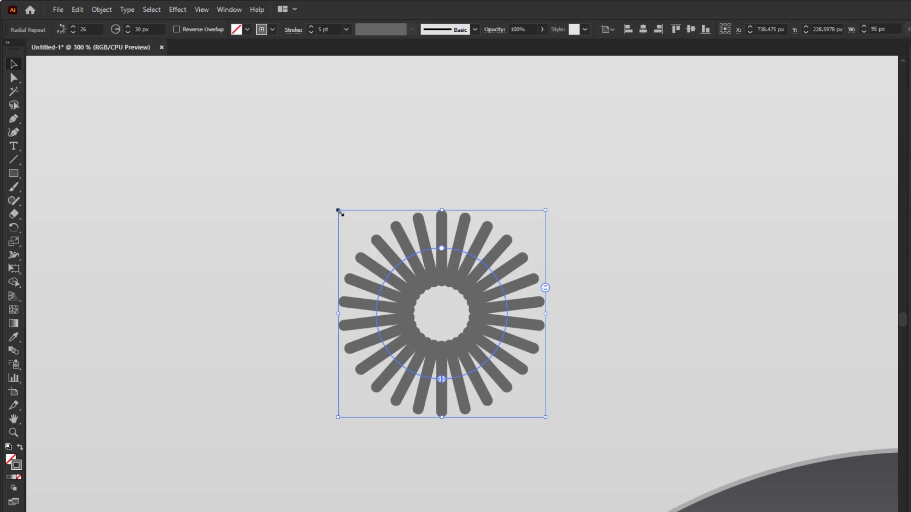
# Try scaling the starburst from its corner, then undo back to its original size.
pyautogui.moveTo(338, 210); pyautogui.dragTo(136, 98)
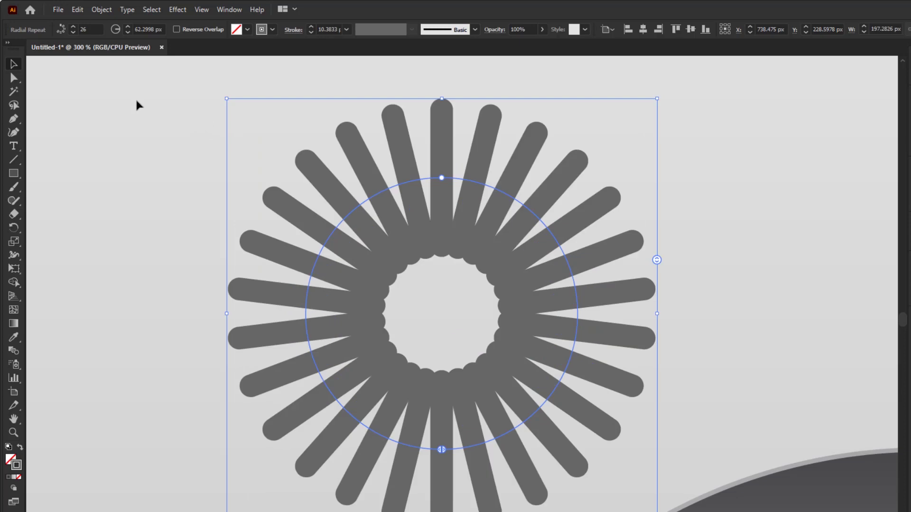
pyautogui.moveTo(226, 99); pyautogui.dragTo(290, 180)
pyautogui.hotkey('ctrl', 'z')
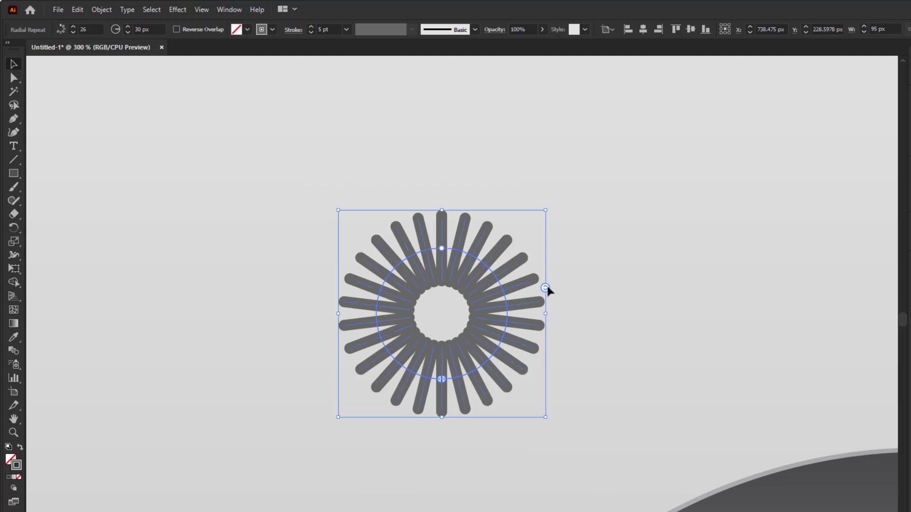
pyautogui.click(449, 167)
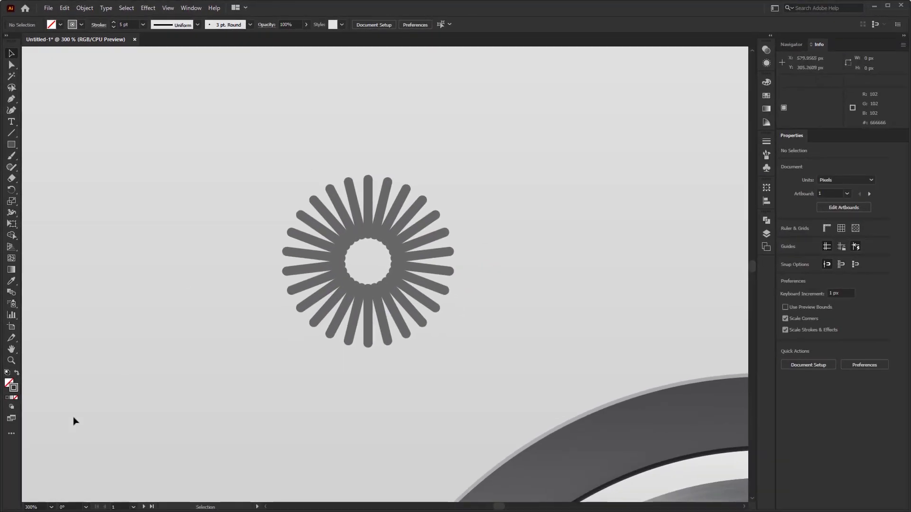
# Centre the tick repeat horizontally and vertically on the artboard, then enlarge its ring.
pyautogui.click(51, 507)
pyautogui.click(57, 498)
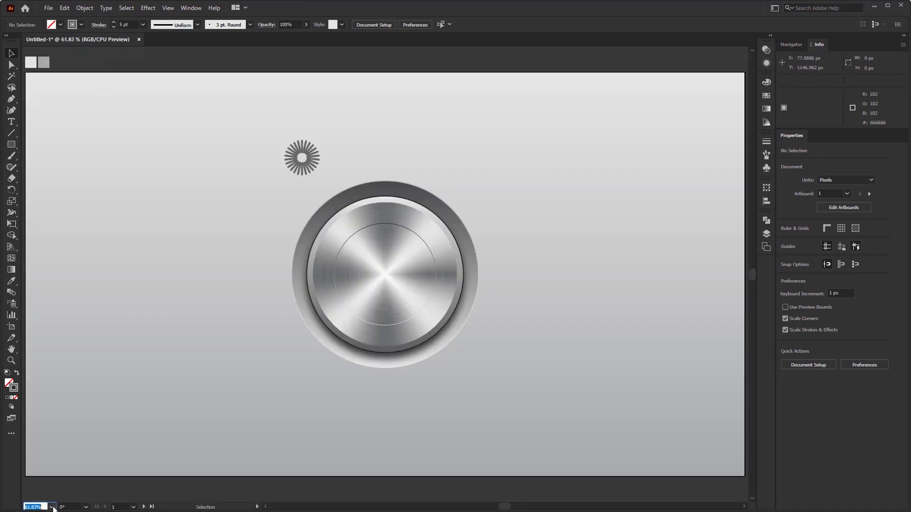
pyautogui.click(51, 507)
pyautogui.click(75, 407)
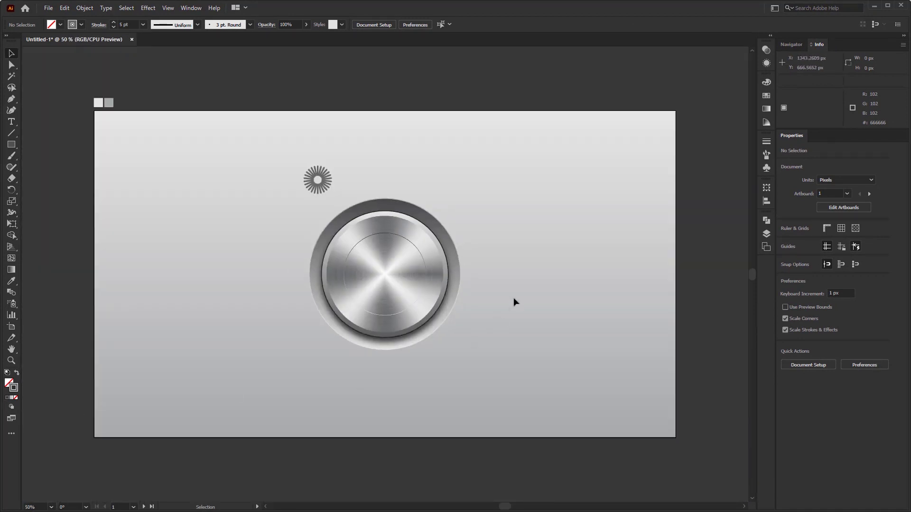
pyautogui.click(314, 175)
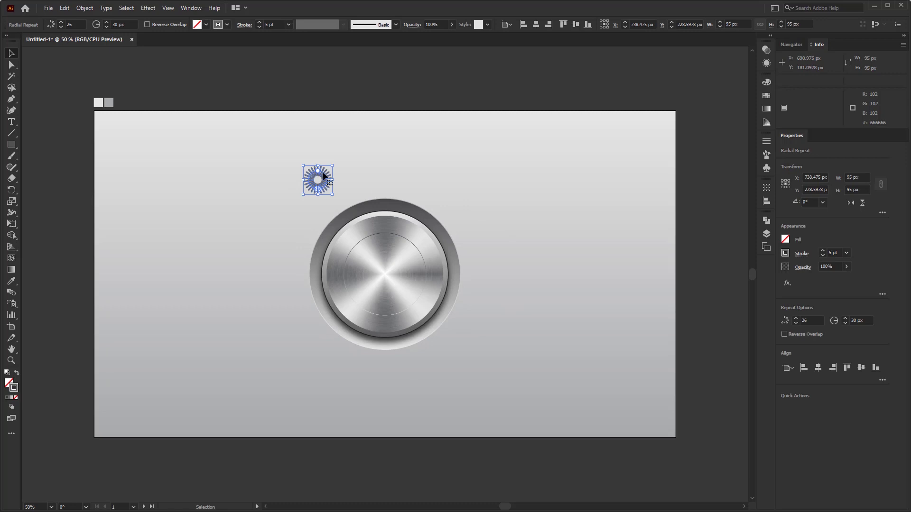
pyautogui.click(536, 25)
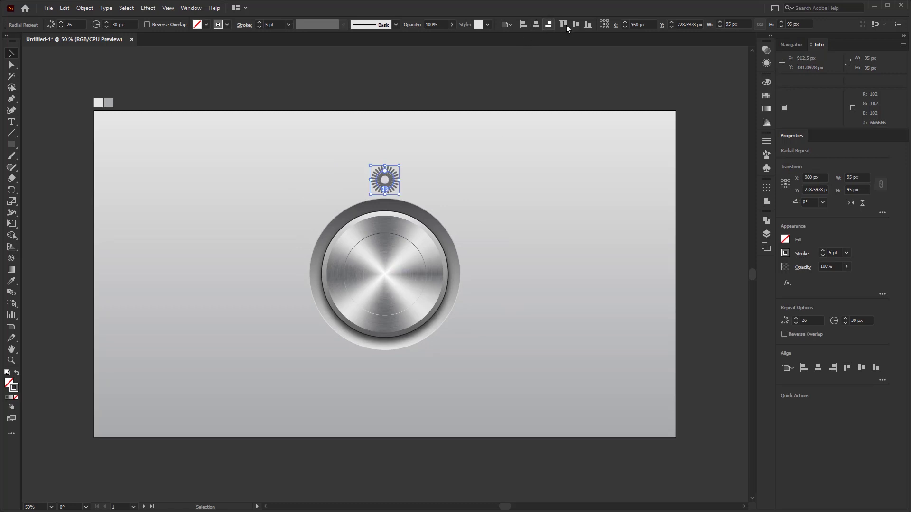
pyautogui.click(573, 25)
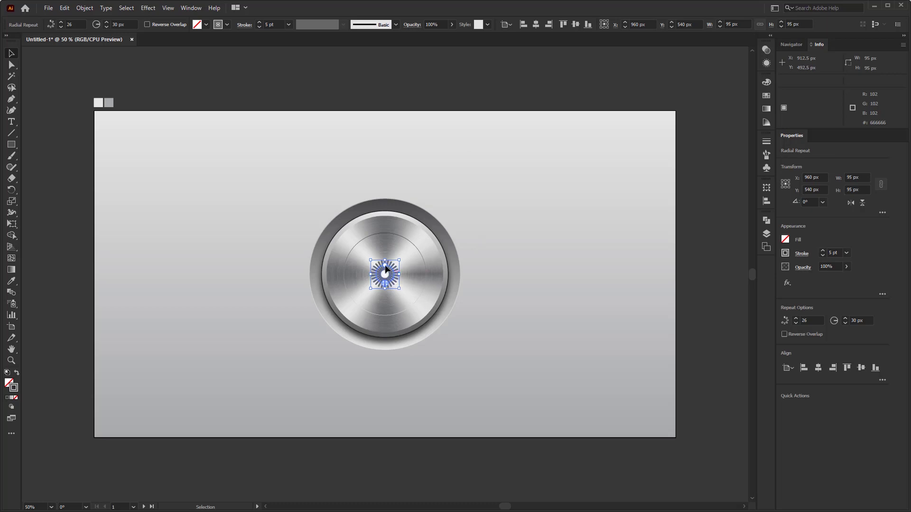
pyautogui.moveTo(385, 268); pyautogui.dragTo(386, 179)
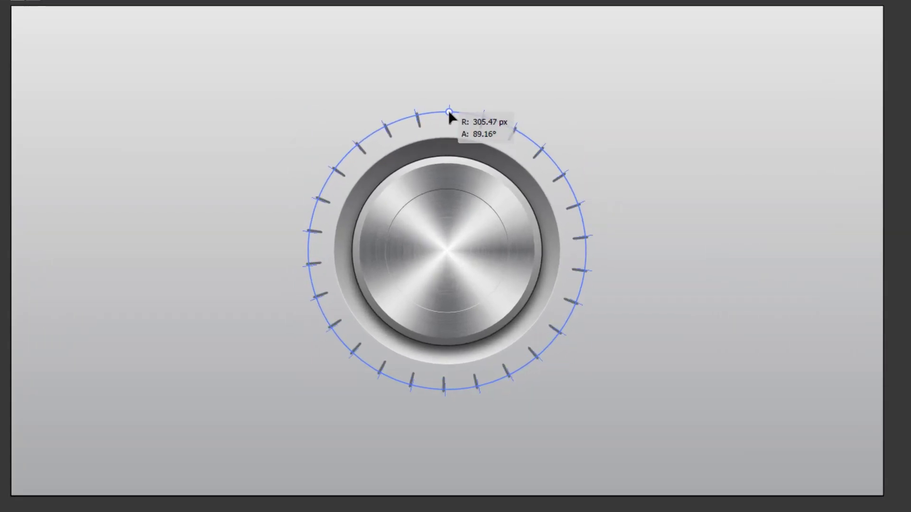
pyautogui.moveTo(448, 110)
pyautogui.mouseDown()
pyautogui.moveTo(448, 101)
pyautogui.moveTo(445, 116)
pyautogui.mouseUp()
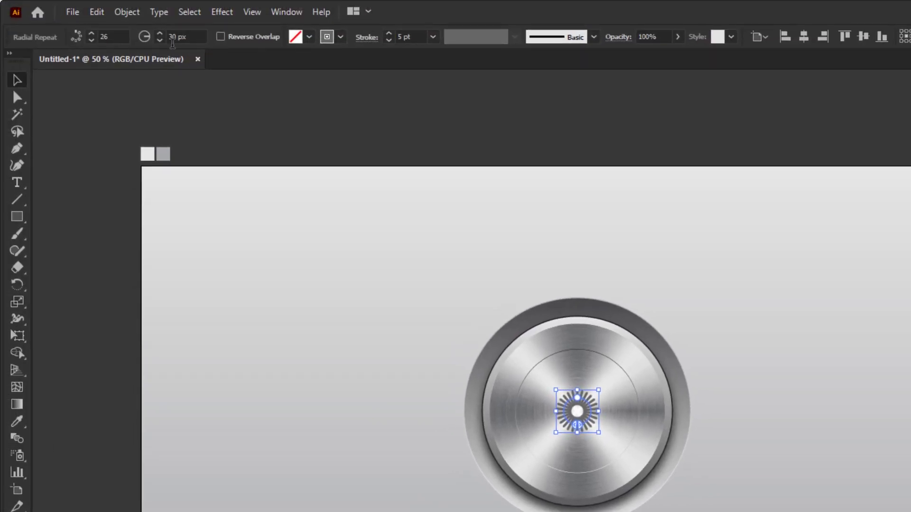
# Set the tick ring radius to 293 px and reduce it to 12 ticks.
pyautogui.doubleClick(175, 37)
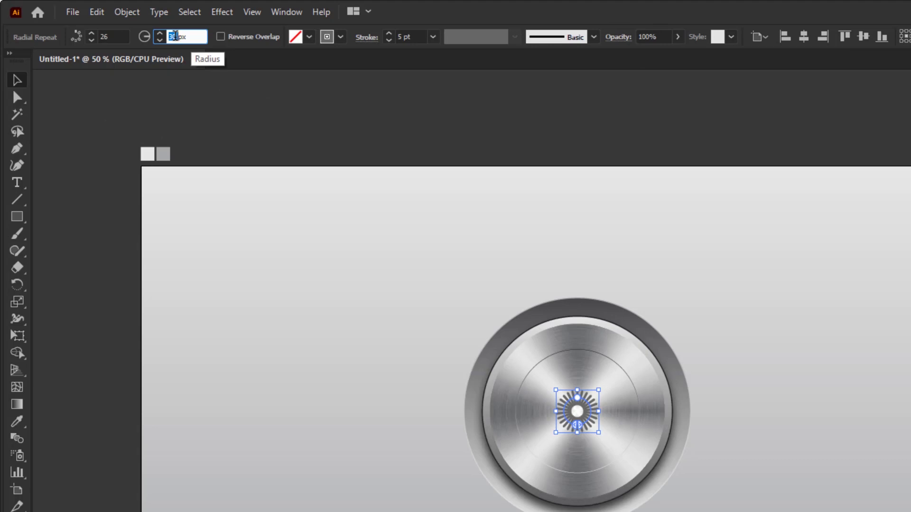
pyautogui.write('293')
pyautogui.press('Return')
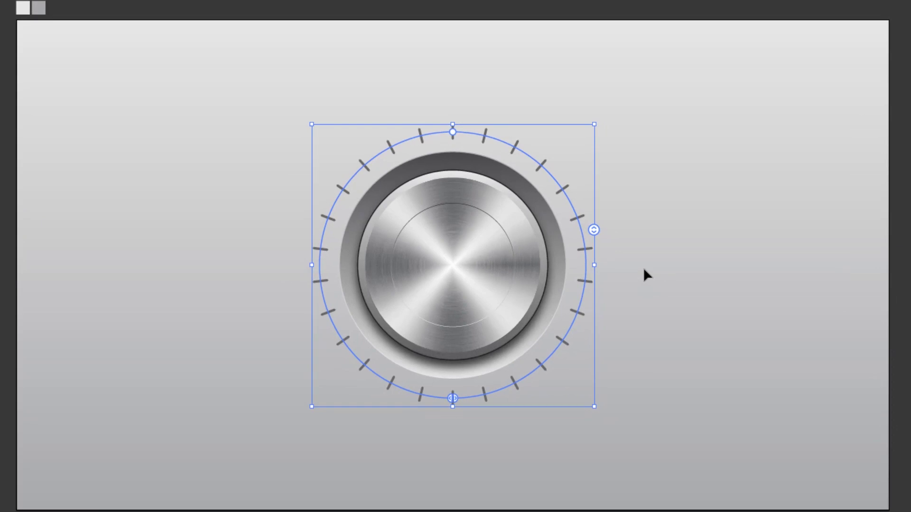
pyautogui.moveTo(593, 230); pyautogui.dragTo(595, 314)
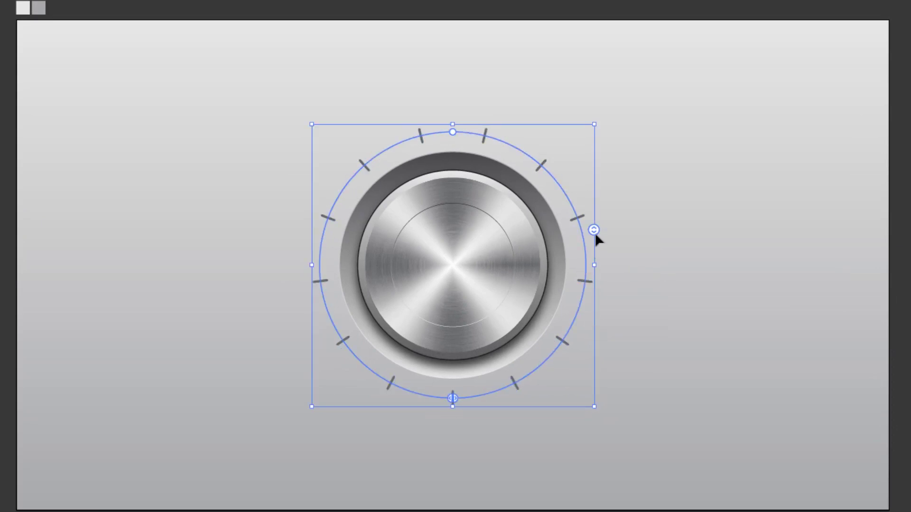
pyautogui.moveTo(595, 232)
pyautogui.mouseDown()
pyautogui.moveTo(595, 208)
pyautogui.moveTo(595, 243)
pyautogui.mouseUp()
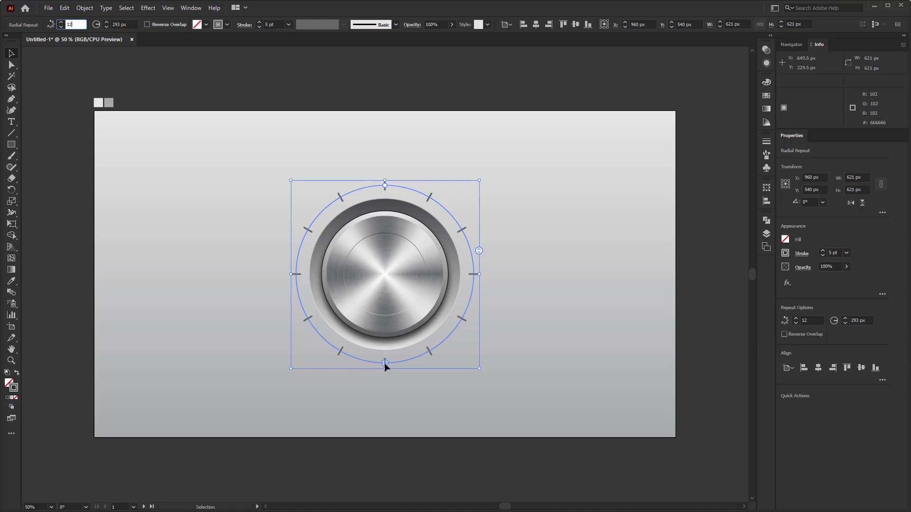
# Open a gap at the bottom of the ring, leaving nine ticks.
pyautogui.moveTo(384, 363); pyautogui.dragTo(338, 351)
pyautogui.moveTo(304, 324); pyautogui.dragTo(304, 324)
pyautogui.moveTo(379, 363); pyautogui.dragTo(459, 332)
pyautogui.click(461, 339)
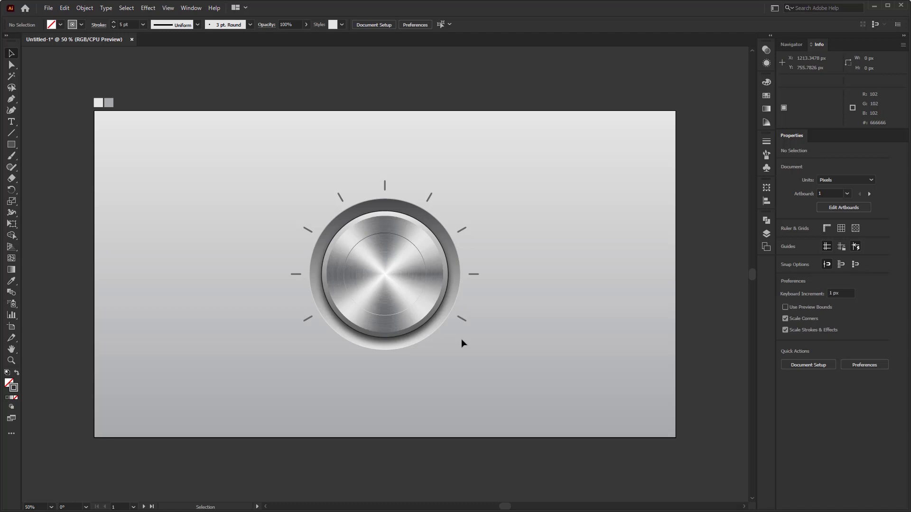
# Copy the tick arc and paste a duplicate in place.
pyautogui.click(473, 274)
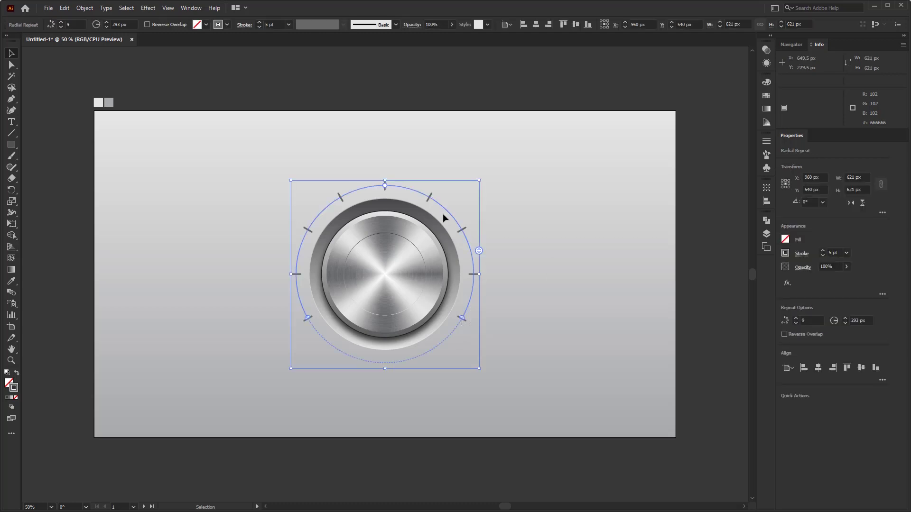
pyautogui.moveTo(462, 186); pyautogui.dragTo(338, 190)
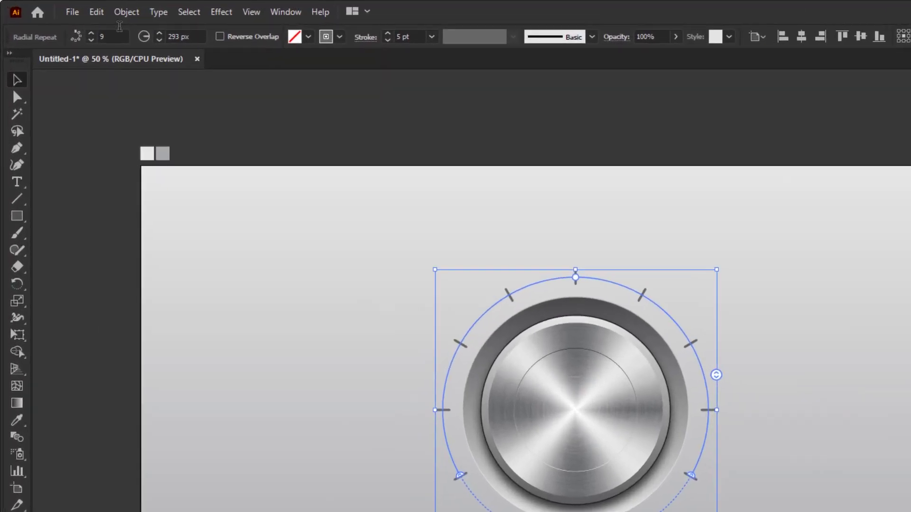
pyautogui.click(64, 9)
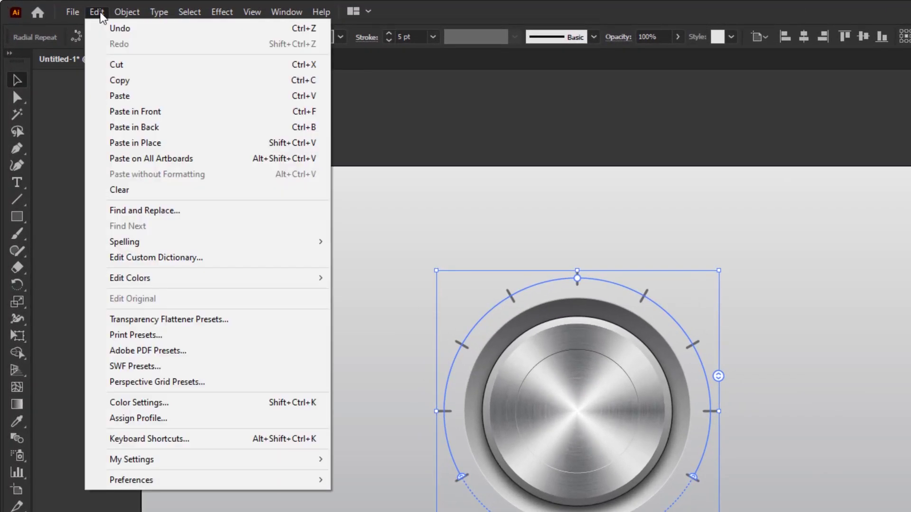
pyautogui.click(121, 82)
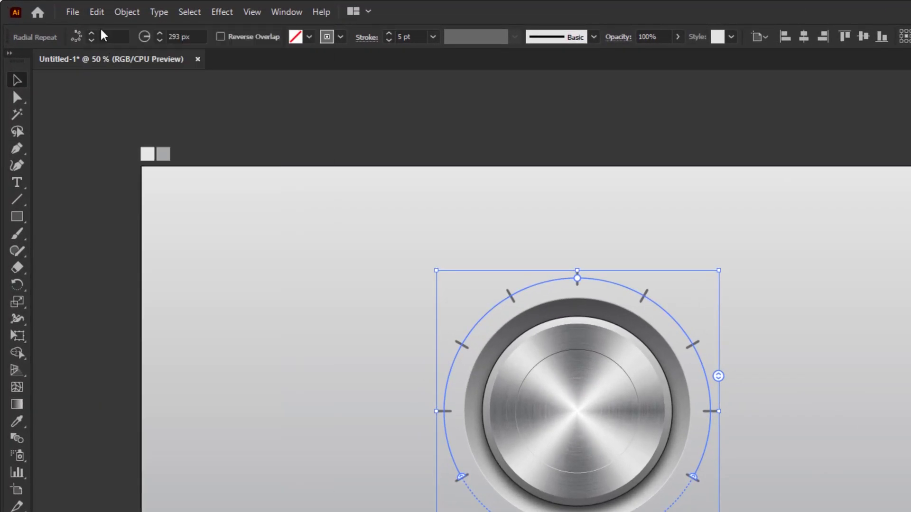
pyautogui.click(96, 11)
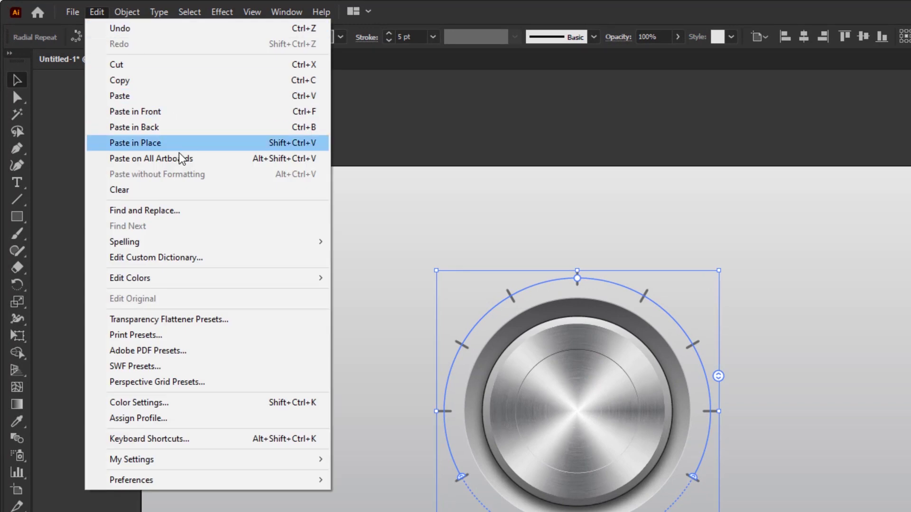
pyautogui.click(173, 144)
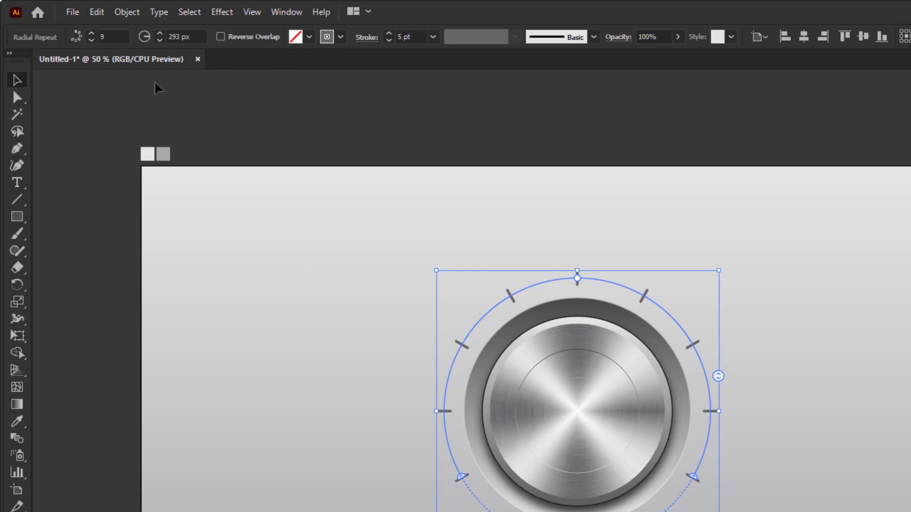
# Give the copied arc 57 tick instances and clear the selection.
pyautogui.click(104, 36)
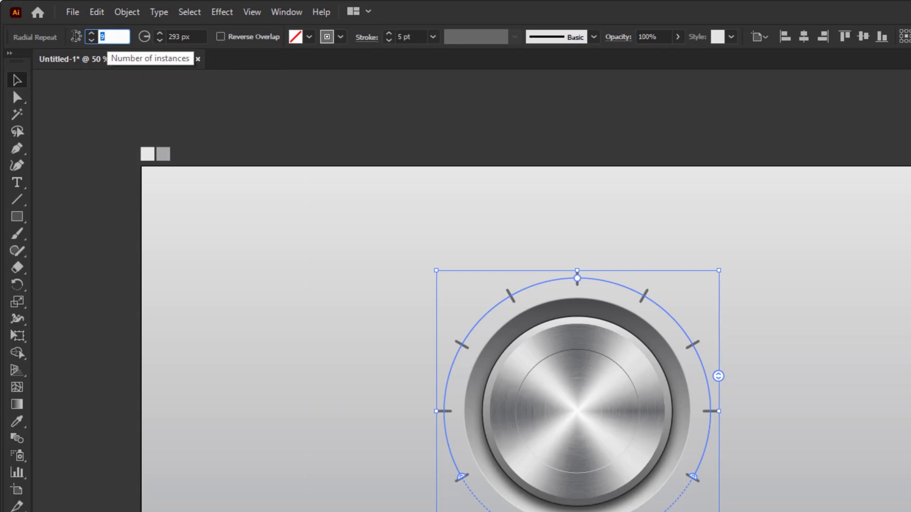
pyautogui.write('57')
pyautogui.press('Return')
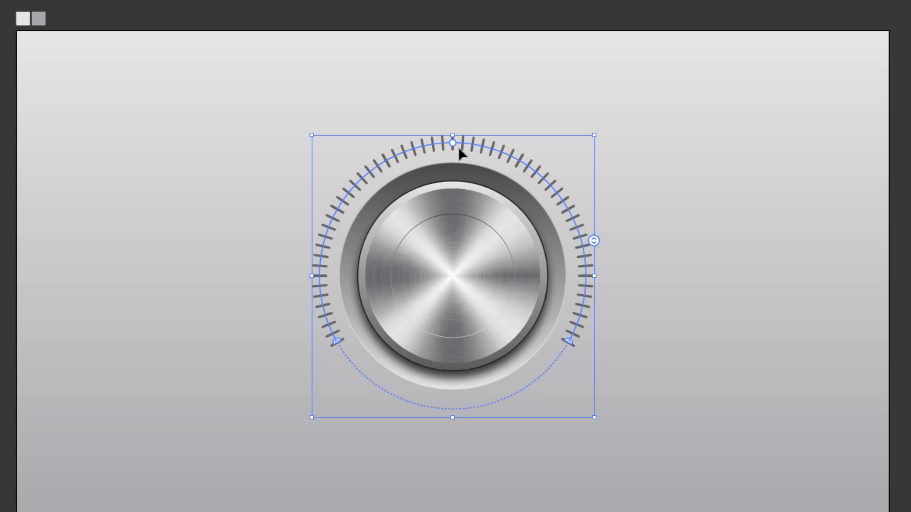
pyautogui.hotkey('ctrl', 'shift', 'a')
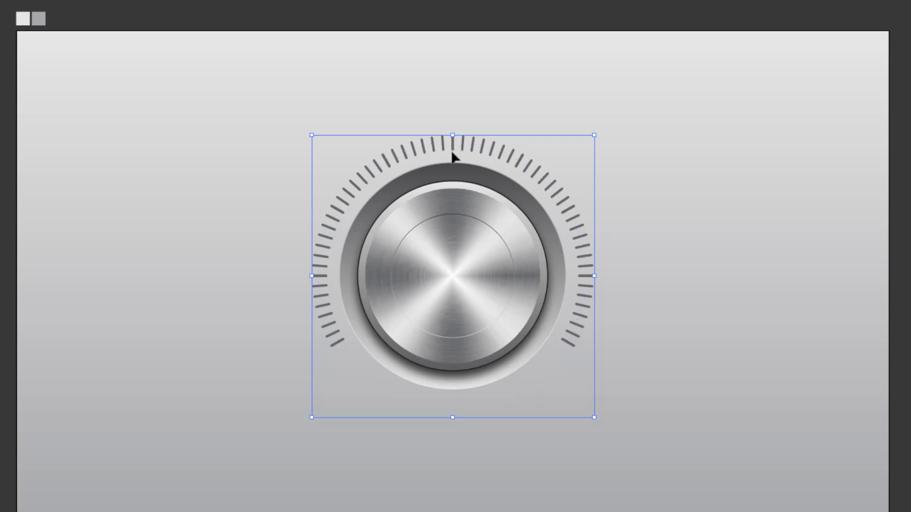
# Set the dense tick ring's stroke weight to 3 pt.
pyautogui.click(453, 148)
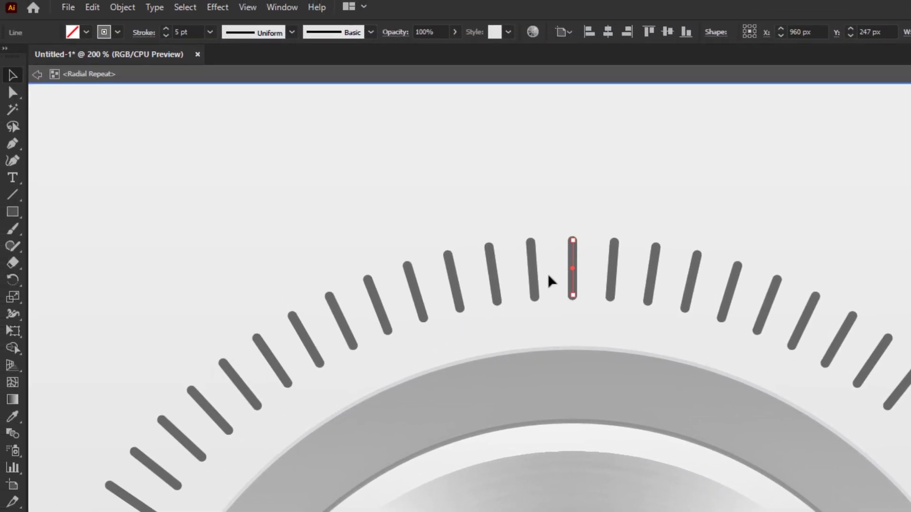
pyautogui.click(214, 37)
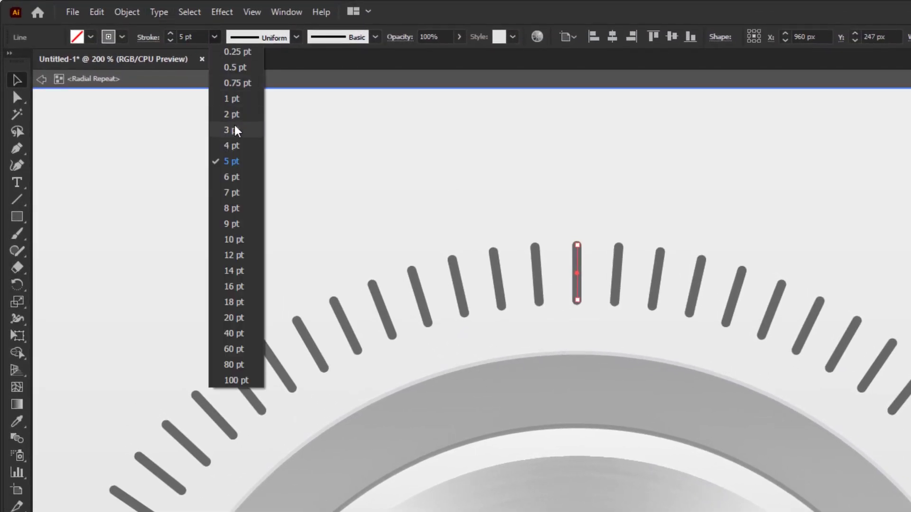
pyautogui.click(234, 130)
pyautogui.click(9, 100)
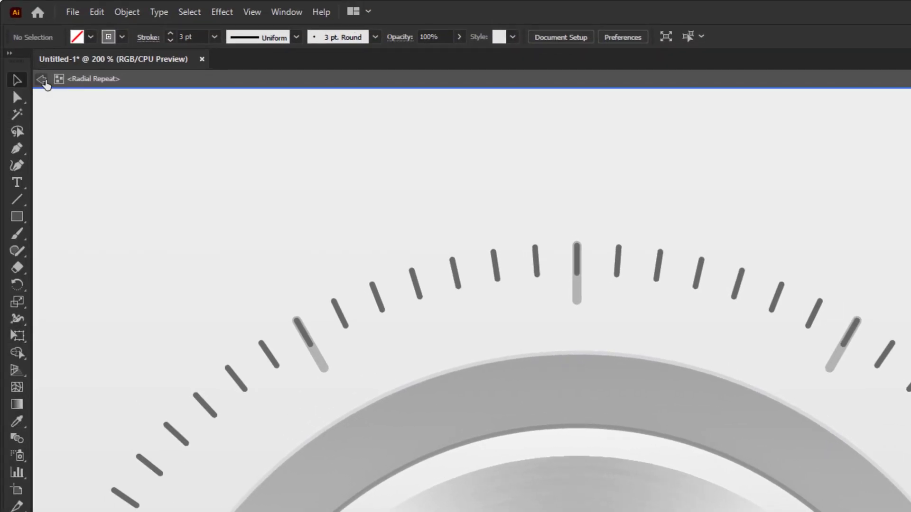
# Exit isolation mode and fit the whole artboard on screen.
pyautogui.click(41, 80)
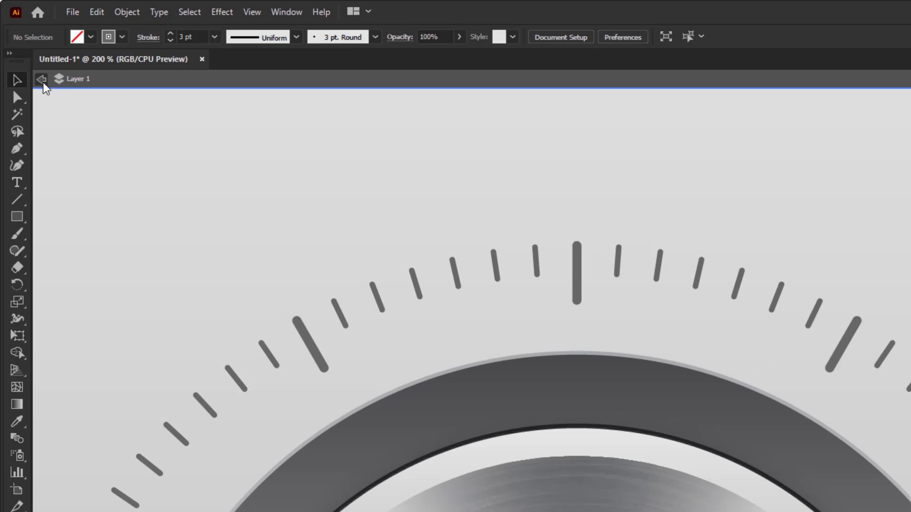
pyautogui.click(42, 80)
pyautogui.click(361, 127)
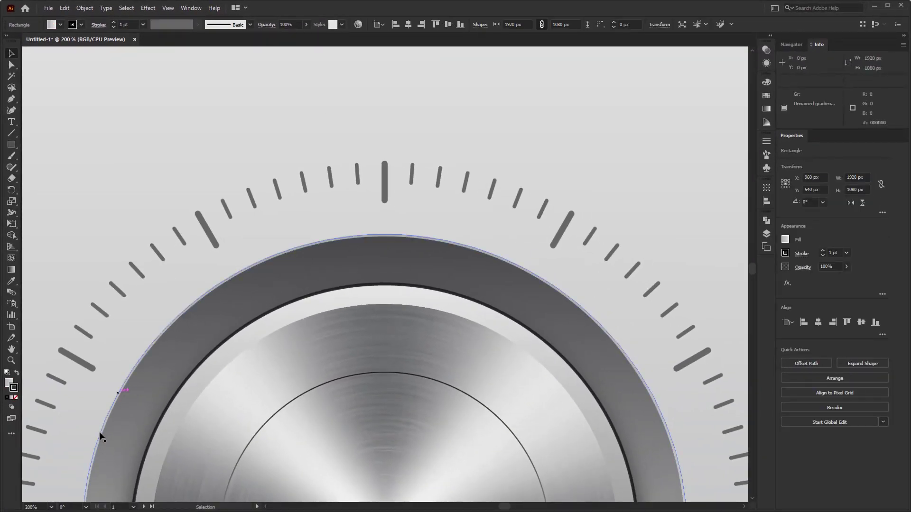
pyautogui.click(53, 511)
pyautogui.click(60, 499)
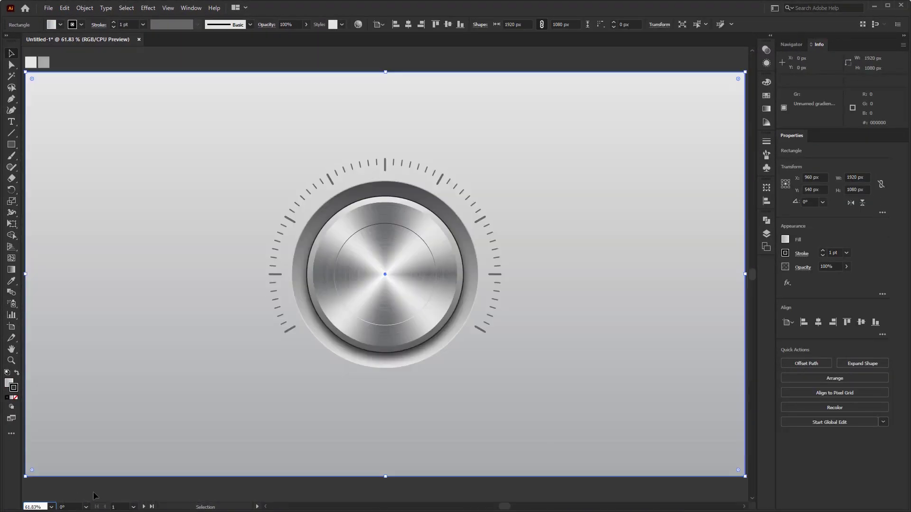
# Type a MIN label, enlarge it and place it at the dial's lower left.
pyautogui.click(419, 489)
pyautogui.click(12, 122)
pyautogui.click(179, 193)
pyautogui.write('MIN')
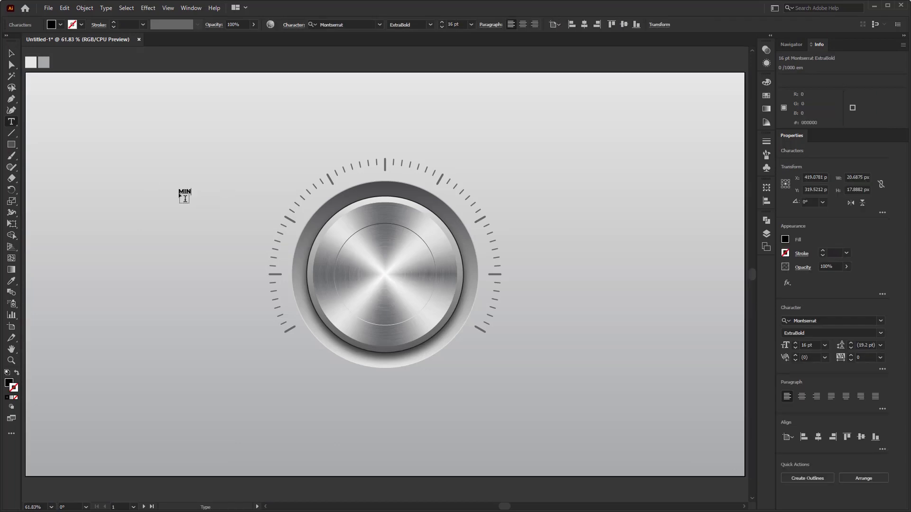
pyautogui.press('Escape')
pyautogui.moveTo(179, 196); pyautogui.dragTo(479, 356)
# Copy the label to the lower right as MAX and fill both labels grey.
pyautogui.doubleClick(477, 354)
pyautogui.doubleClick(476, 353)
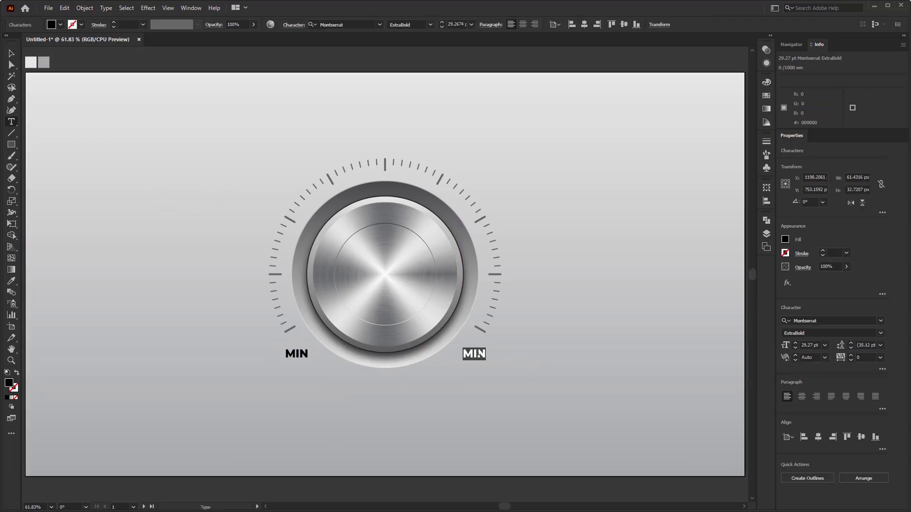
pyautogui.write('MAX')
pyautogui.press('Escape')
pyautogui.keyDown('shift'); pyautogui.click(296, 353); pyautogui.keyUp('shift')
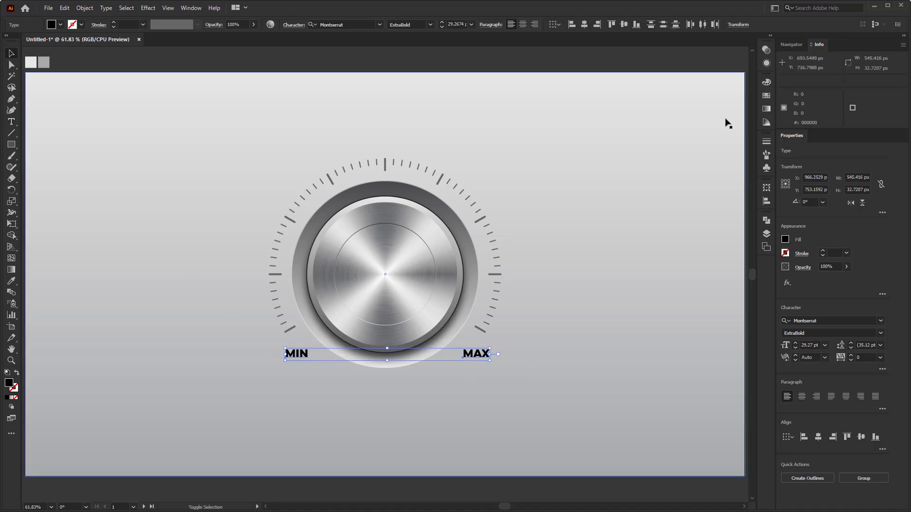
pyautogui.click(767, 95)
pyautogui.click(550, 214)
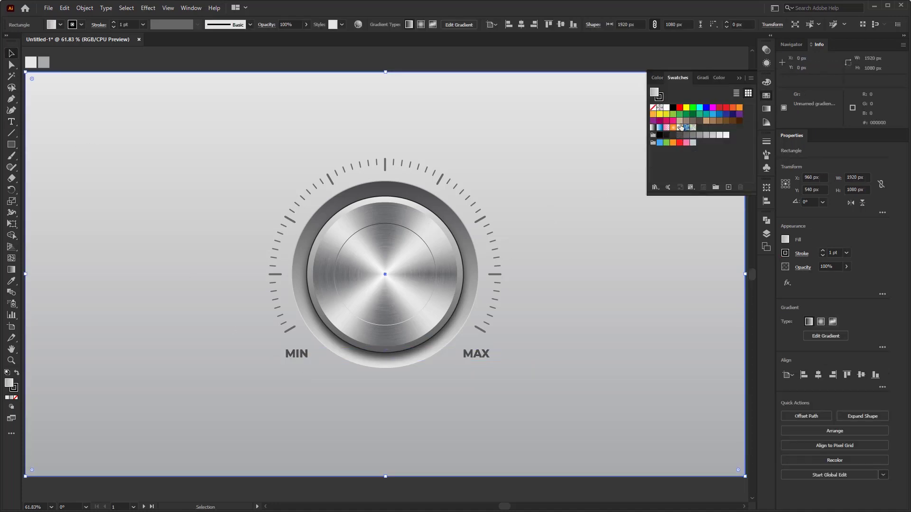
# Draw a vertical line down from the knob centre with a 5 pt stroke.
pyautogui.moveTo(11, 133); pyautogui.dragTo(62, 132)
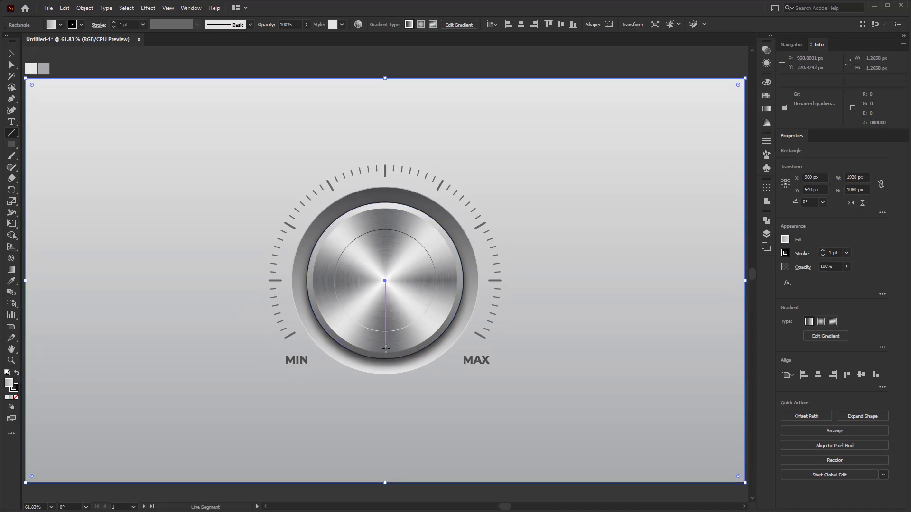
pyautogui.moveTo(385, 280); pyautogui.dragTo(385, 350)
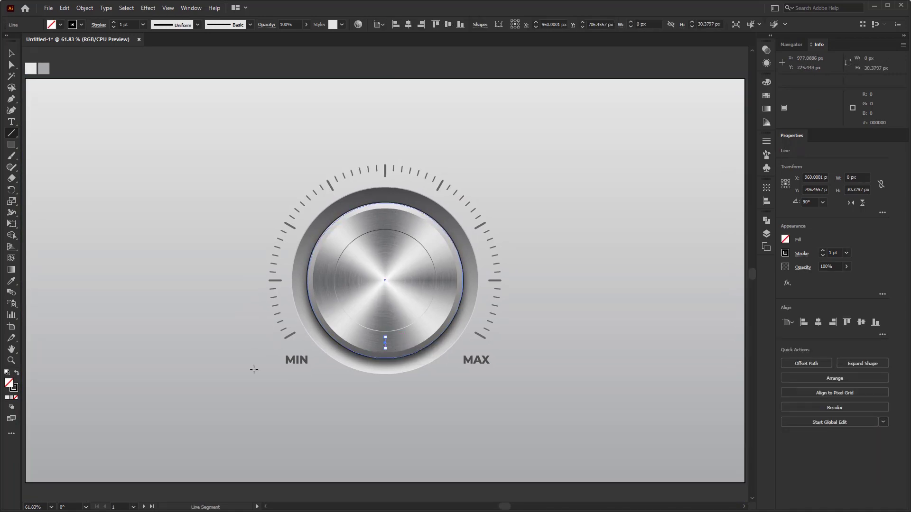
pyautogui.click(13, 388)
pyautogui.press('i')
# Colour the indicator line's stroke dark grey #333333 and deselect it.
pyautogui.click(279, 279)
pyautogui.press('v')
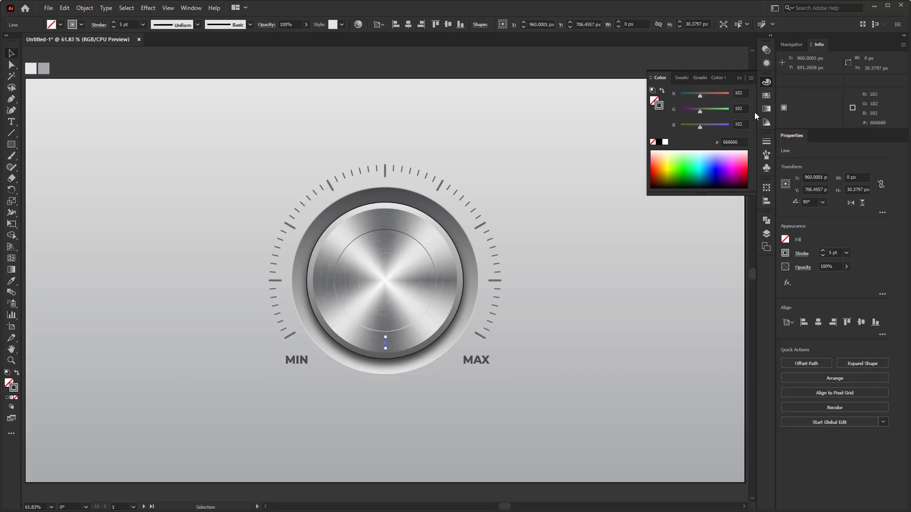
pyautogui.click(767, 95)
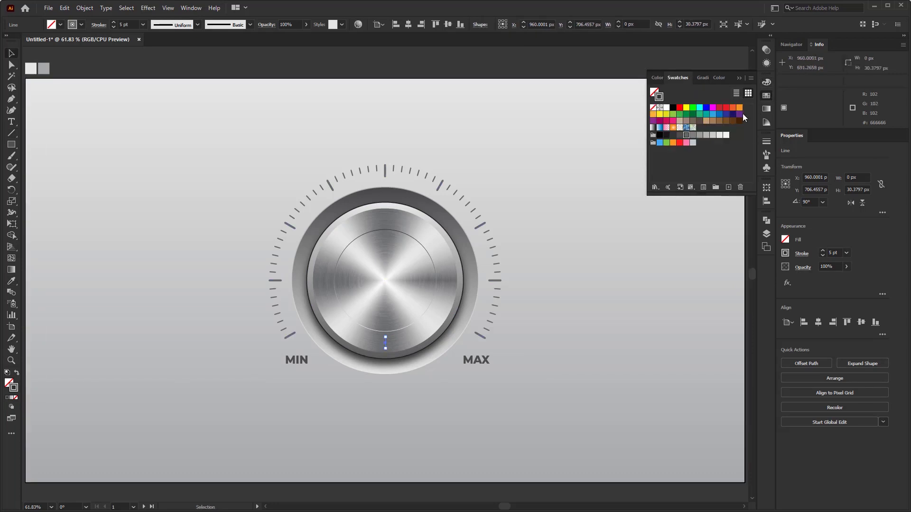
pyautogui.click(709, 108)
pyautogui.click(524, 70)
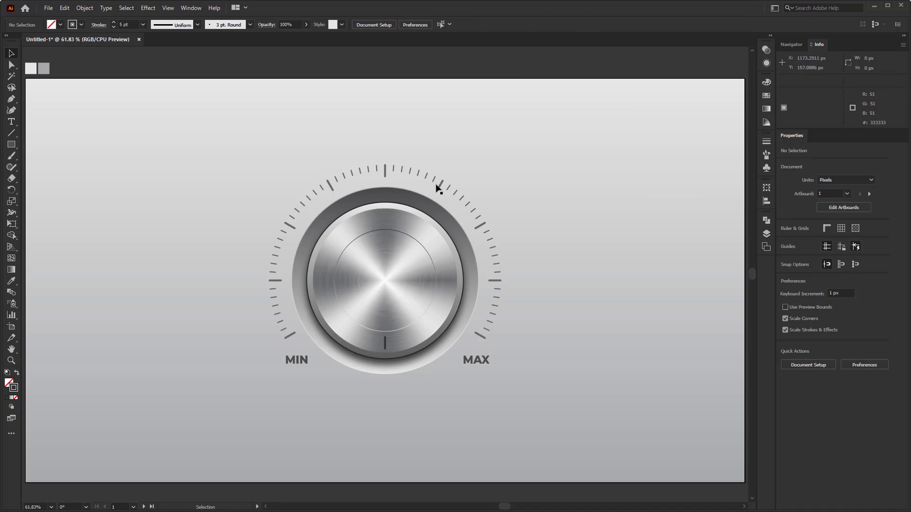
pyautogui.click(12, 122)
# Type a 000 label beside the dial, keeping Montserrat ExtraBold 16 pt.
pyautogui.click(39, 123)
pyautogui.click(263, 195)
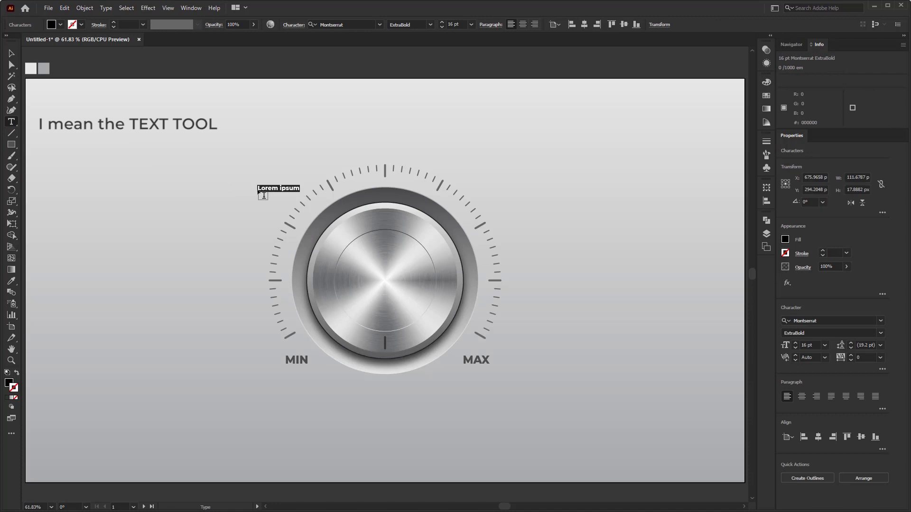
pyautogui.write('ooo')
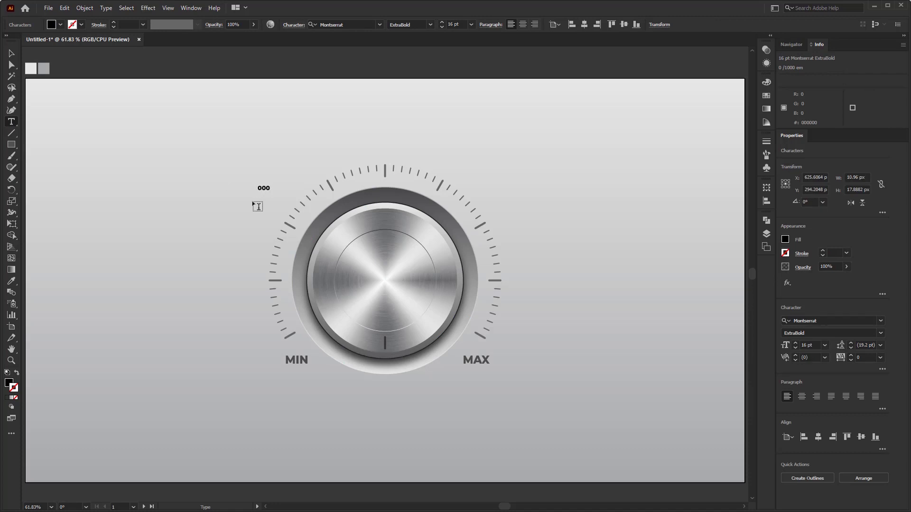
pyautogui.write('00')
pyautogui.click(14, 53)
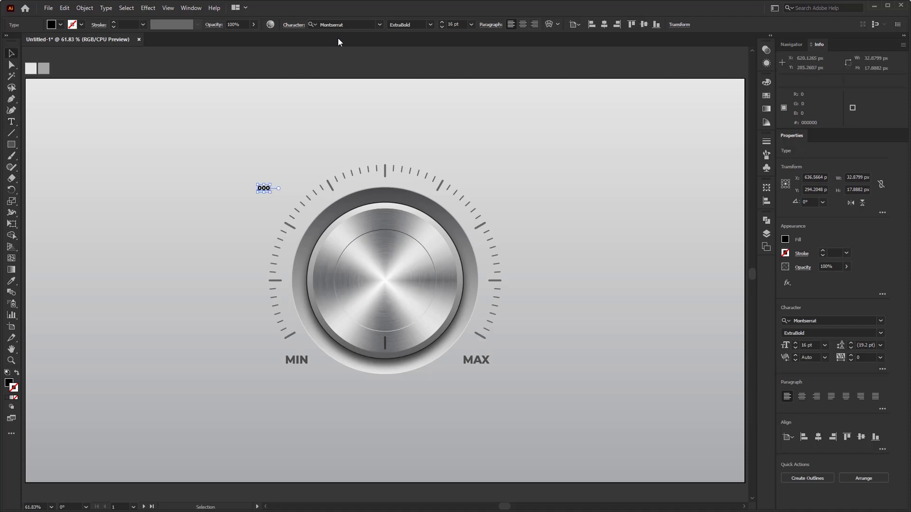
pyautogui.click(380, 25)
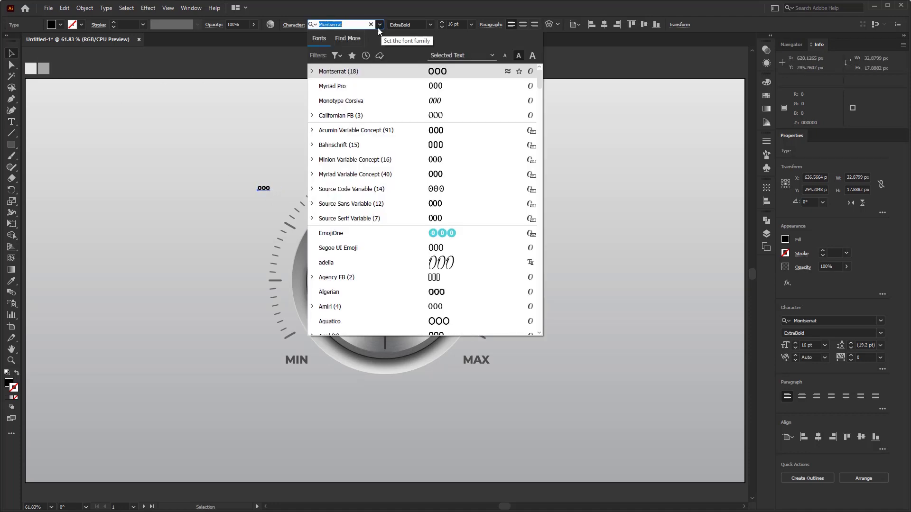
pyautogui.click(356, 72)
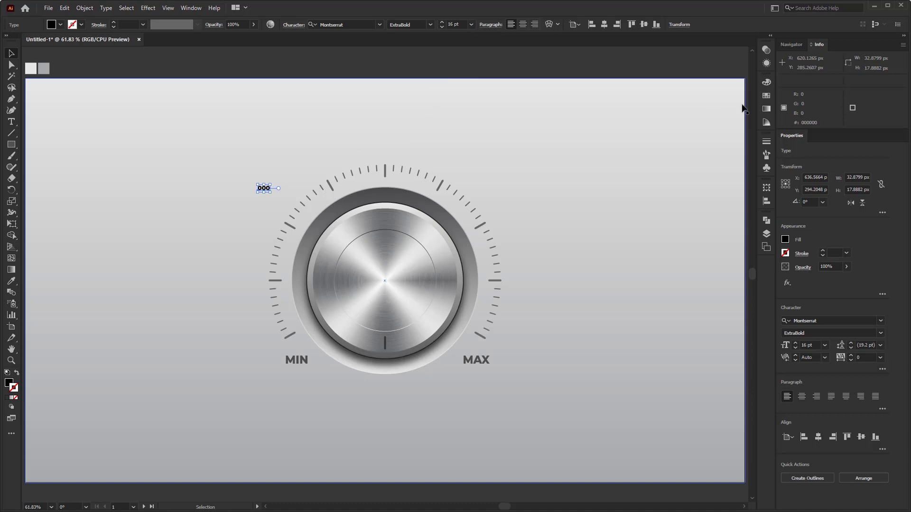
# Fill the 000 text with the grey #4D4D4D swatch.
pyautogui.click(766, 96)
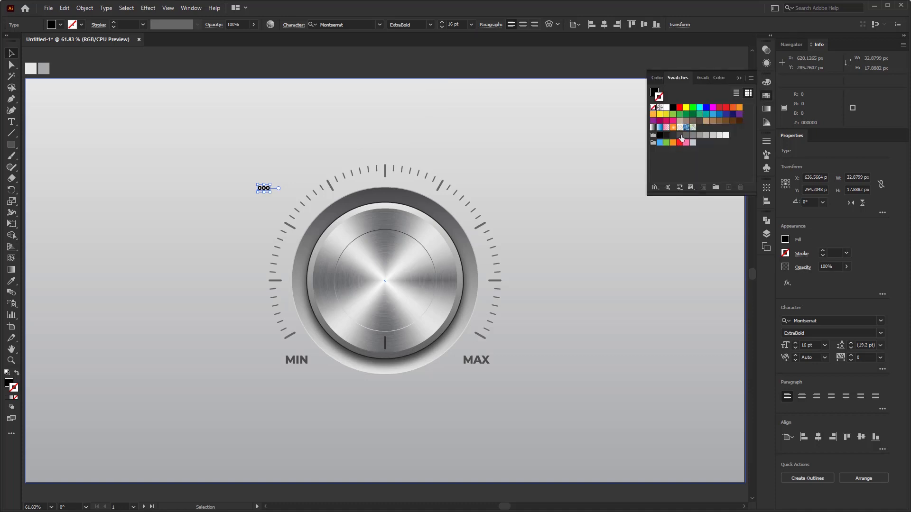
pyautogui.click(766, 81)
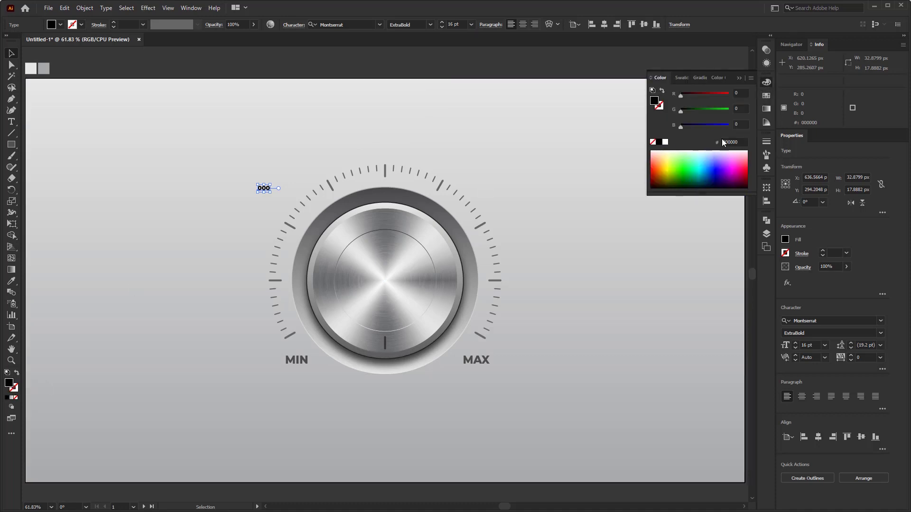
pyautogui.click(765, 96)
pyautogui.click(679, 135)
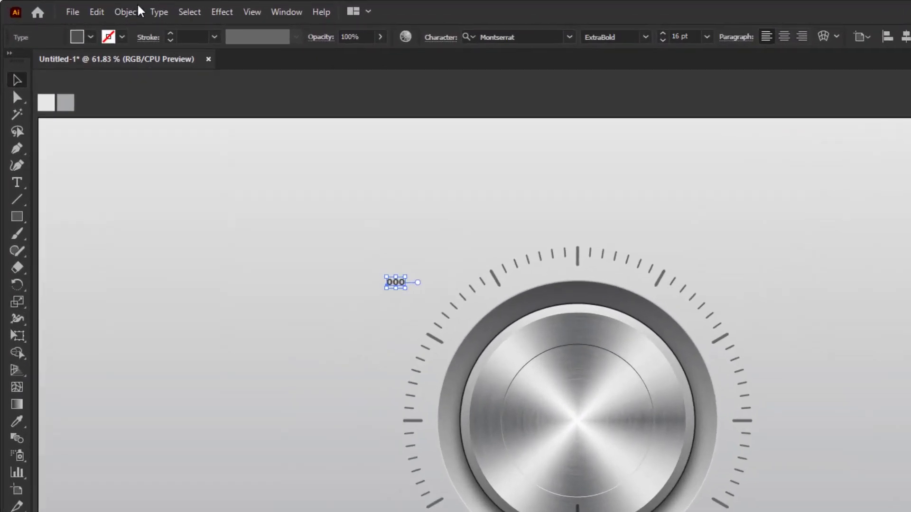
# Radially repeat the 000 label around the knob centre, out to the rim, with 12 copies.
pyautogui.click(87, 10)
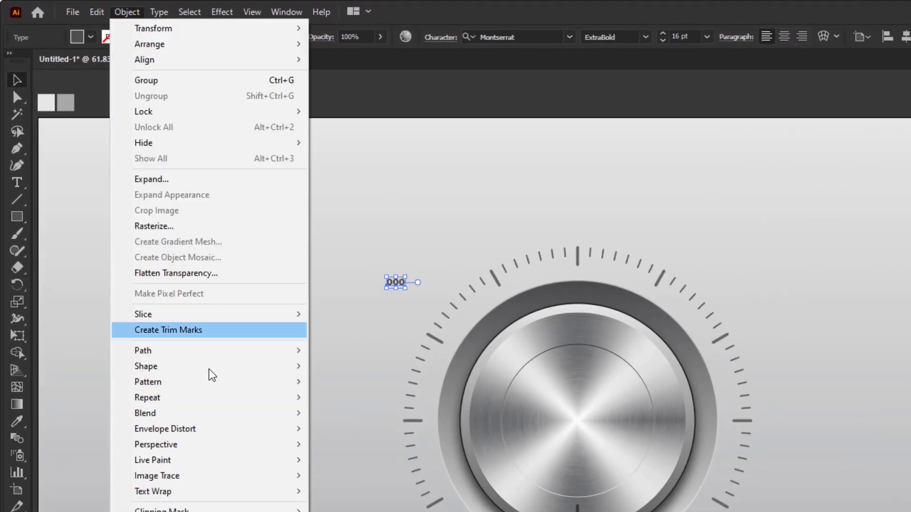
pyautogui.moveTo(213, 398)
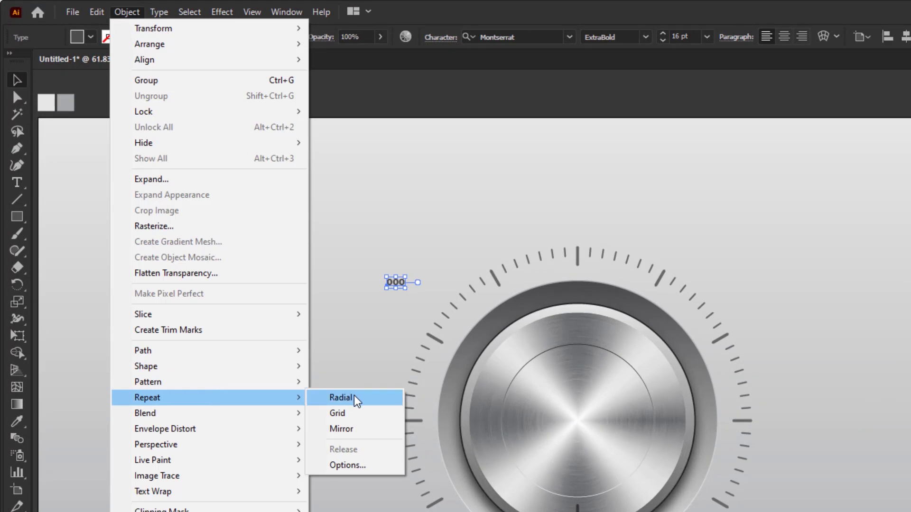
pyautogui.click(349, 397)
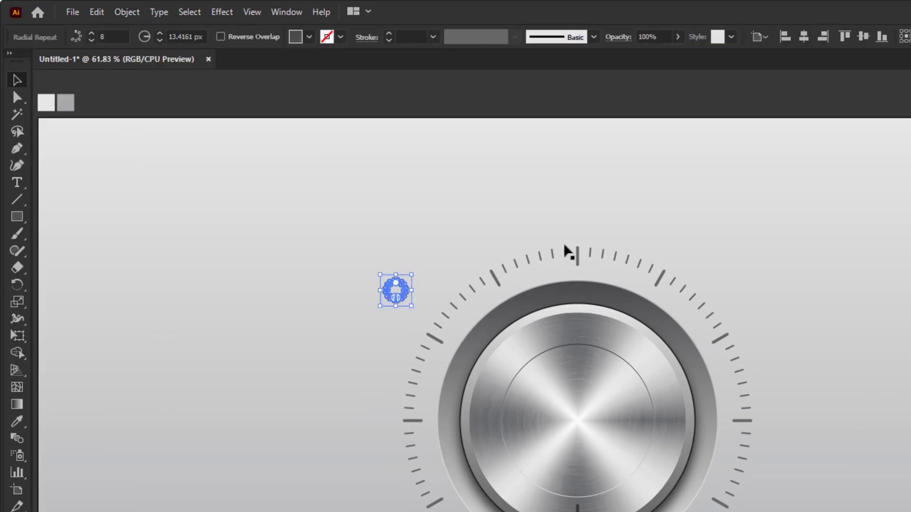
pyautogui.click(804, 38)
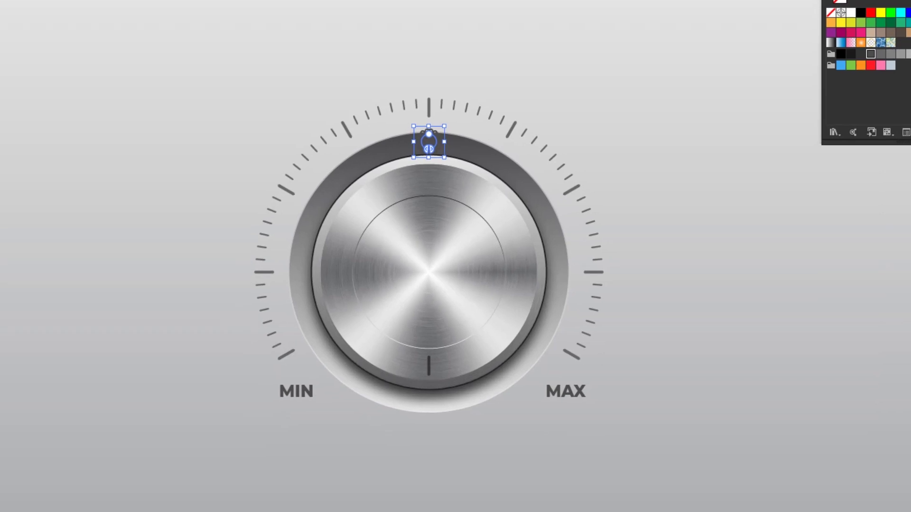
pyautogui.click(863, 37)
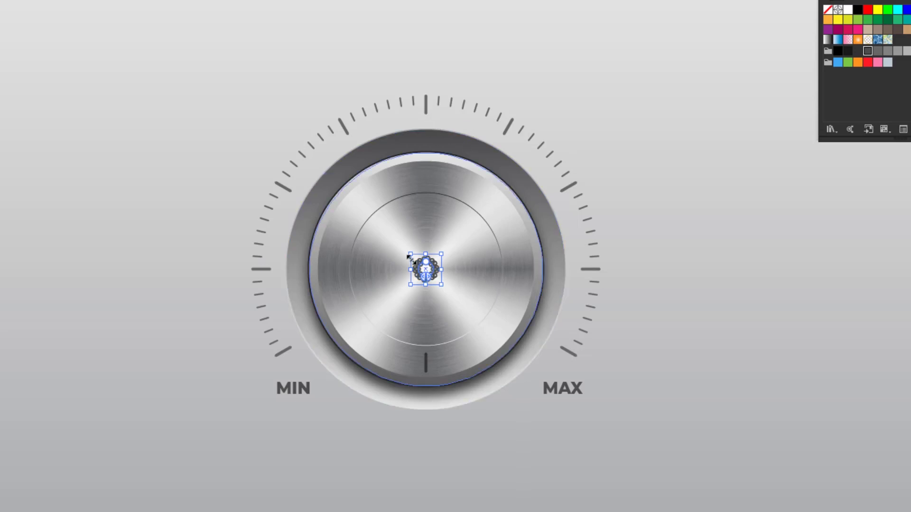
pyautogui.moveTo(425, 259); pyautogui.dragTo(439, 111)
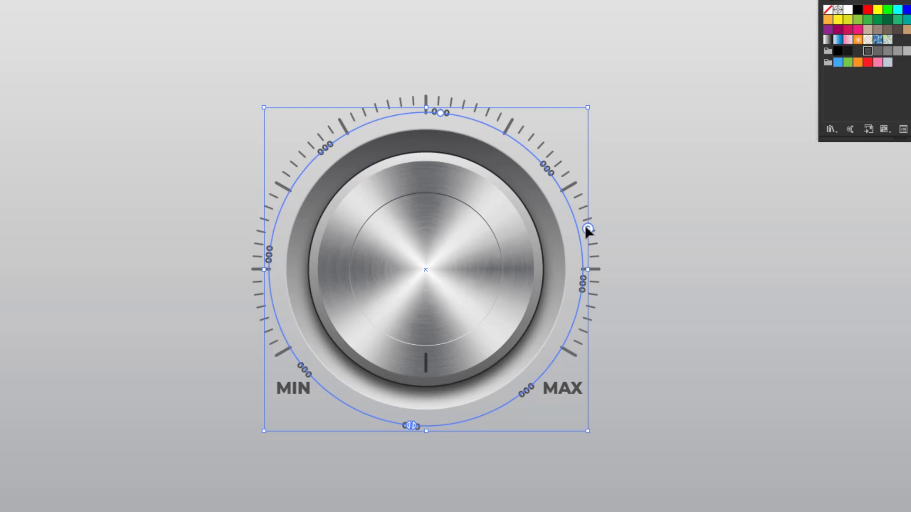
pyautogui.moveTo(587, 228); pyautogui.dragTo(593, 197)
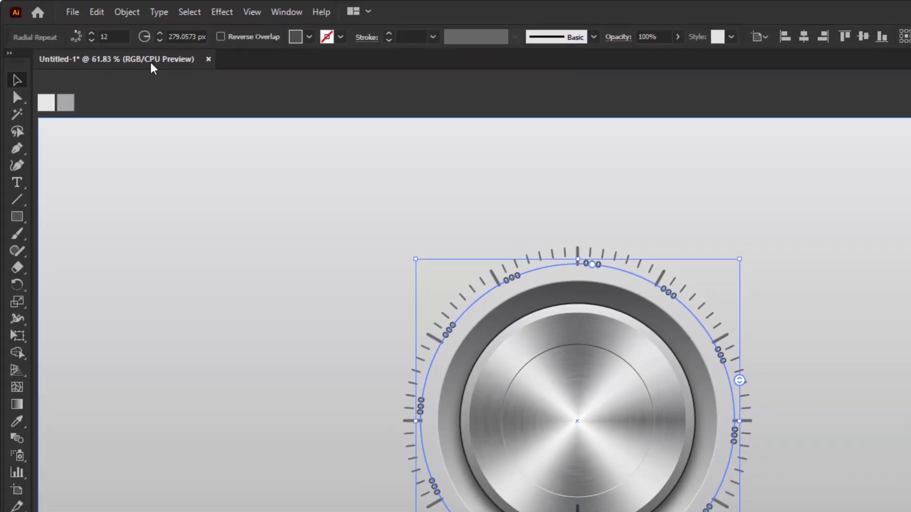
# Drag the ring's gap handle to open the bottom, leaving nine 000 labels from MIN to MAX.
pyautogui.click(118, 35)
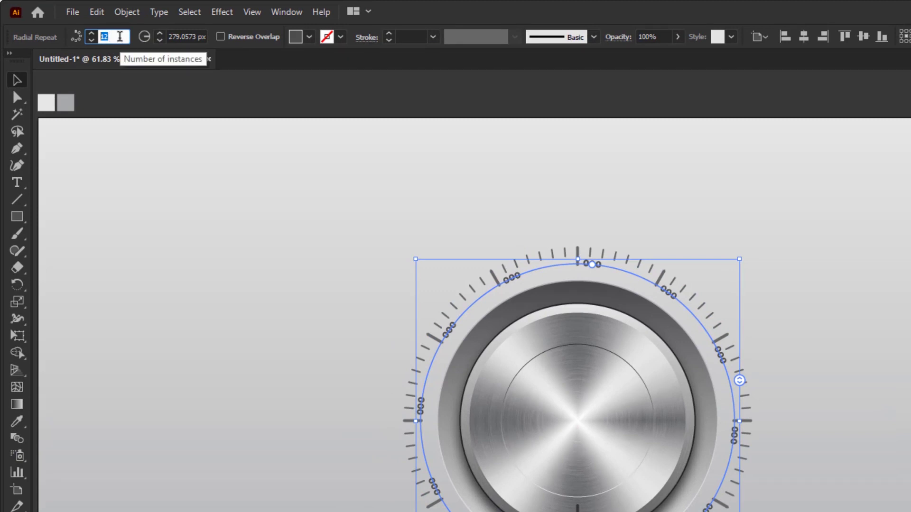
pyautogui.click(396, 232)
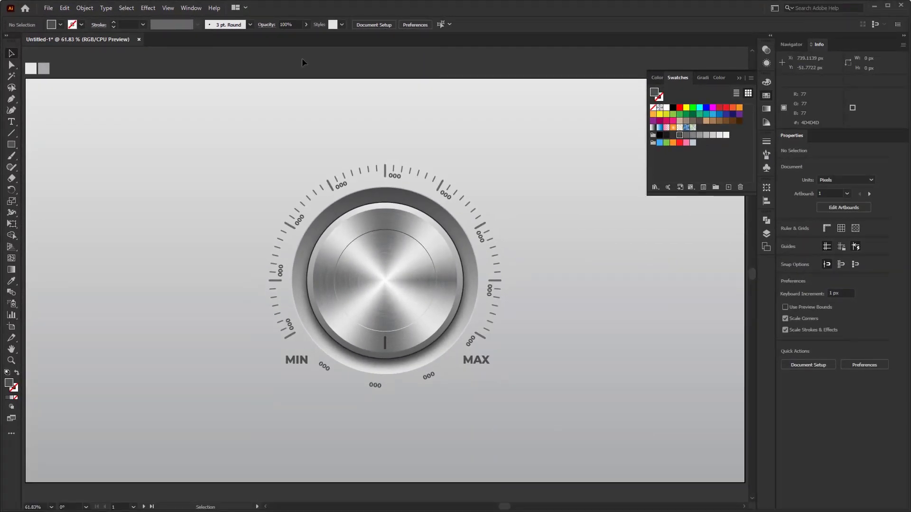
pyautogui.click(375, 385)
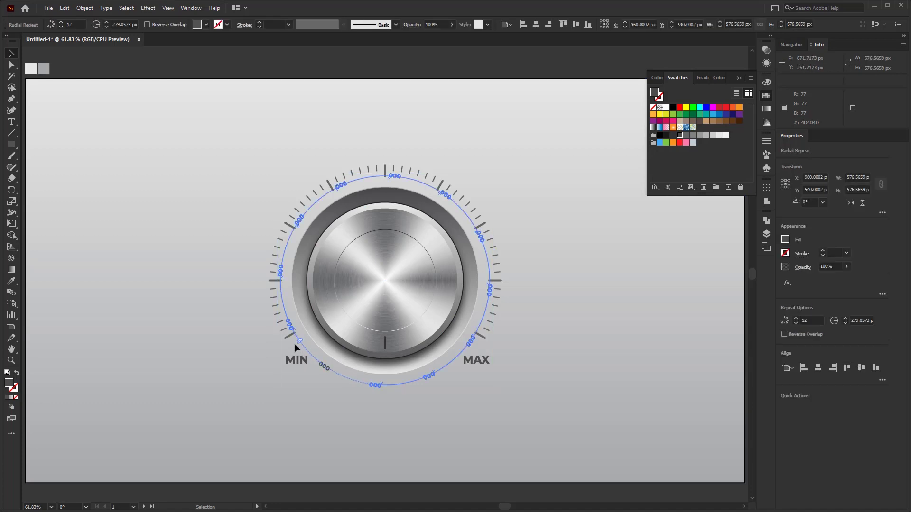
pyautogui.moveTo(292, 341); pyautogui.dragTo(385, 385)
pyautogui.click(418, 61)
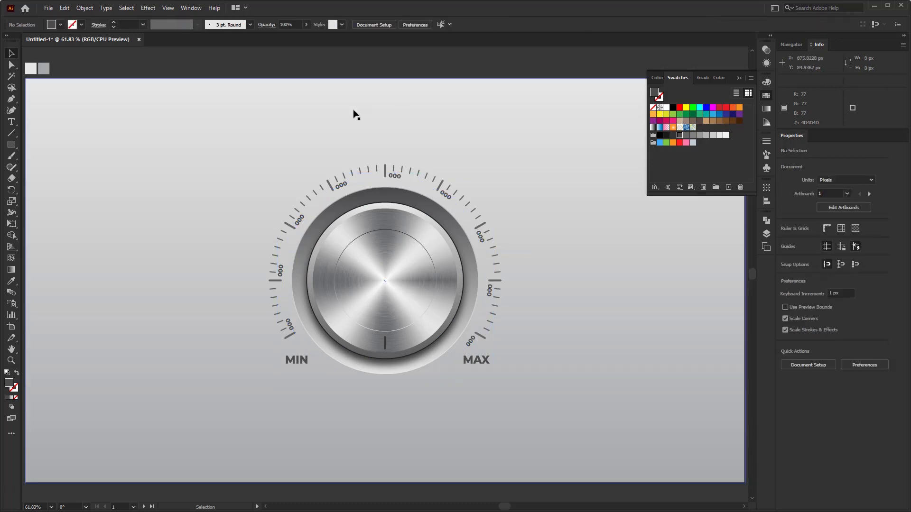
pyautogui.click(343, 184)
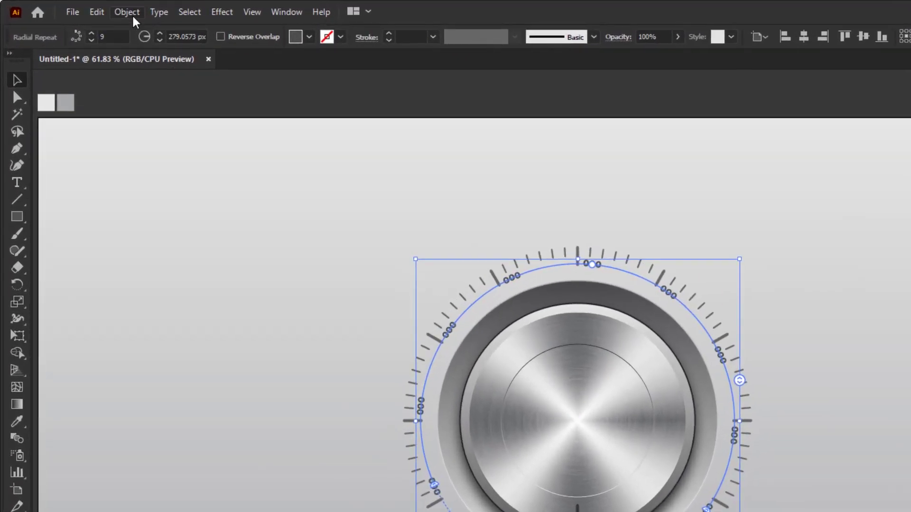
pyautogui.click(133, 18)
# Expand the nine-label radial repeat with Object > Expand and select the resulting group.
pyautogui.click(158, 185)
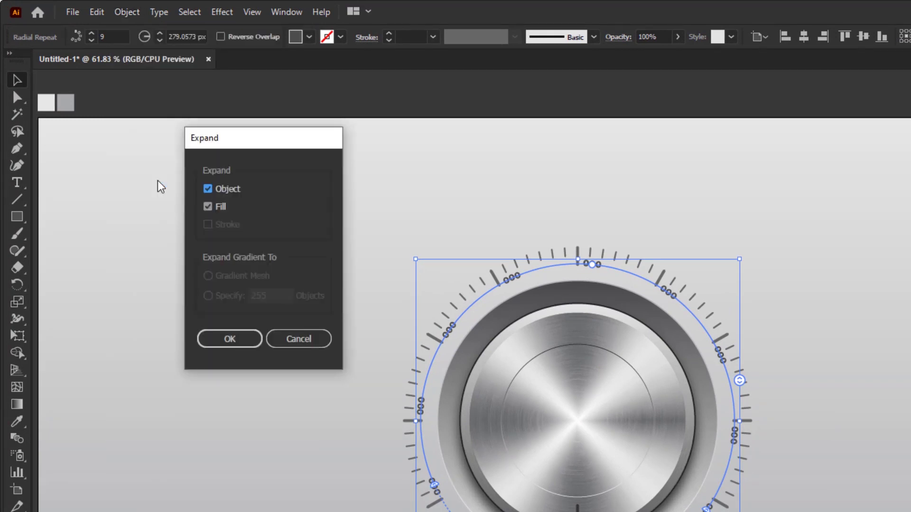
pyautogui.click(230, 340)
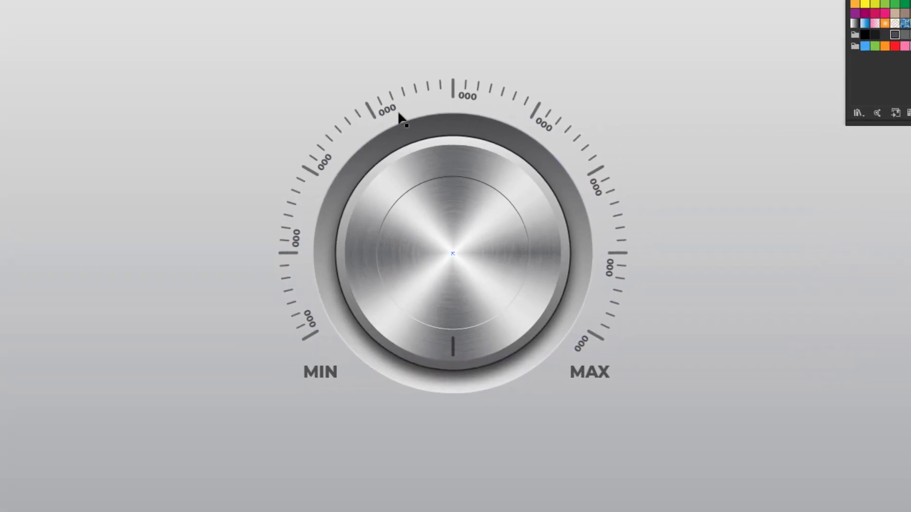
pyautogui.click(379, 117)
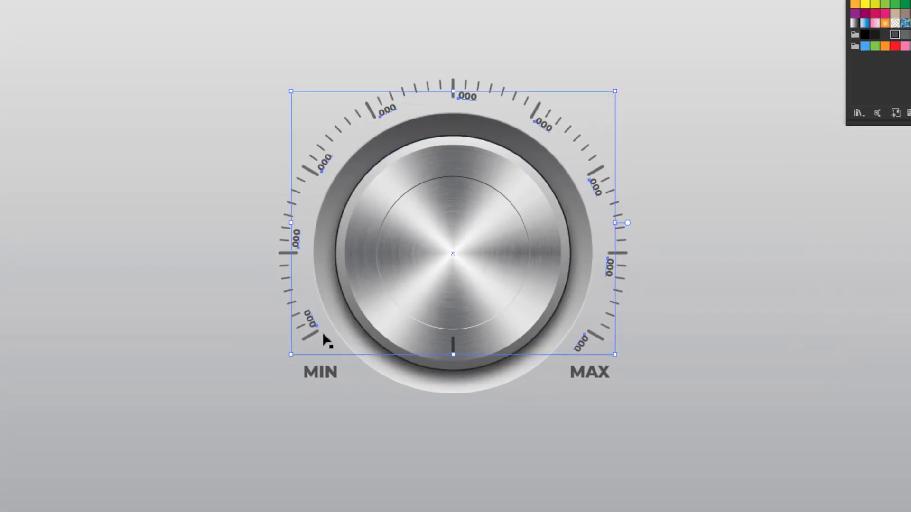
# Retype the first five labels from MIN upward as 0, 20, 40, 60 and 80.
pyautogui.press('t')
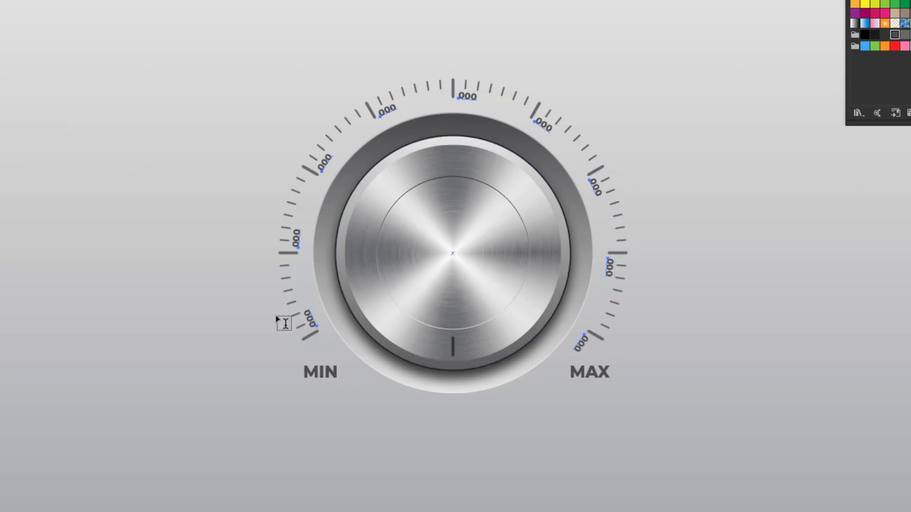
pyautogui.doubleClick(309, 319)
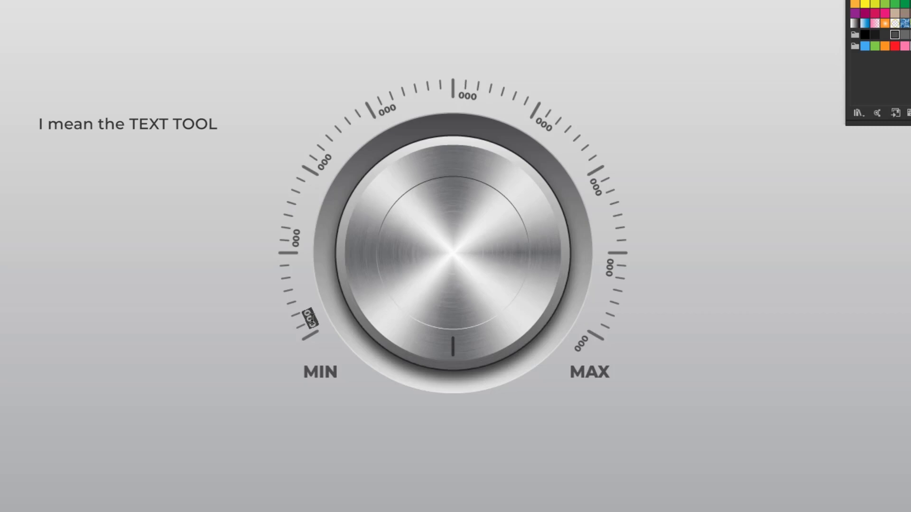
pyautogui.write('0')
pyautogui.doubleClick(297, 238)
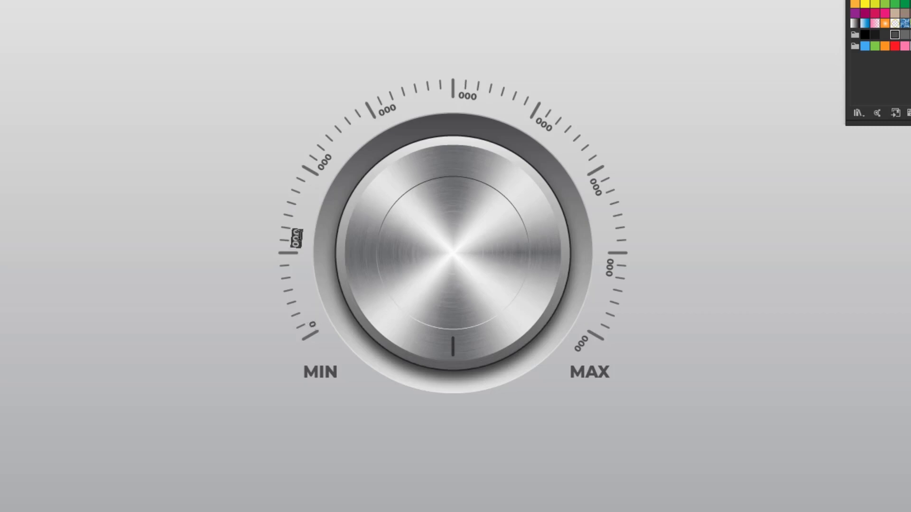
pyautogui.write('20')
pyautogui.doubleClick(323, 162)
pyautogui.write('40')
pyautogui.doubleClick(388, 110)
pyautogui.write('60')
pyautogui.doubleClick(465, 97)
pyautogui.write('80')
# Retype the remaining labels toward MAX as 100, 120, 140 and 160.
pyautogui.doubleClick(544, 121)
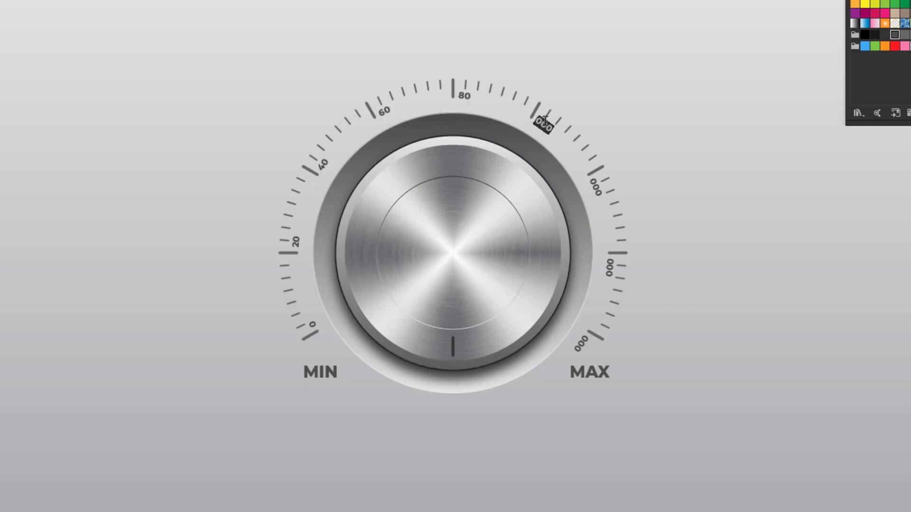
pyautogui.write('100')
pyautogui.doubleClick(597, 187)
pyautogui.write('120')
pyautogui.doubleClick(609, 268)
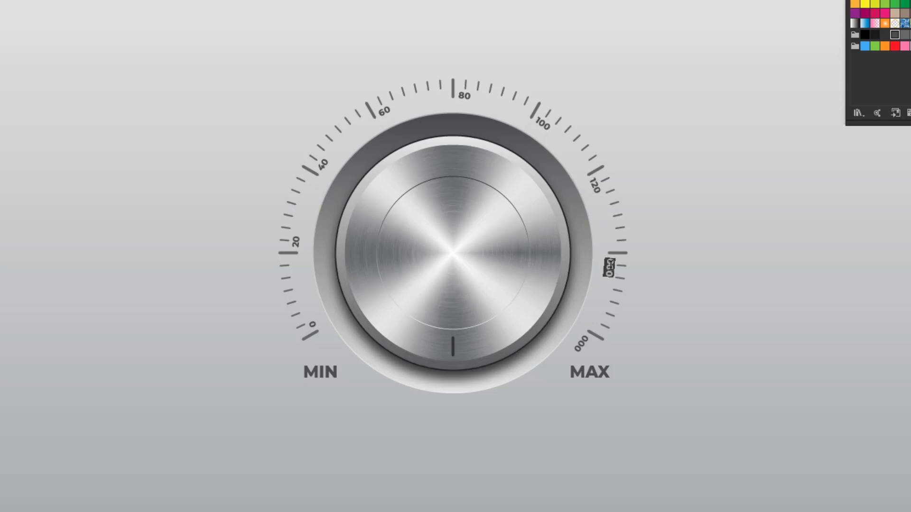
pyautogui.write('140')
pyautogui.doubleClick(583, 340)
pyautogui.write('160')
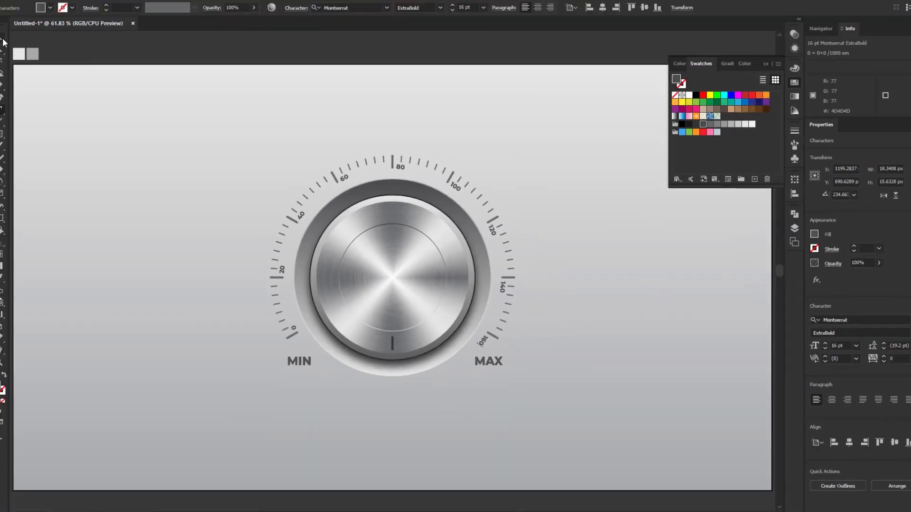
pyautogui.click(2, 41)
# Pan to the second artboard, reset default fill and stroke, and select the metal knob group.
pyautogui.click(264, 53)
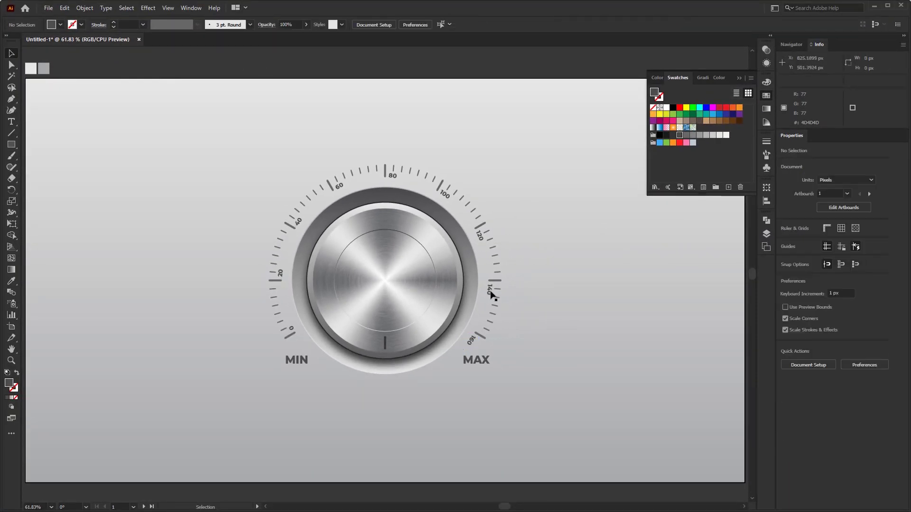
pyautogui.scroll(-2, 328, 280)
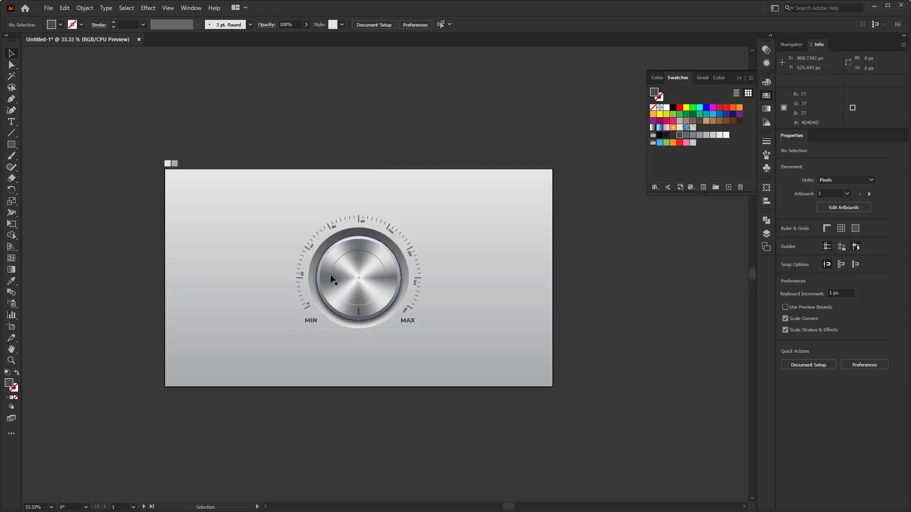
pyautogui.moveTo(596, 281); pyautogui.dragTo(252, 275)
pyautogui.moveTo(512, 290); pyautogui.dragTo(279, 277)
pyautogui.scroll(1, 444, 284)
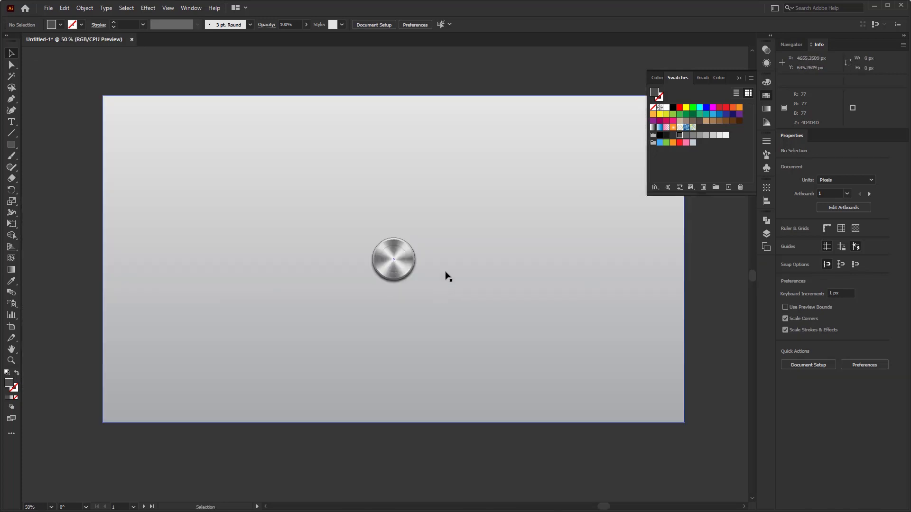
pyautogui.click(739, 78)
pyautogui.moveTo(392, 254); pyautogui.dragTo(386, 264)
pyautogui.click(374, 350)
pyautogui.press('d')
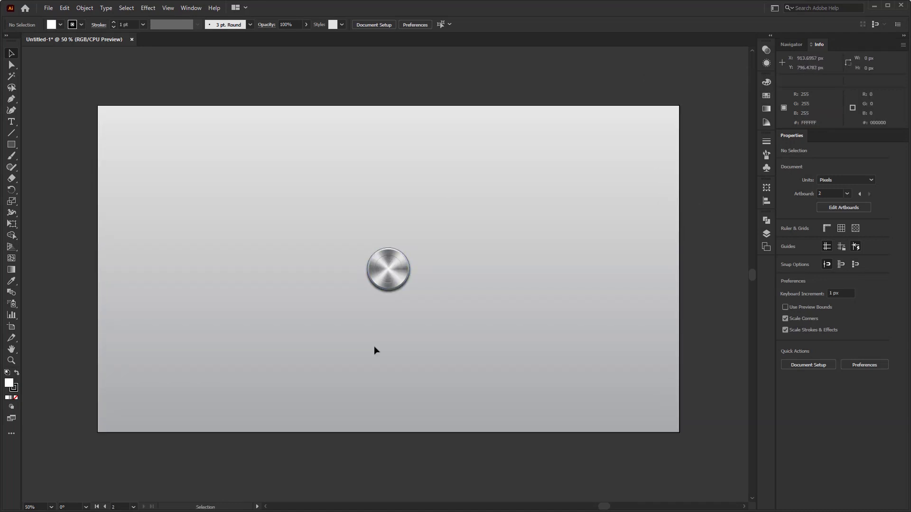
pyautogui.click(396, 271)
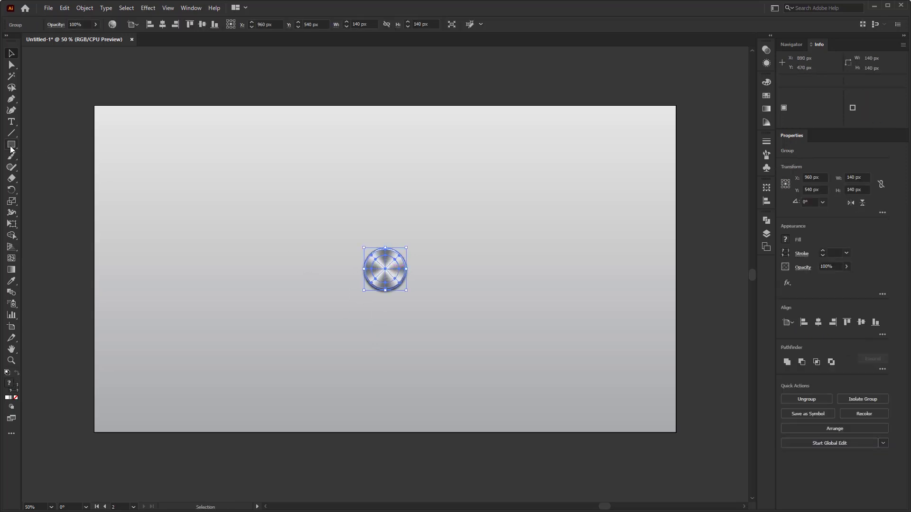
pyautogui.moveTo(11, 150); pyautogui.dragTo(28, 145)
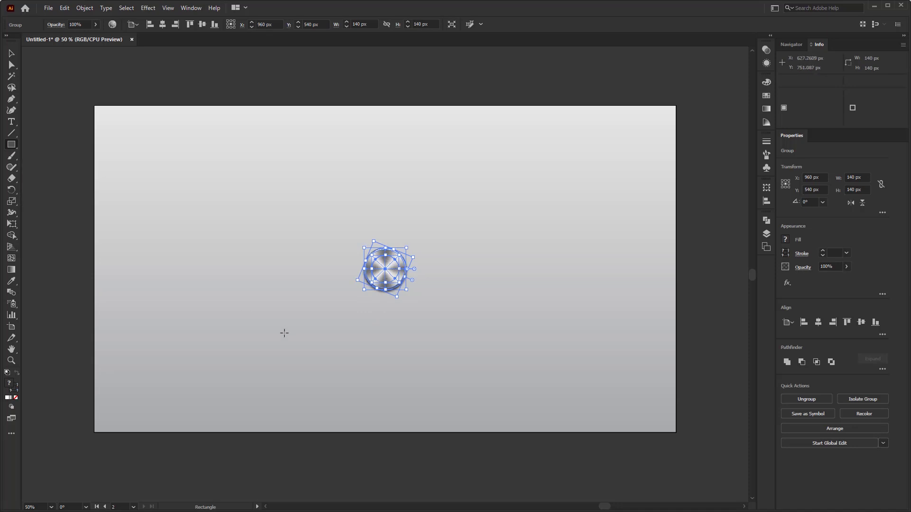
# Create a 1400 × 20 px rectangle centred horizontally and vertically on the artboard.
pyautogui.click(284, 333)
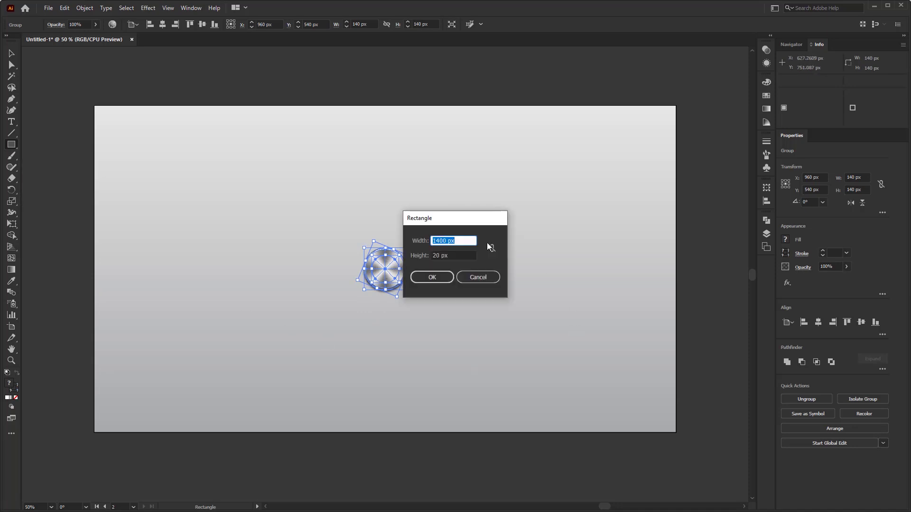
pyautogui.click(433, 279)
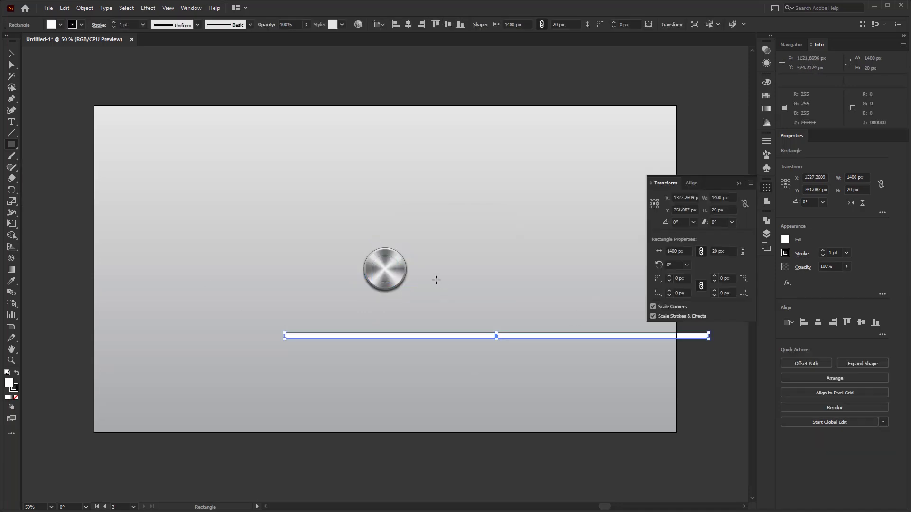
pyautogui.press('v')
pyautogui.click(408, 24)
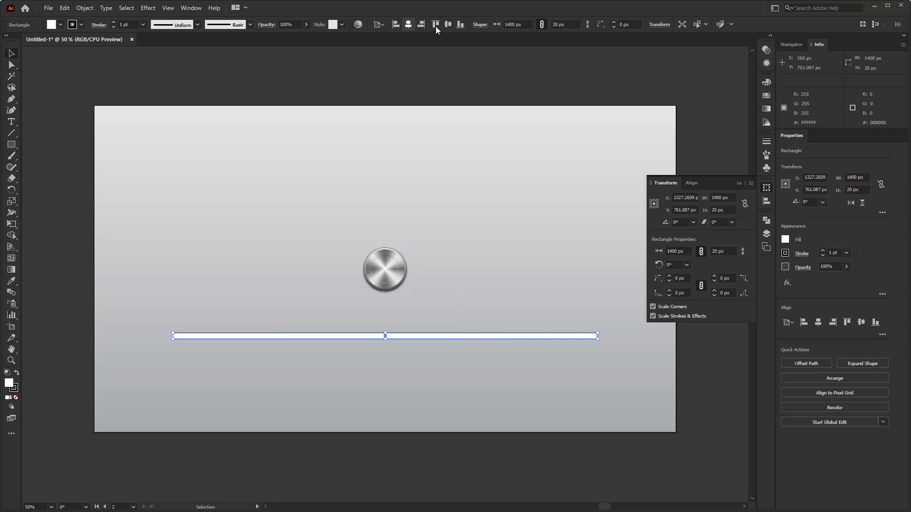
pyautogui.click(448, 24)
# Round the bar's corners to 10 px and set its stroke to None.
pyautogui.moveTo(12, 65); pyautogui.dragTo(63, 68)
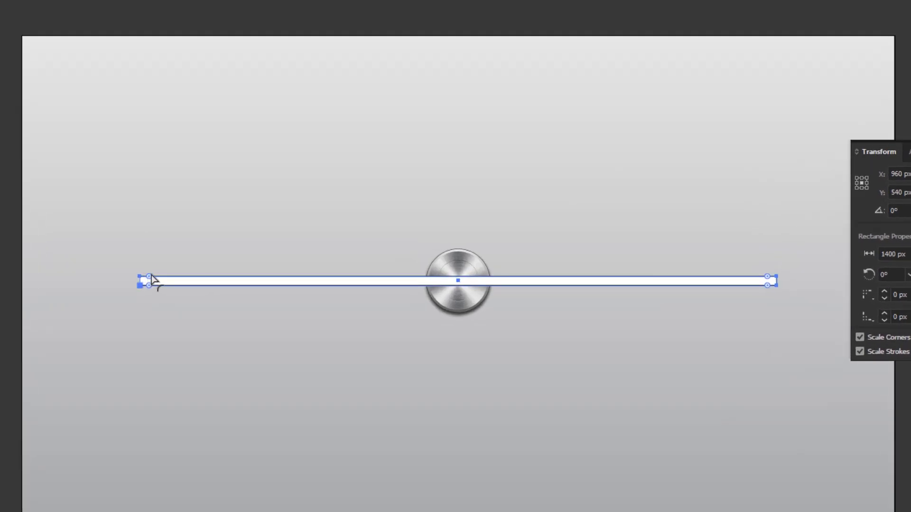
pyautogui.moveTo(152, 281); pyautogui.dragTo(162, 290)
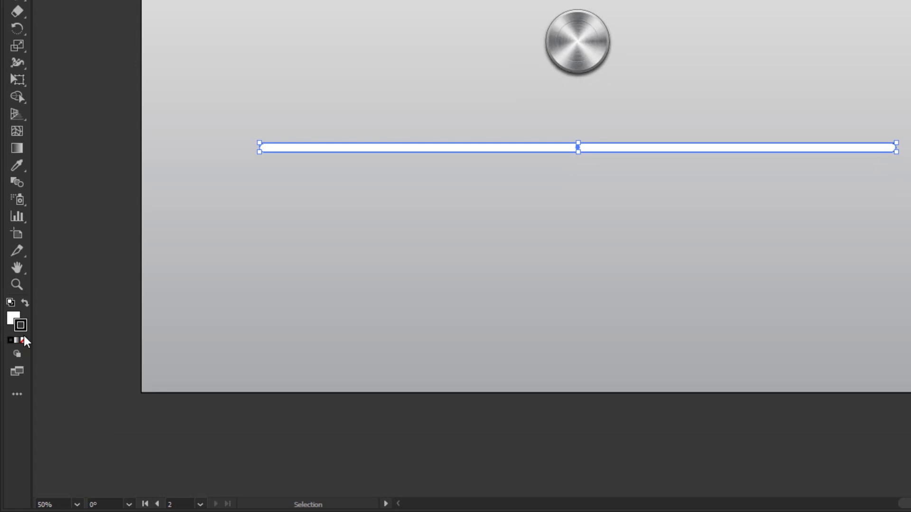
pyautogui.click(23, 340)
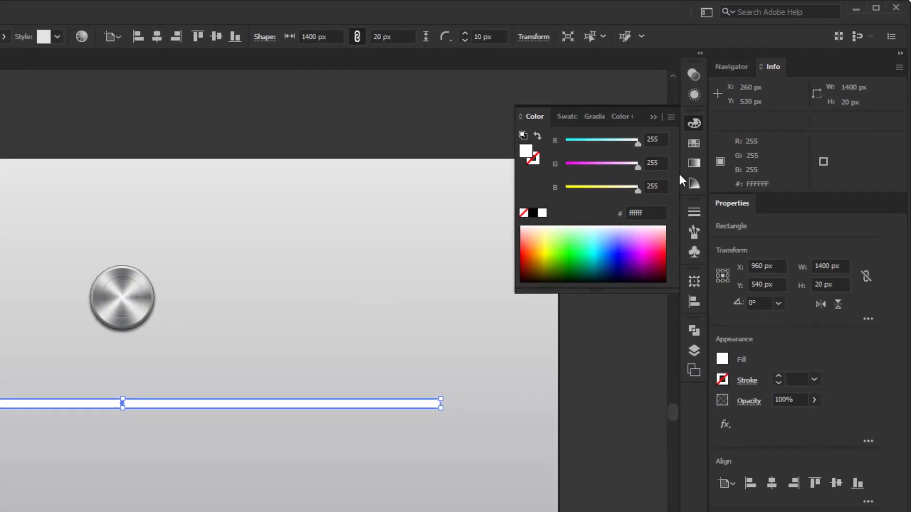
# Give the bar a gradient fill with a deeper blue left stop.
pyautogui.click(694, 163)
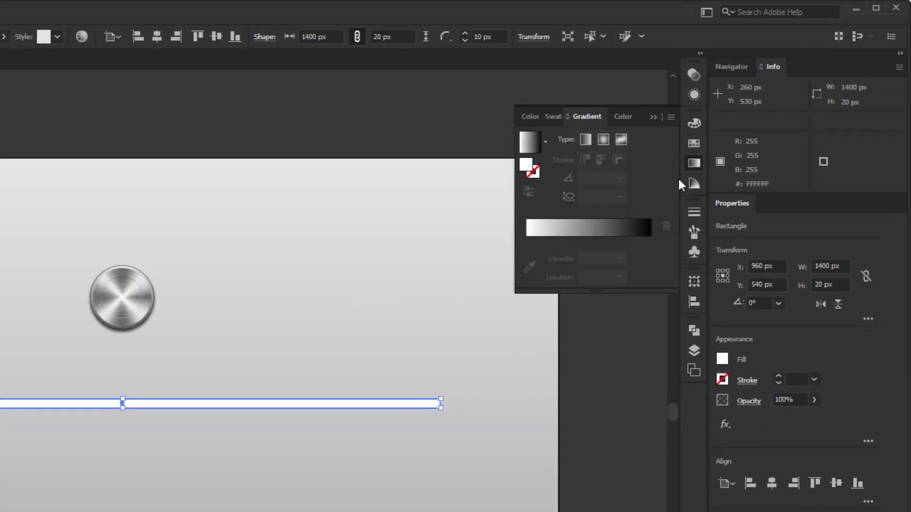
pyautogui.click(596, 229)
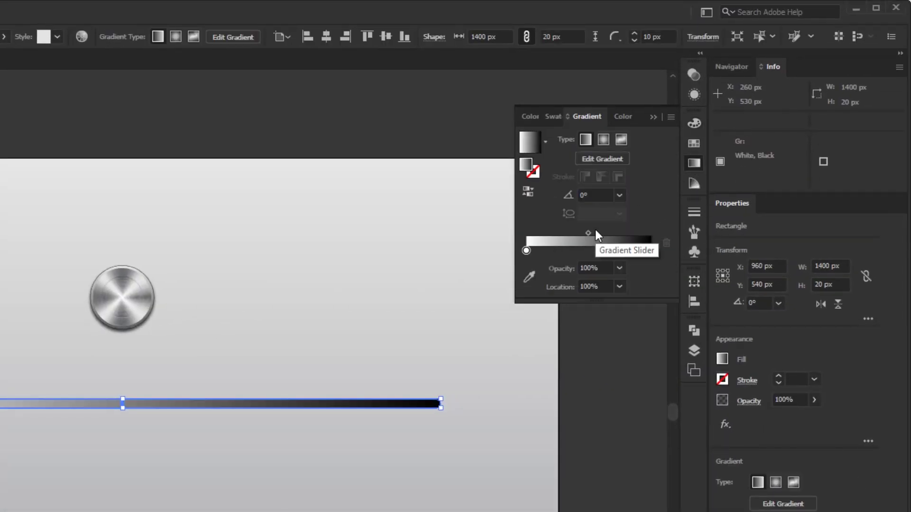
pyautogui.click(526, 250)
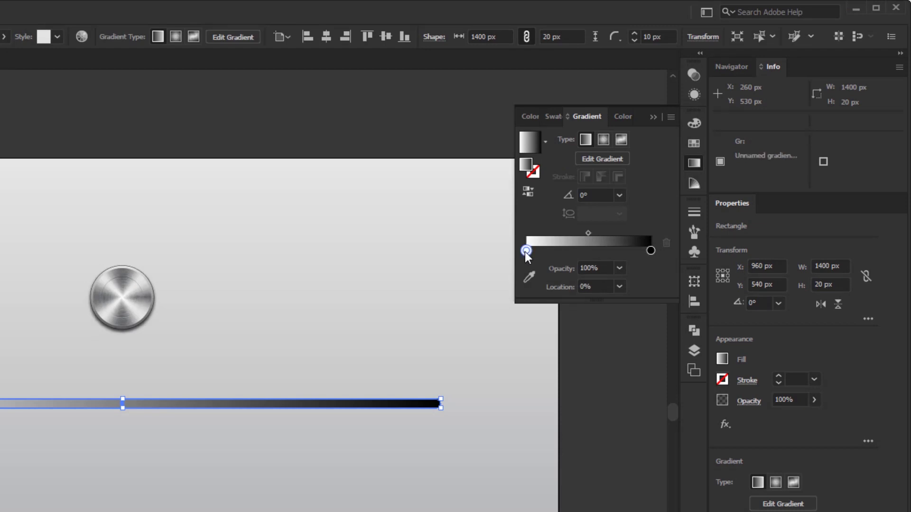
pyautogui.doubleClick(526, 250)
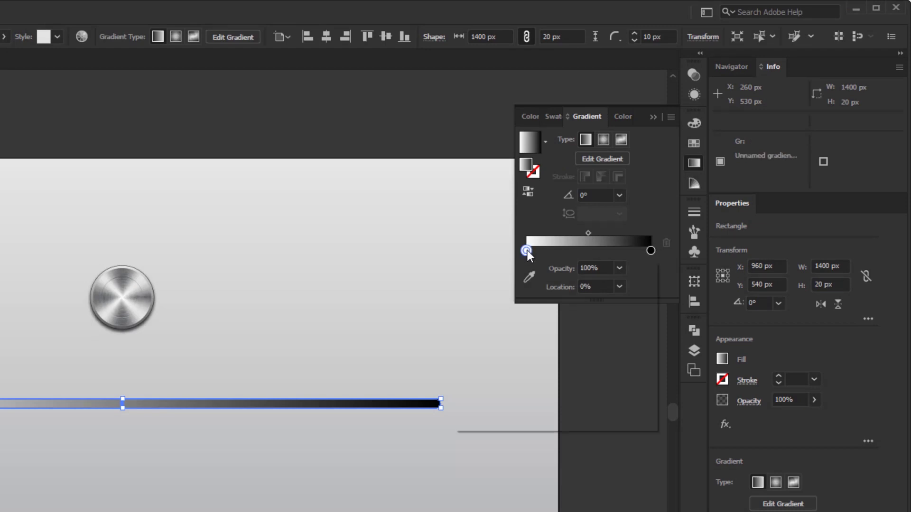
pyautogui.press('Escape')
pyautogui.doubleClick(527, 251)
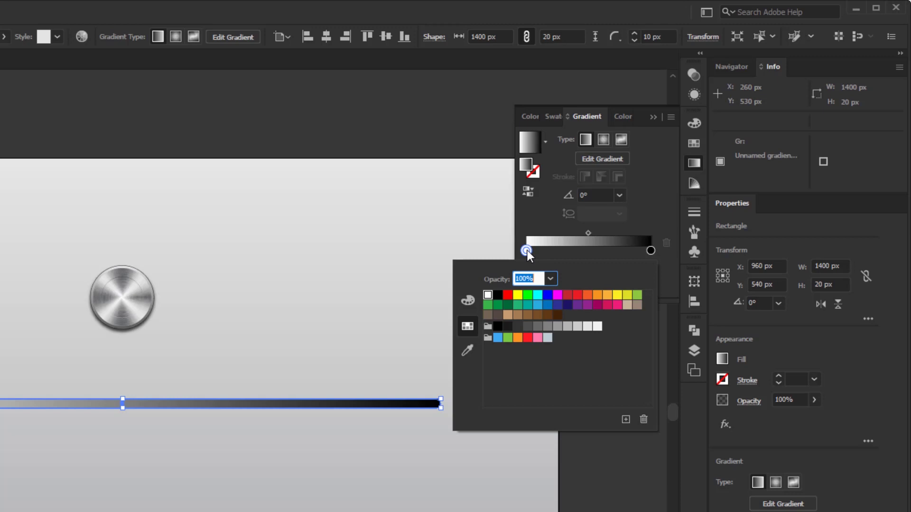
pyautogui.click(548, 304)
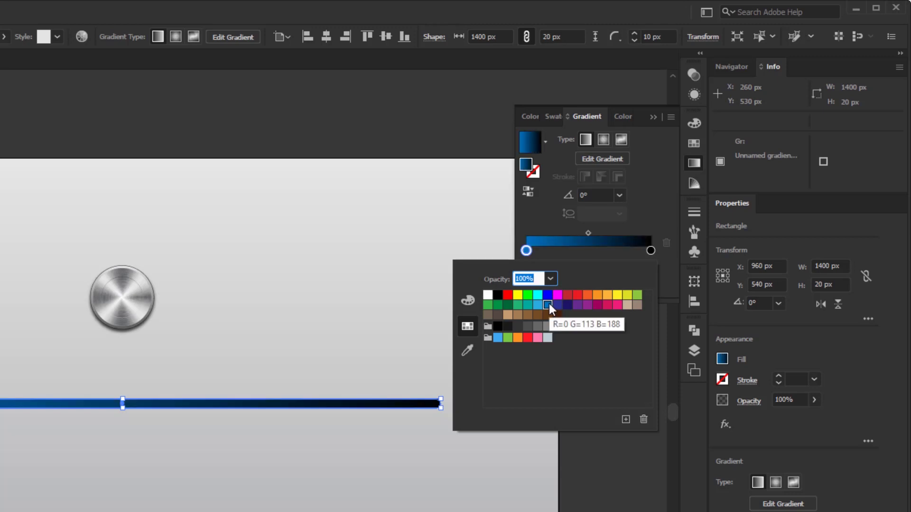
# Make the right gradient stop a lighter sky blue, then reselect the blue bar.
pyautogui.click(651, 250)
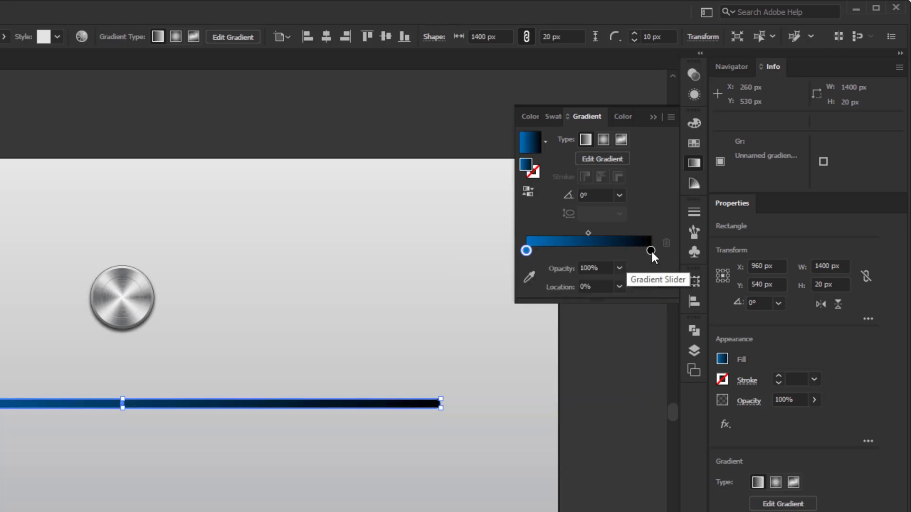
pyautogui.doubleClick(651, 251)
pyautogui.click(538, 306)
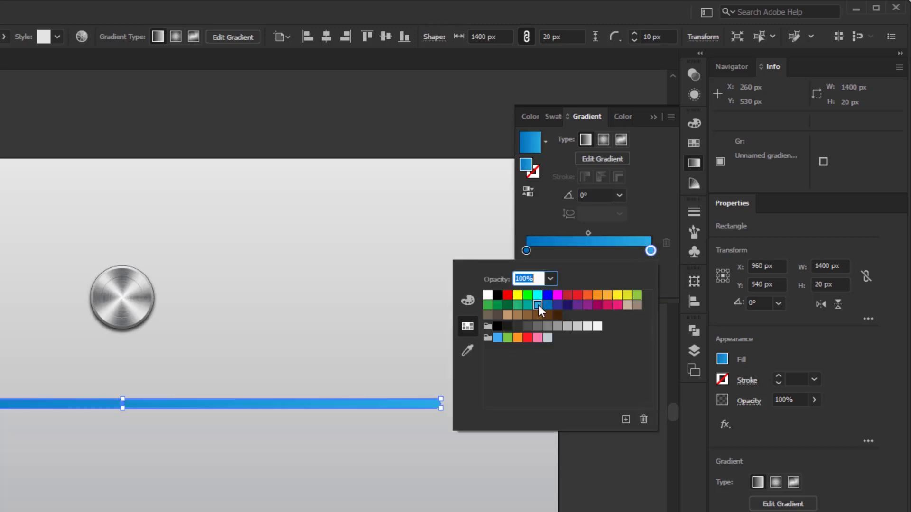
pyautogui.click(355, 317)
pyautogui.click(658, 115)
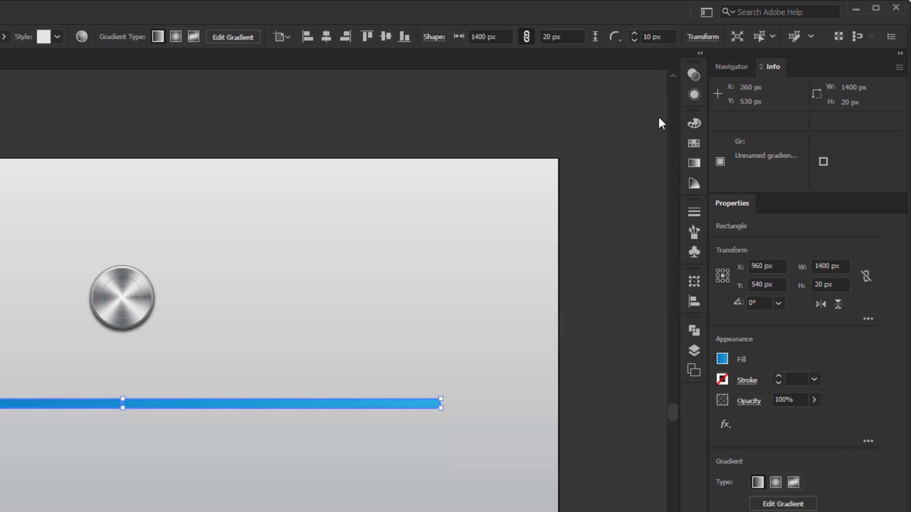
pyautogui.click(323, 334)
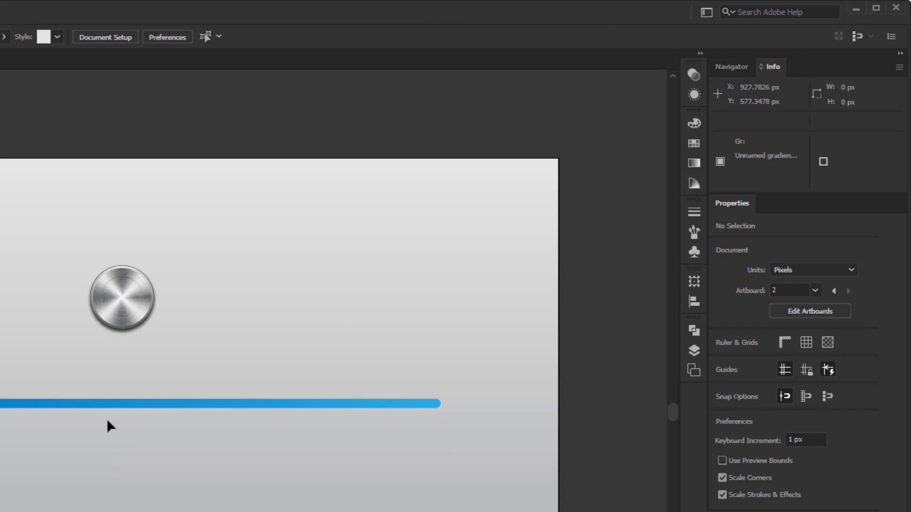
pyautogui.moveTo(114, 468); pyautogui.dragTo(69, 365)
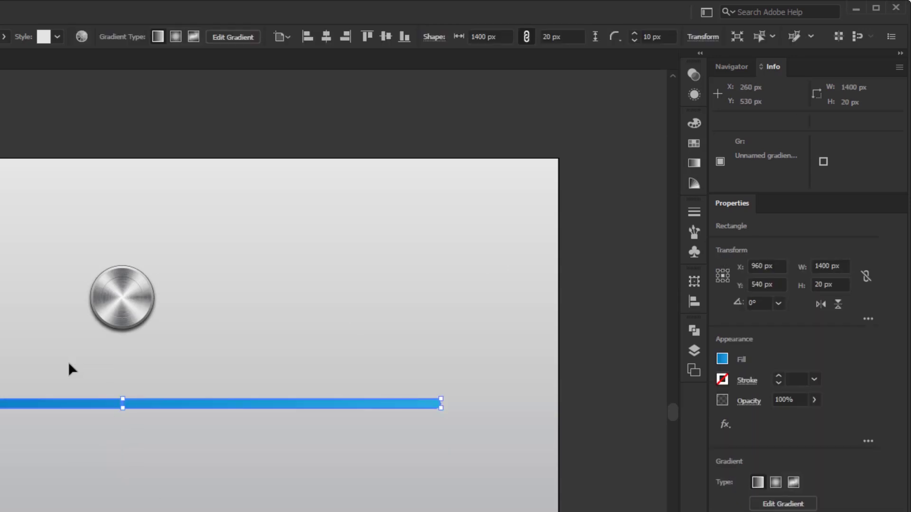
pyautogui.click(69, 365)
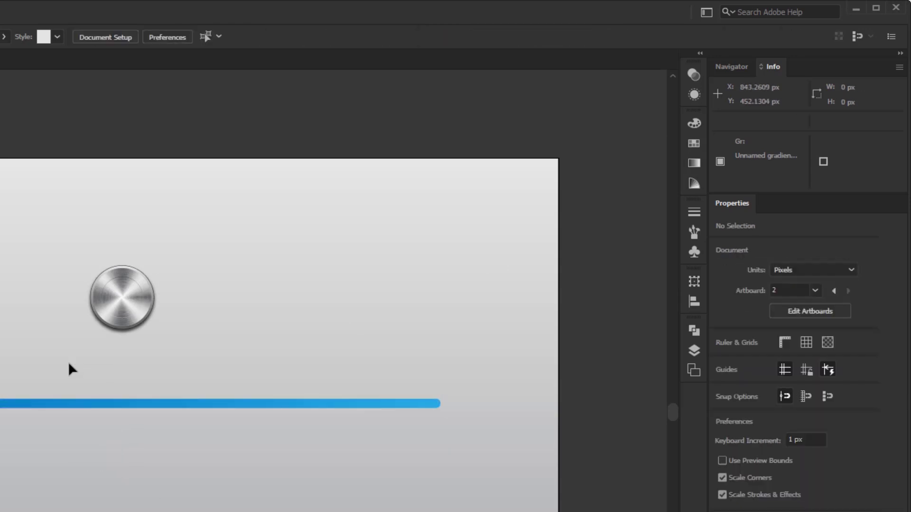
pyautogui.click(97, 404)
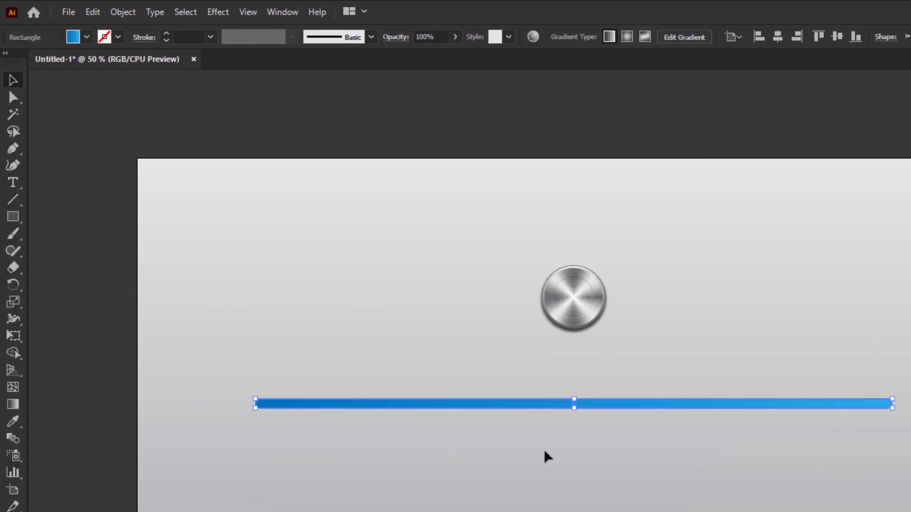
# Start an Inner Glow on the blue bar and set its glow colour to black.
pyautogui.click(221, 12)
pyautogui.moveTo(281, 174)
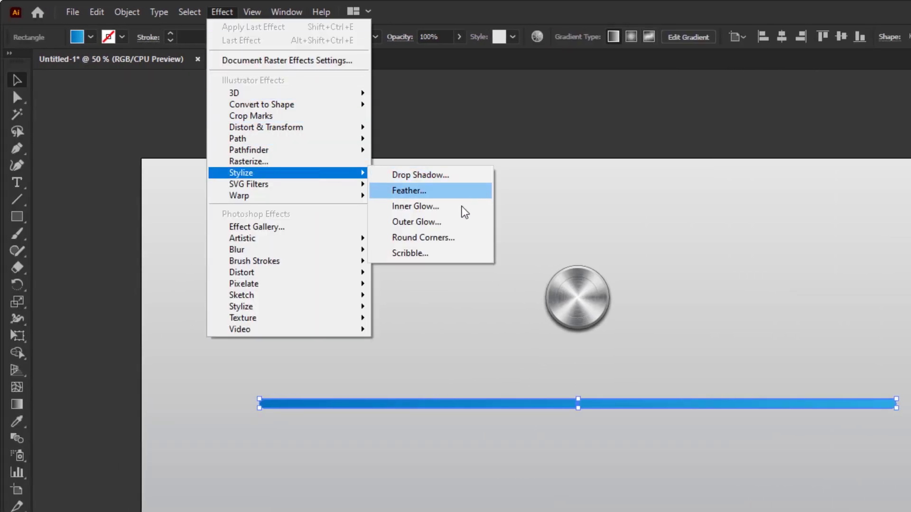
pyautogui.click(447, 208)
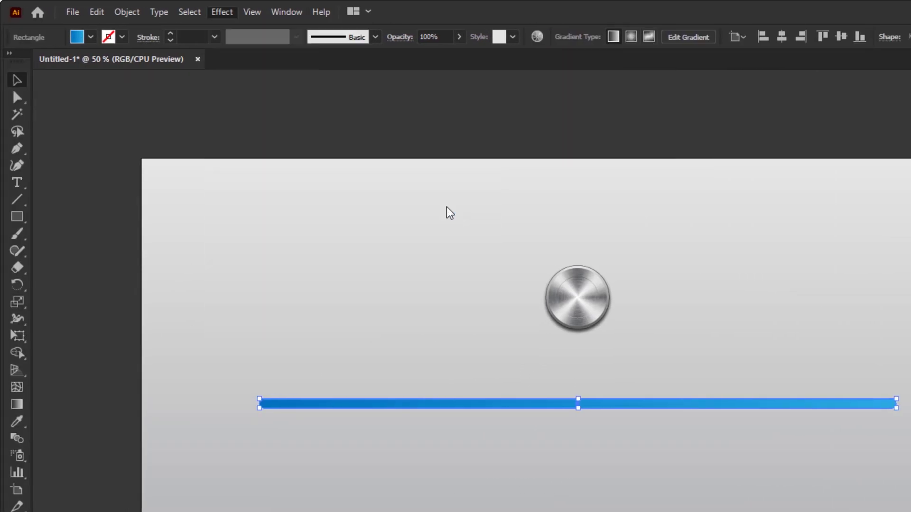
pyautogui.moveTo(511, 198); pyautogui.dragTo(417, 197)
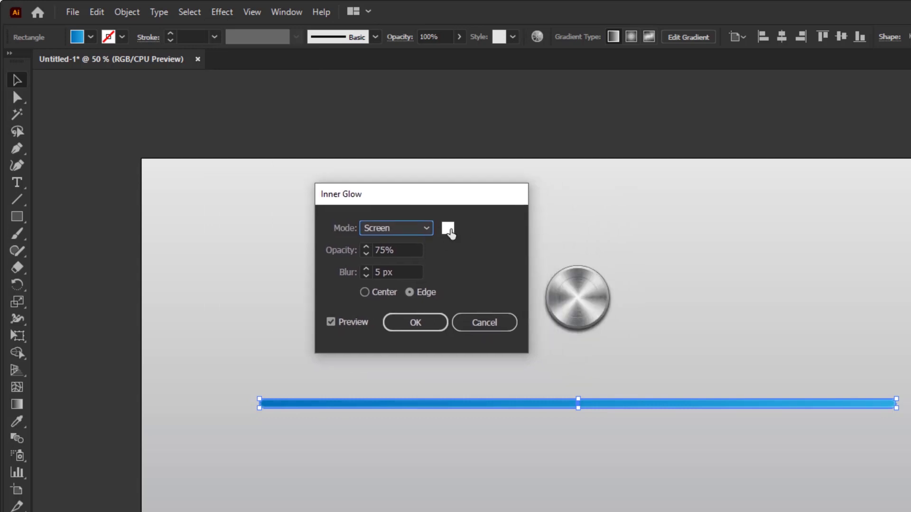
pyautogui.click(448, 230)
pyautogui.moveTo(548, 425); pyautogui.dragTo(493, 468)
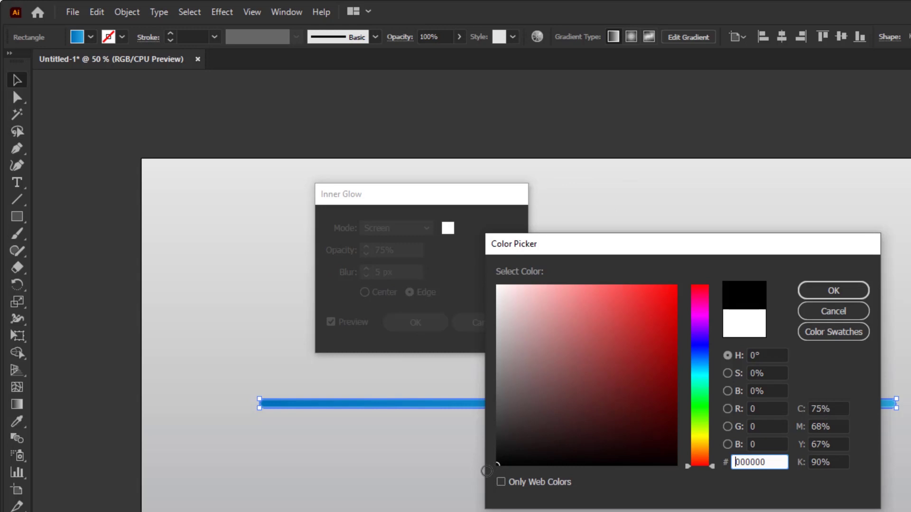
pyautogui.click(834, 291)
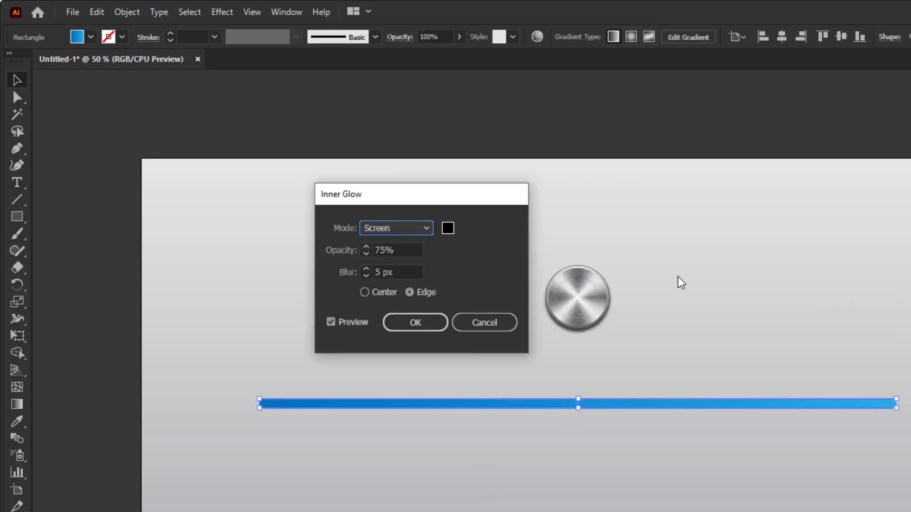
# Finish the glow with Multiply mode, 25% opacity and 5 px blur, then reselect the bar.
pyautogui.click(411, 231)
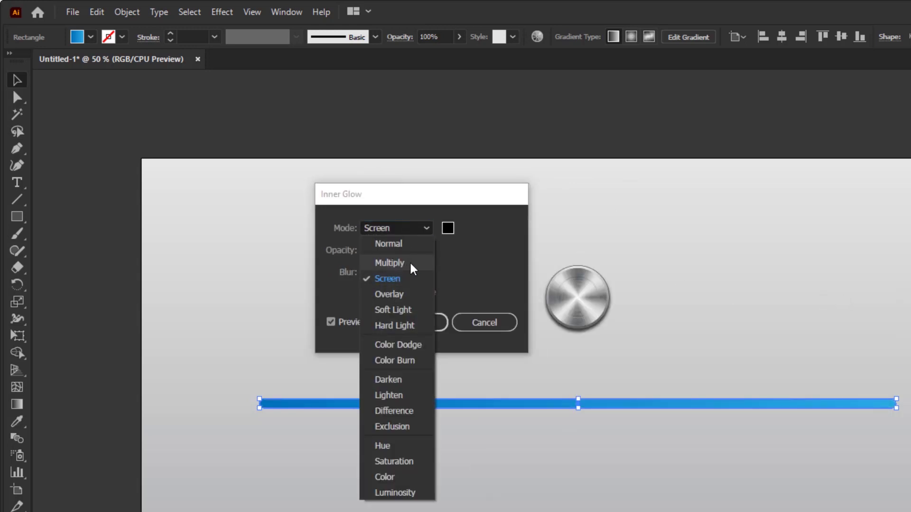
pyautogui.click(412, 267)
pyautogui.click(343, 252)
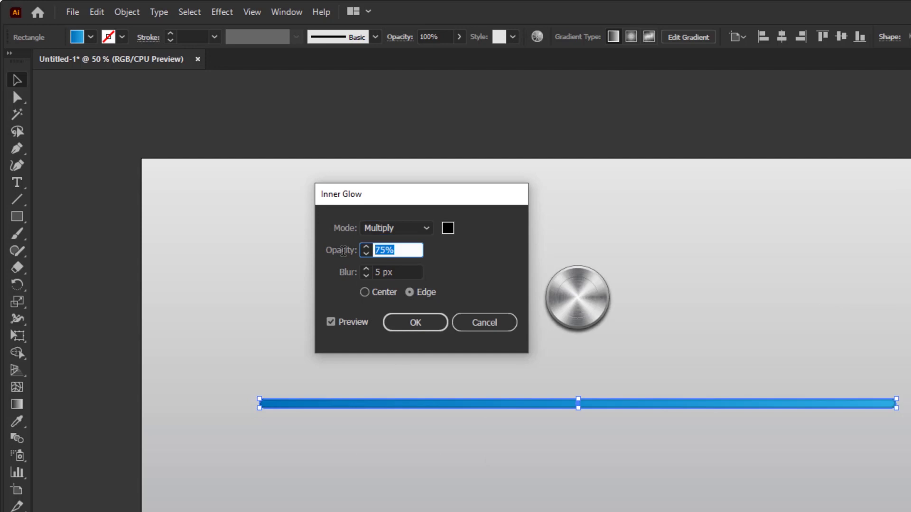
pyautogui.write('25')
pyautogui.click(377, 272)
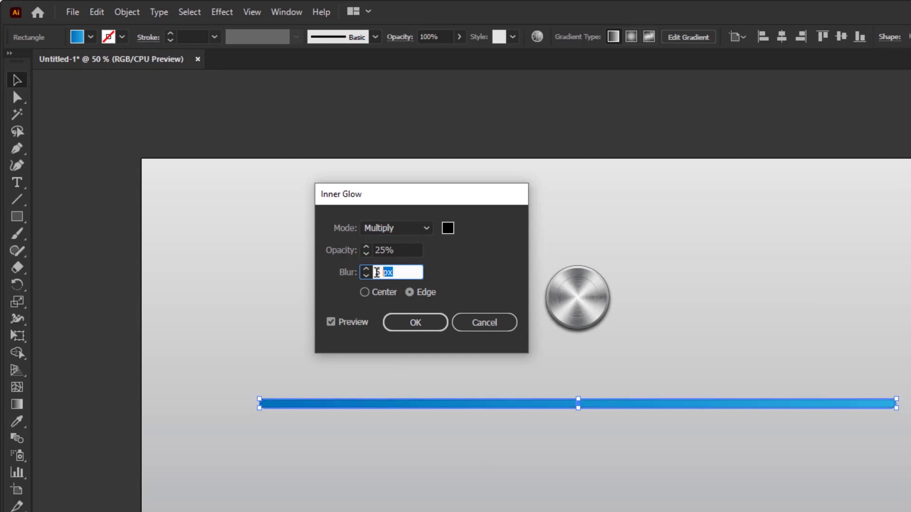
pyautogui.moveTo(376, 273); pyautogui.dragTo(370, 277)
pyautogui.click(415, 327)
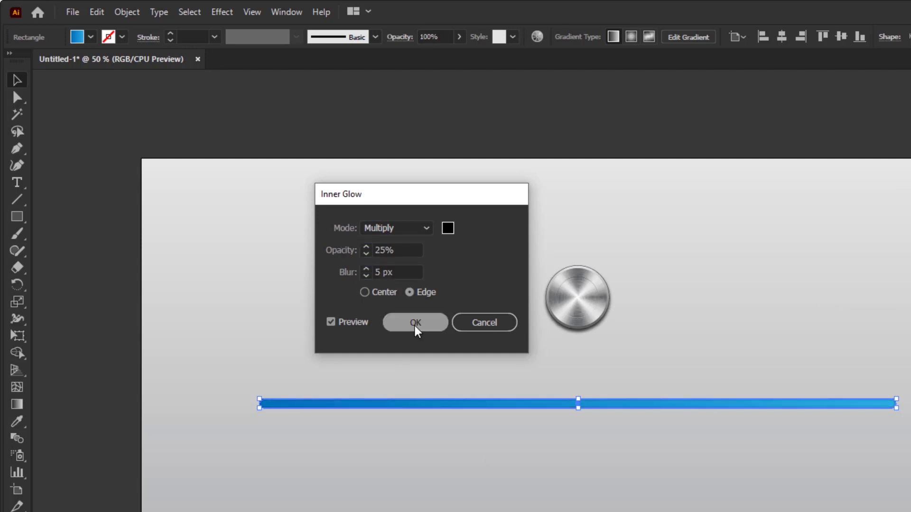
pyautogui.click(454, 355)
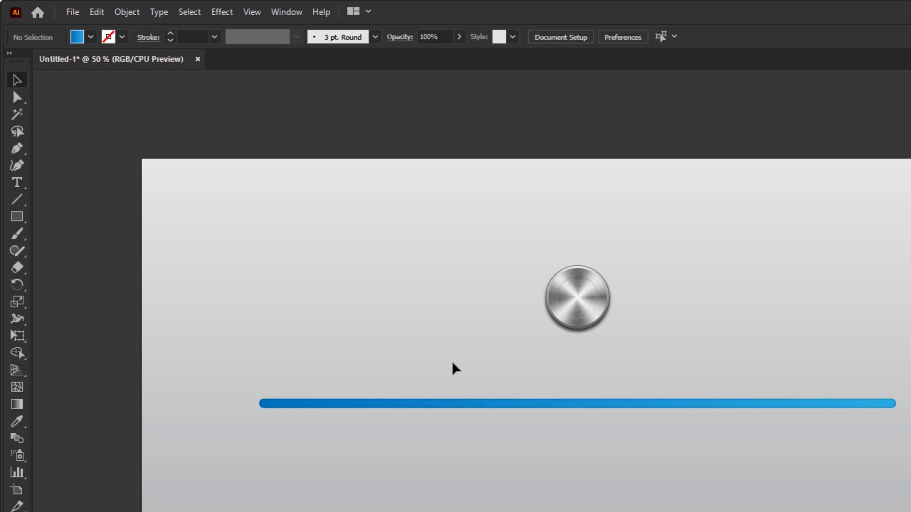
pyautogui.moveTo(453, 362); pyautogui.dragTo(620, 466)
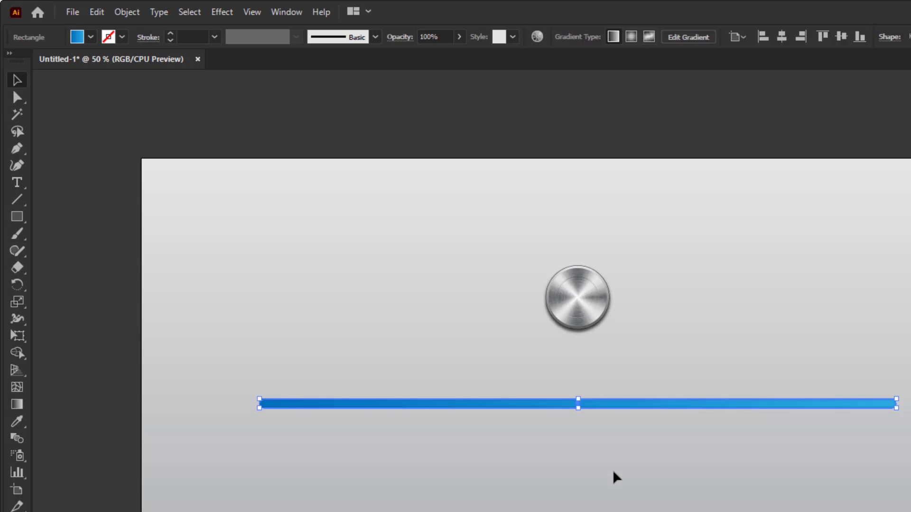
# Bring up Offset Path for the blue bar and enter a 20 px offset.
pyautogui.click(127, 12)
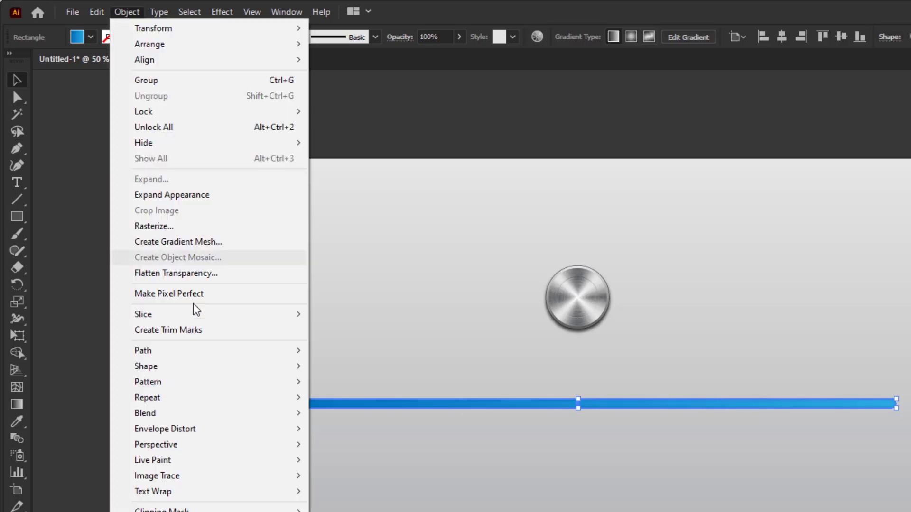
pyautogui.moveTo(199, 356)
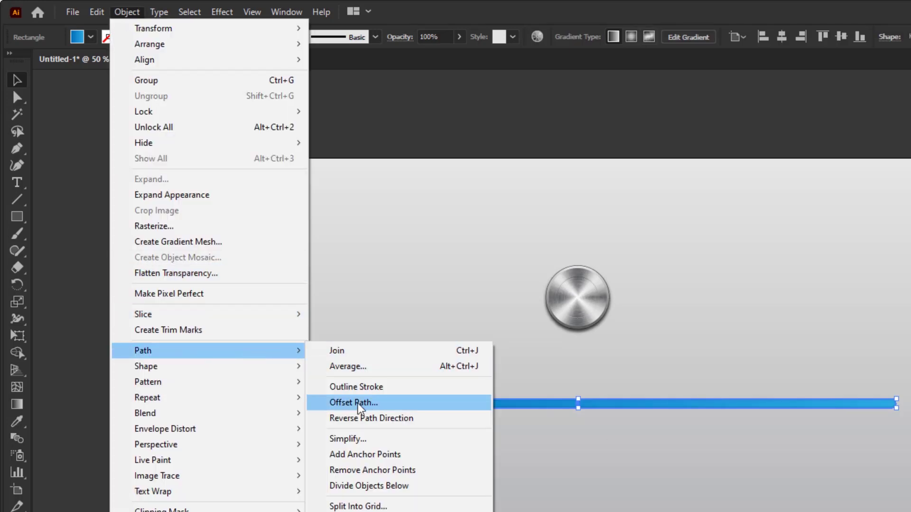
pyautogui.click(383, 407)
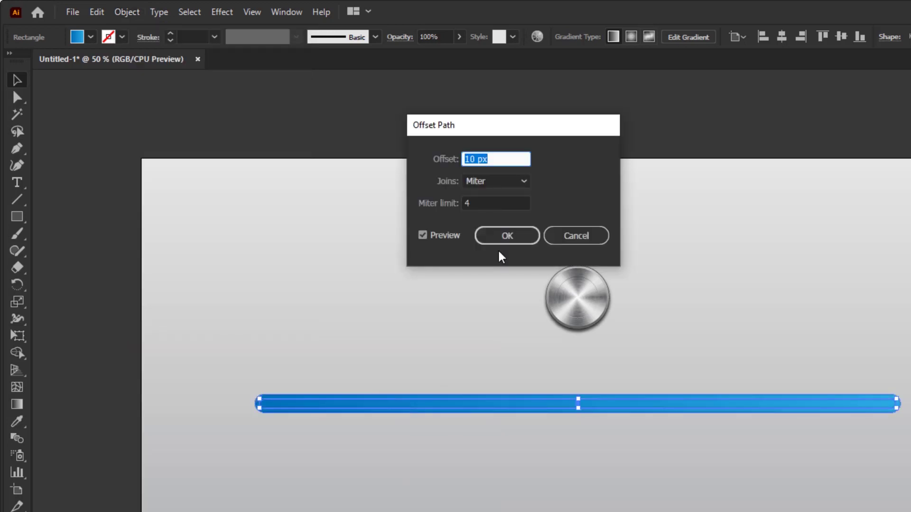
pyautogui.write('20')
# Confirm the 20 px offset shape and delete its Inner Glow in the Appearance panel.
pyautogui.click(504, 237)
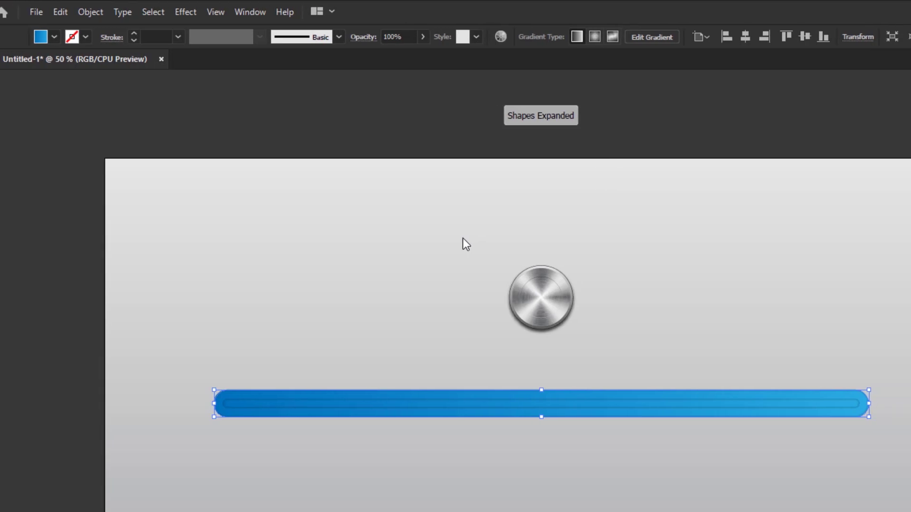
pyautogui.click(694, 95)
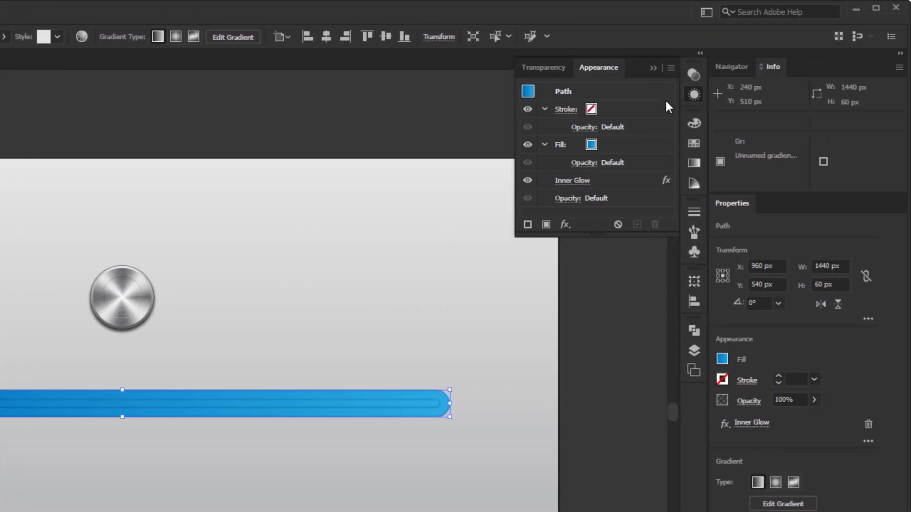
pyautogui.click(622, 182)
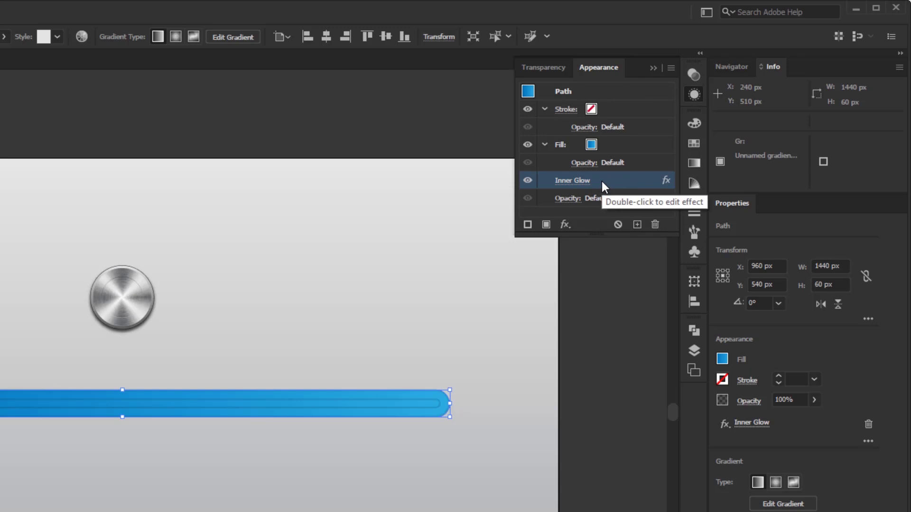
pyautogui.click(654, 225)
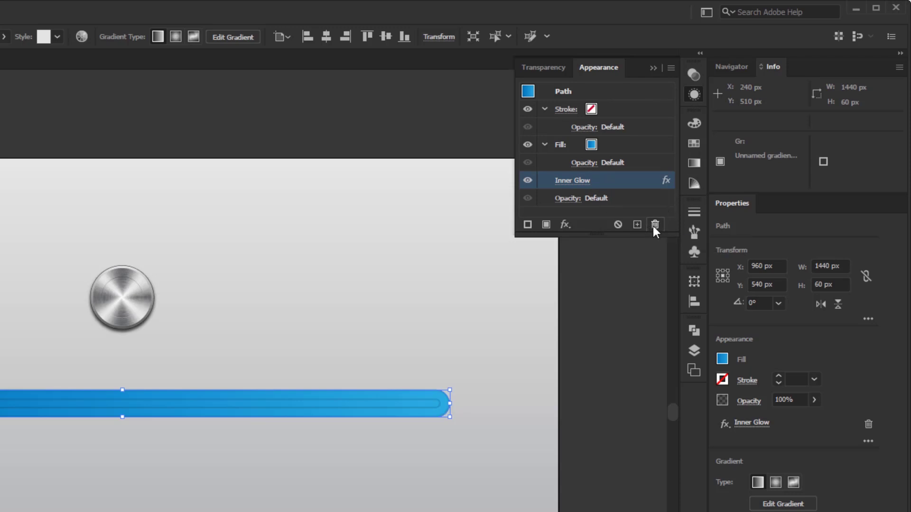
# Make the outer shape's gradient run vertically at 90° with a near-white left stop.
pyautogui.click(696, 165)
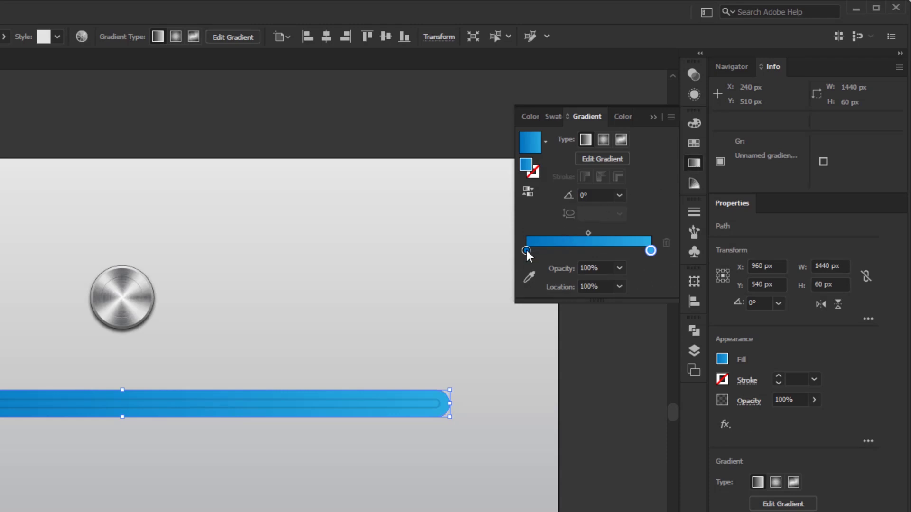
pyautogui.click(619, 195)
pyautogui.click(634, 273)
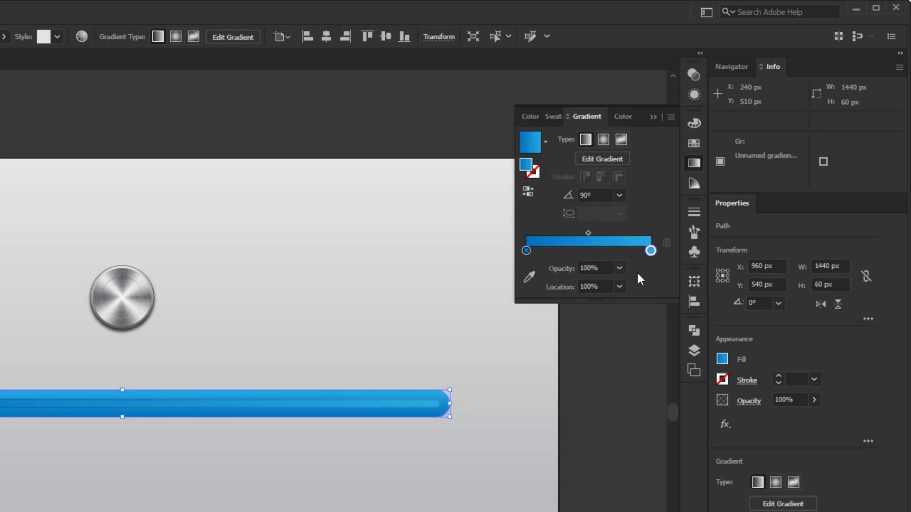
pyautogui.click(526, 248)
pyautogui.doubleClick(527, 252)
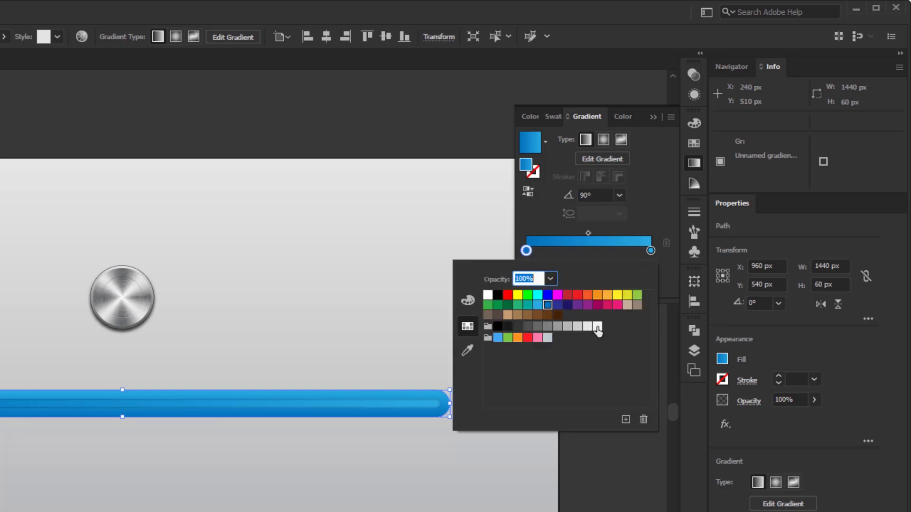
pyautogui.click(598, 326)
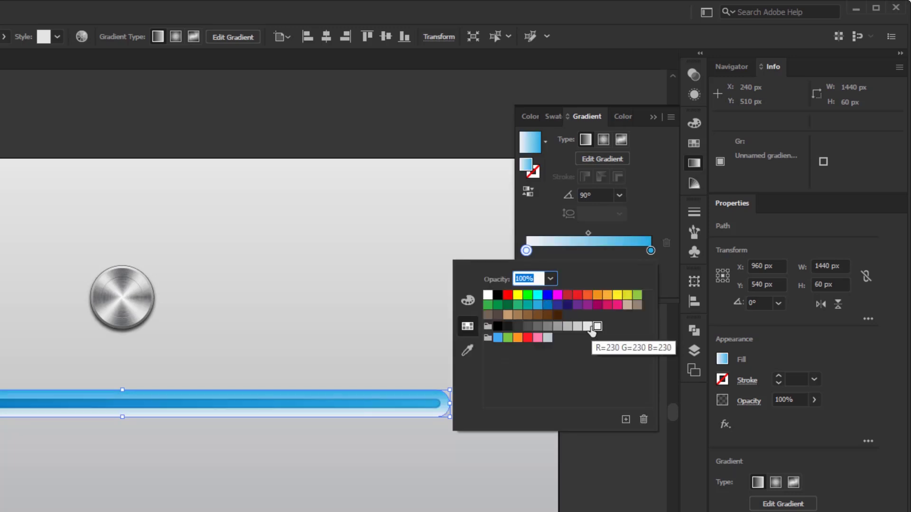
pyautogui.press('Return')
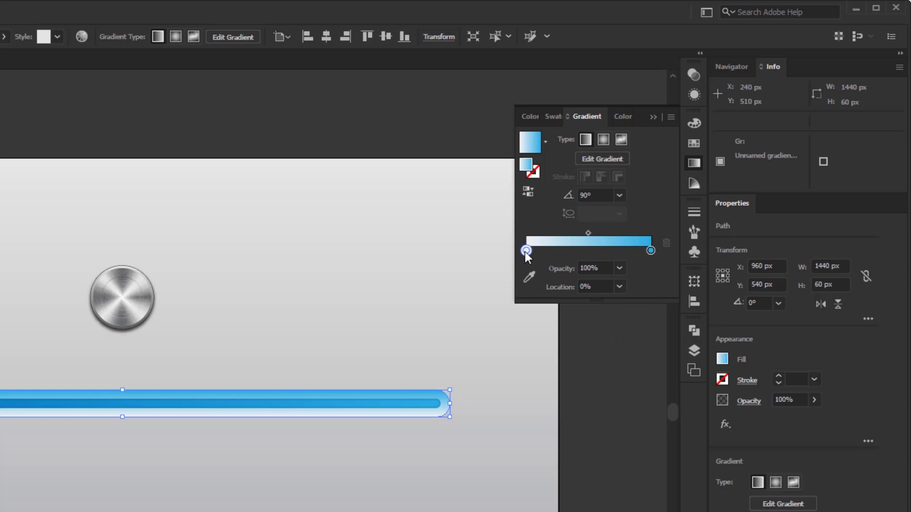
# Slide the white stop toward the middle, setting its location to 45%.
pyautogui.moveTo(526, 251); pyautogui.dragTo(580, 251)
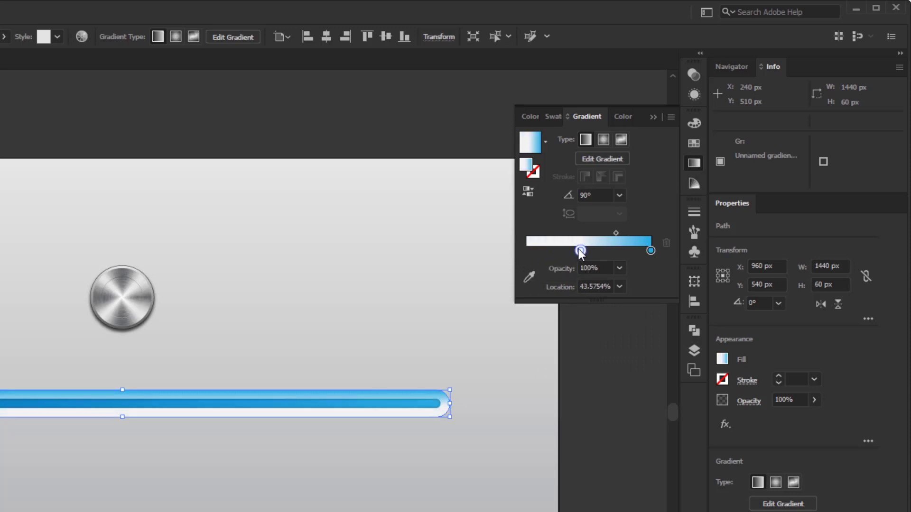
pyautogui.click(589, 285)
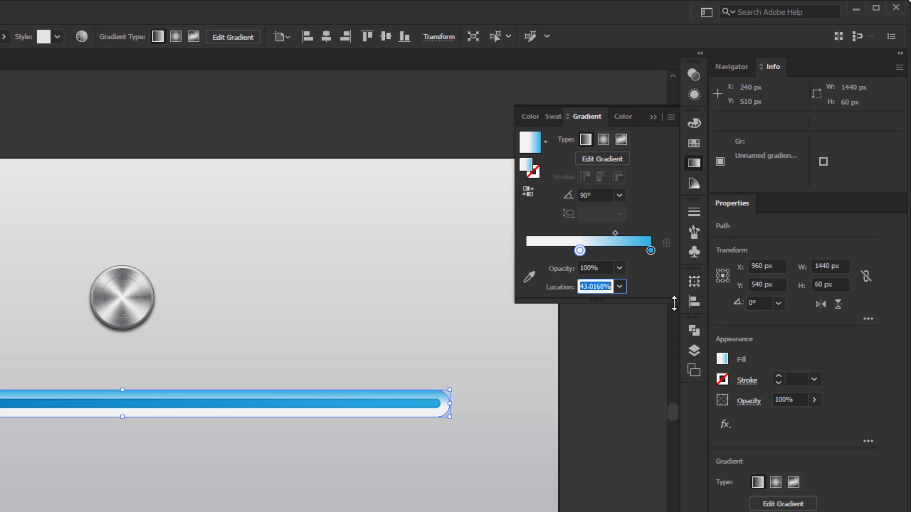
pyautogui.write('45')
pyautogui.click(651, 251)
# Set the right stop to grey R=179 G=179 B=179 with a 45% location.
pyautogui.doubleClick(650, 251)
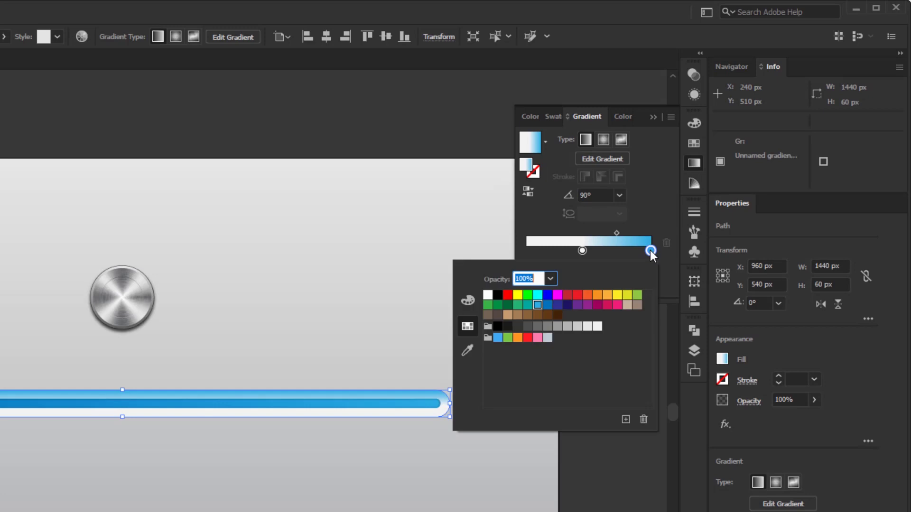
pyautogui.click(541, 327)
pyautogui.click(550, 328)
pyautogui.click(567, 327)
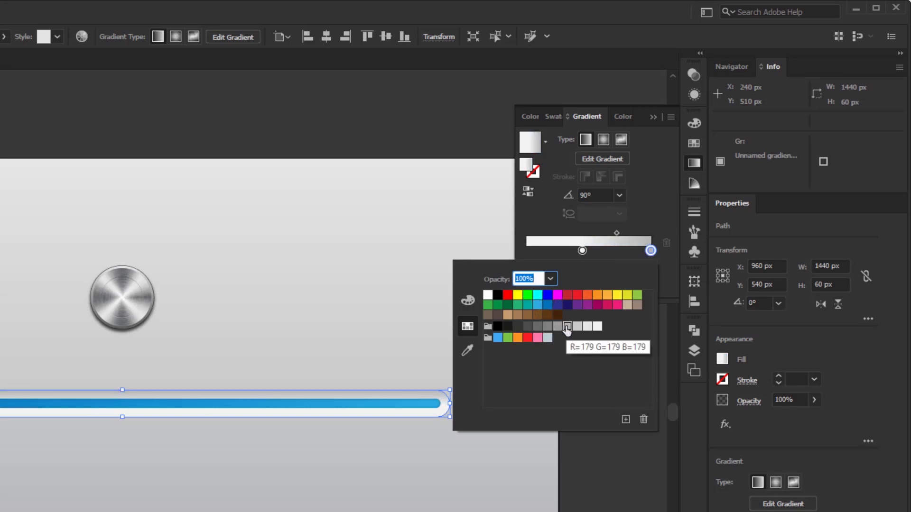
pyautogui.click(557, 327)
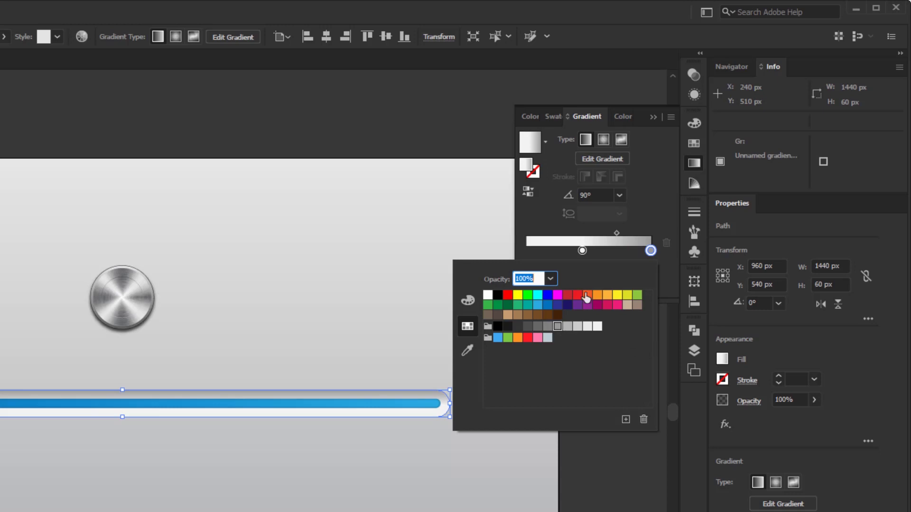
pyautogui.click(651, 250)
pyautogui.click(551, 286)
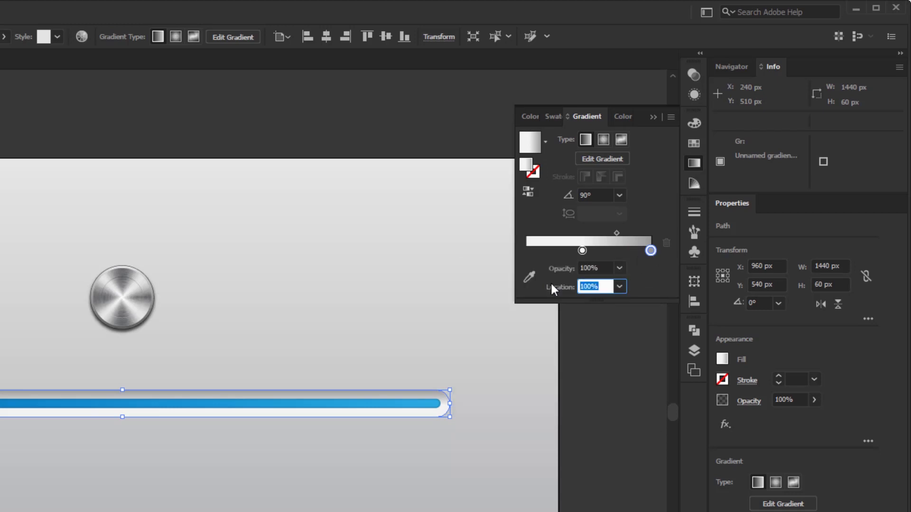
pyautogui.write('45')
pyautogui.press('Return')
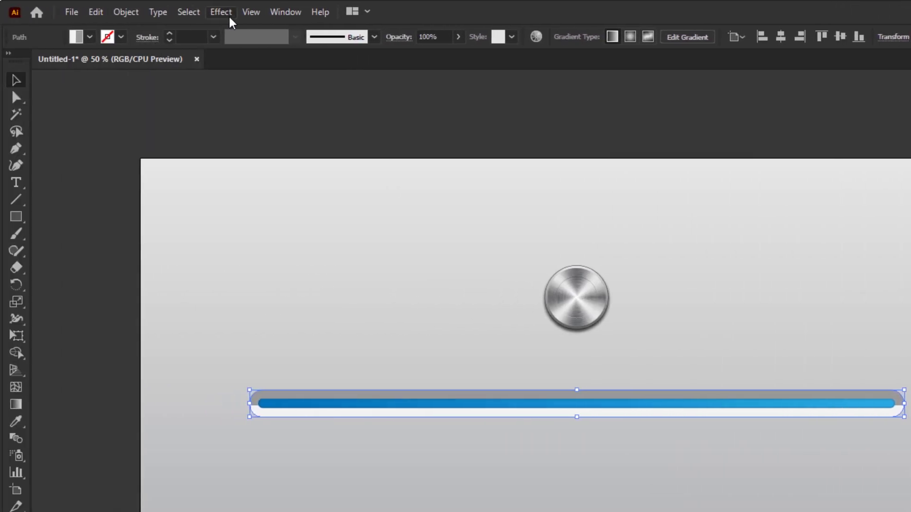
# Apply an 8-pixel Gaussian Blur to the groove shape, then deselect it.
pyautogui.click(222, 11)
pyautogui.moveTo(337, 248)
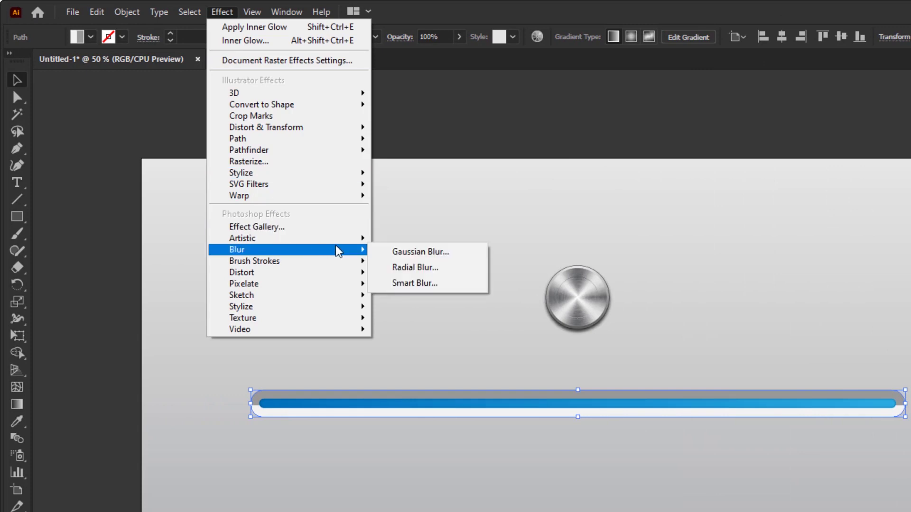
pyautogui.click(405, 247)
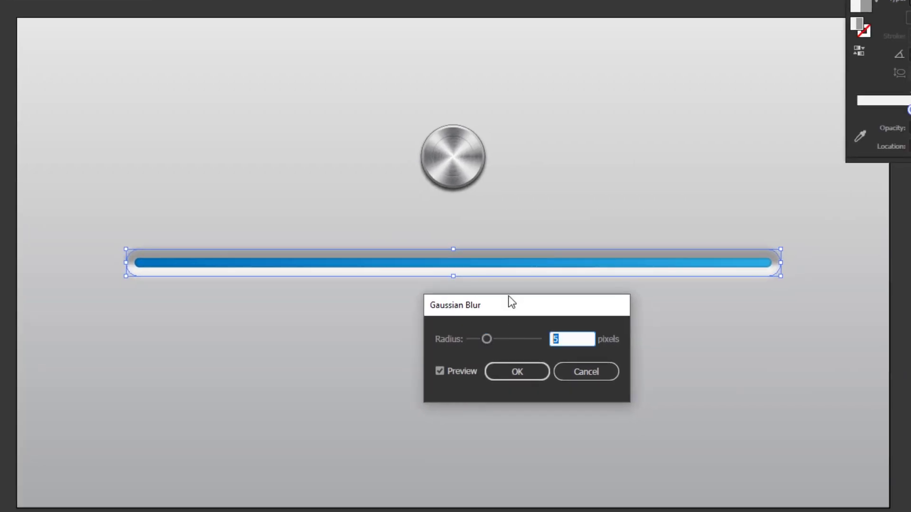
pyautogui.write('8')
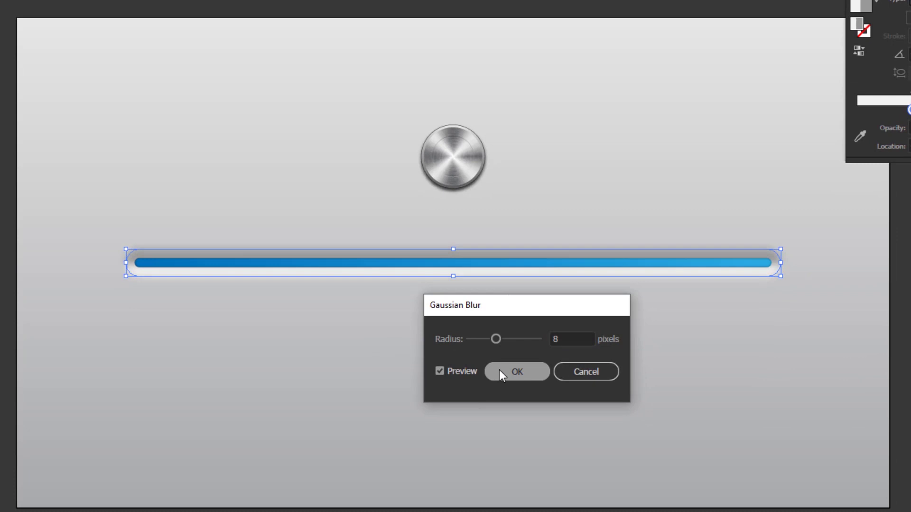
pyautogui.click(499, 369)
pyautogui.click(499, 370)
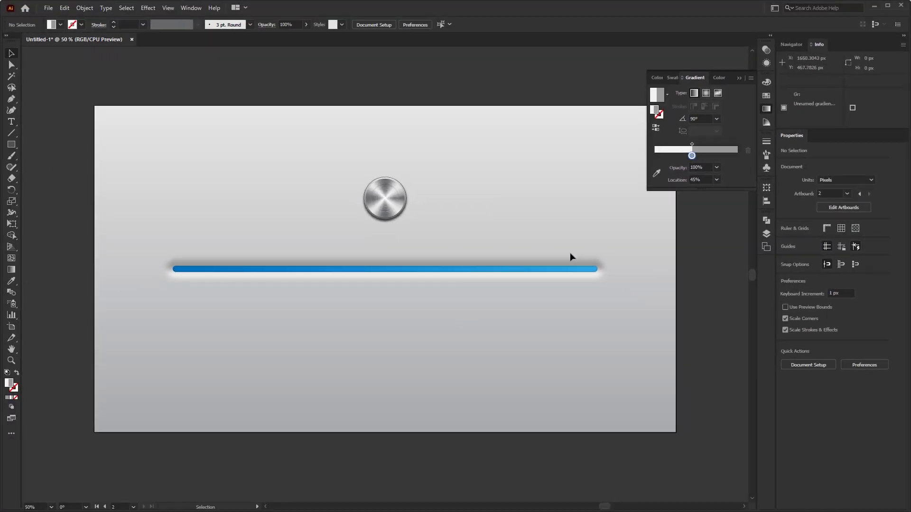
# Draw a 10 px vertical tick line with a mid-grey 4 pt stroke.
pyautogui.click(12, 133)
pyautogui.click(66, 130)
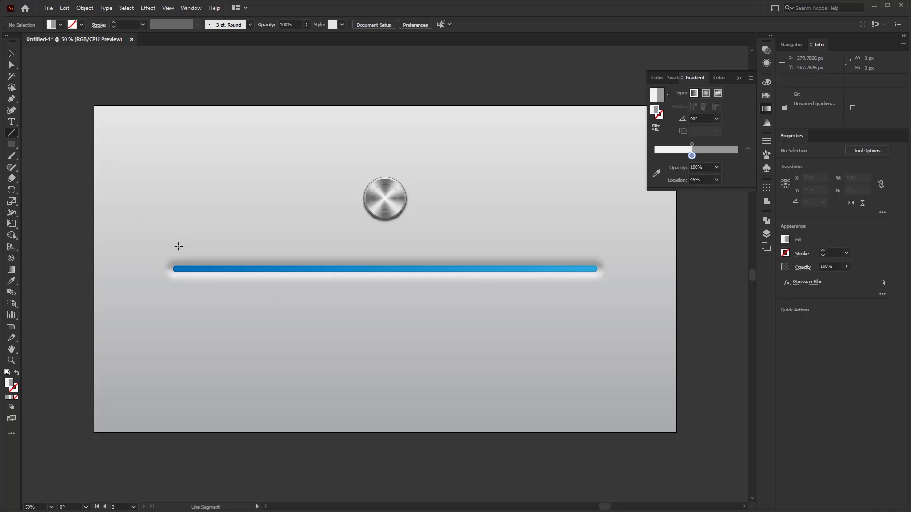
pyautogui.click(178, 242)
pyautogui.write('10')
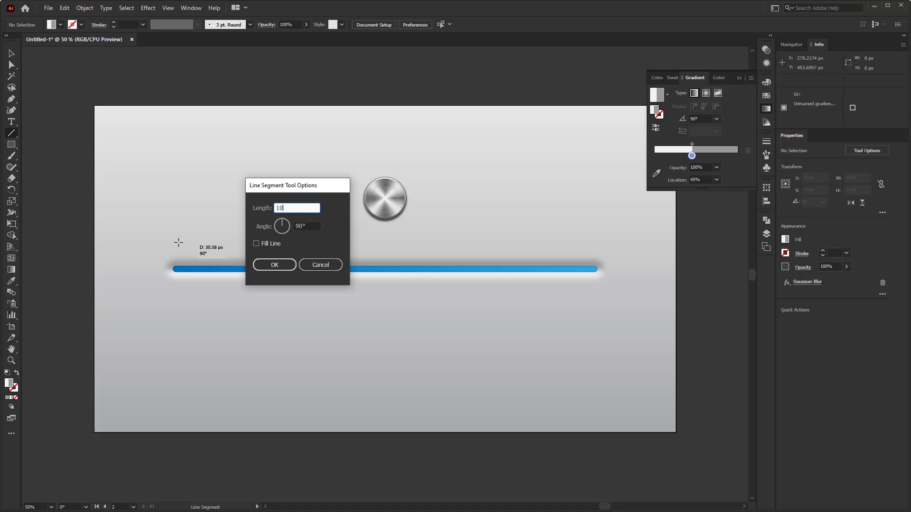
pyautogui.press('Return')
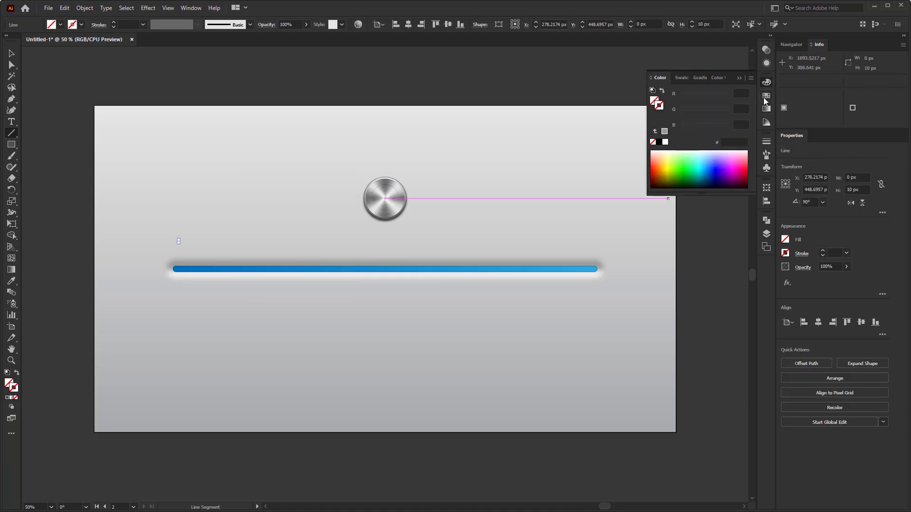
pyautogui.click(765, 96)
pyautogui.click(686, 136)
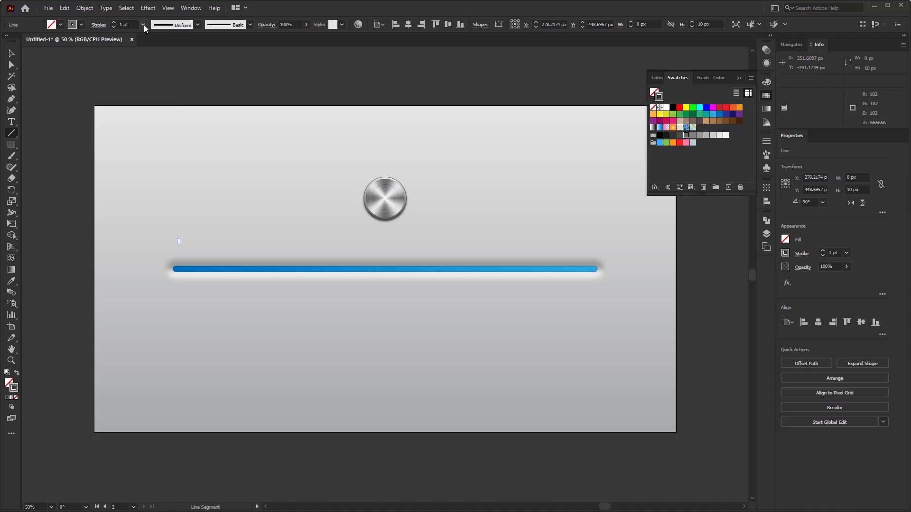
pyautogui.click(99, 25)
pyautogui.write('4')
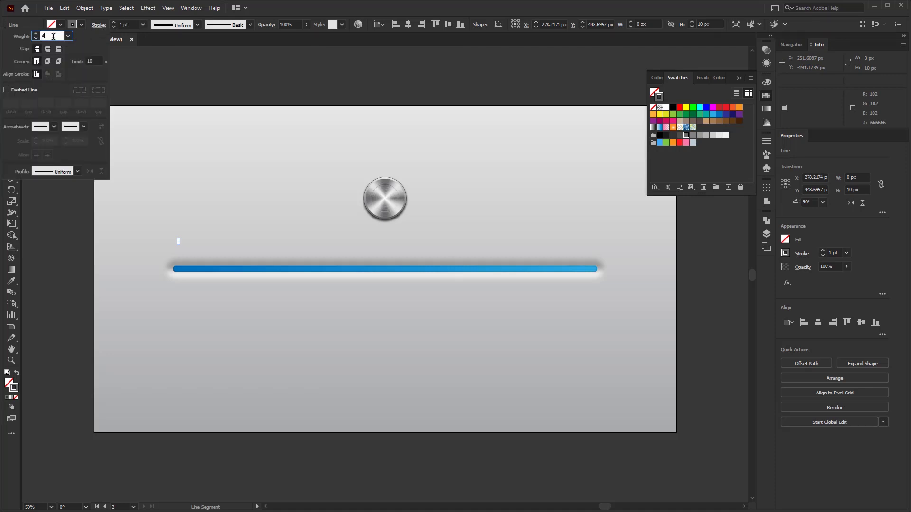
pyautogui.click(49, 49)
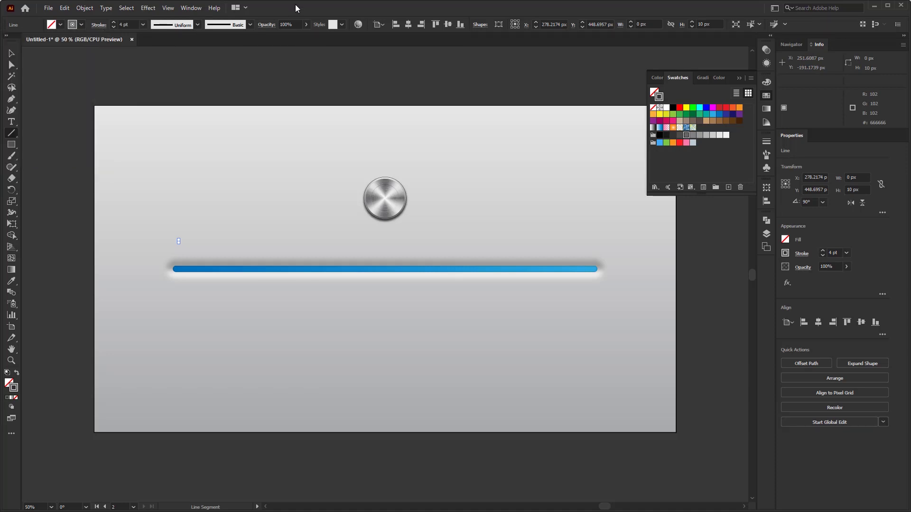
# Position the tick above the bar's left end and Alt-drag a copy 1400 px right.
pyautogui.press('v')
pyautogui.click(170, 148)
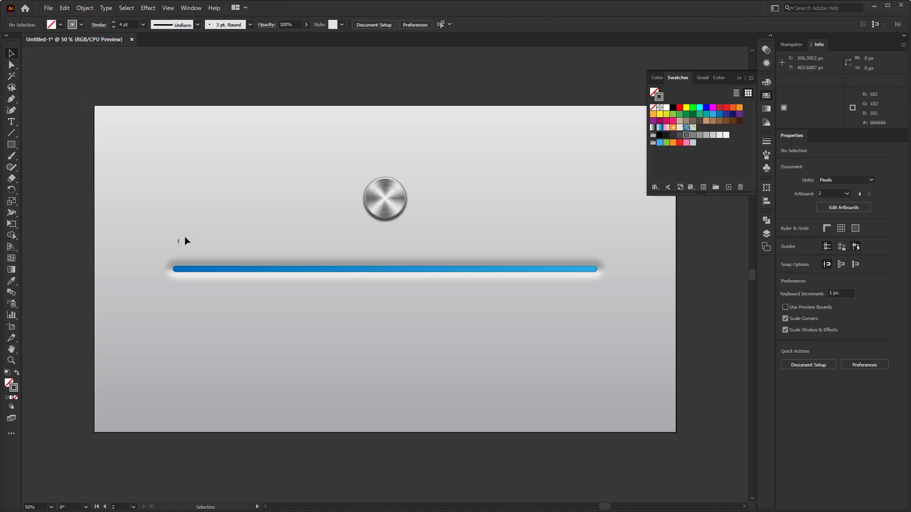
pyautogui.moveTo(180, 242); pyautogui.dragTo(175, 252)
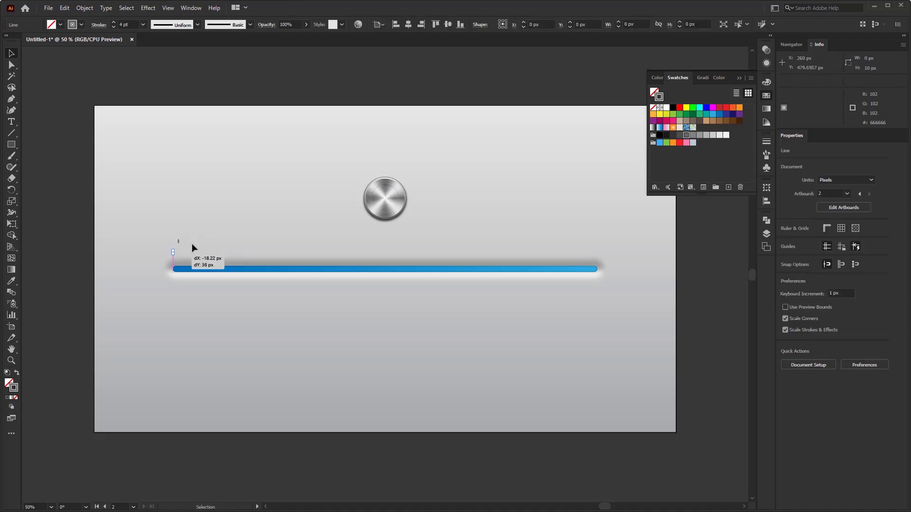
pyautogui.click(144, 242)
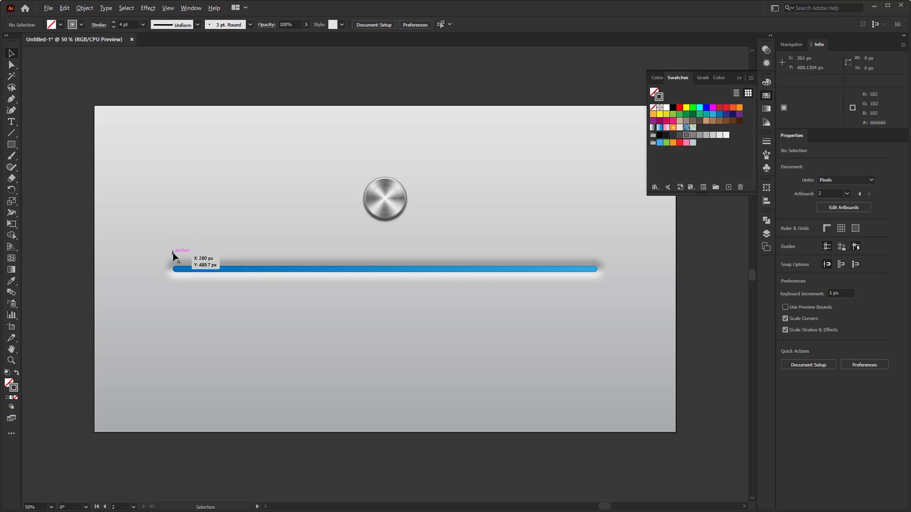
pyautogui.moveTo(173, 255); pyautogui.dragTo(597, 268)
# Blend the left and right end ticks using Specified Steps set to 30.
pyautogui.click(588, 315)
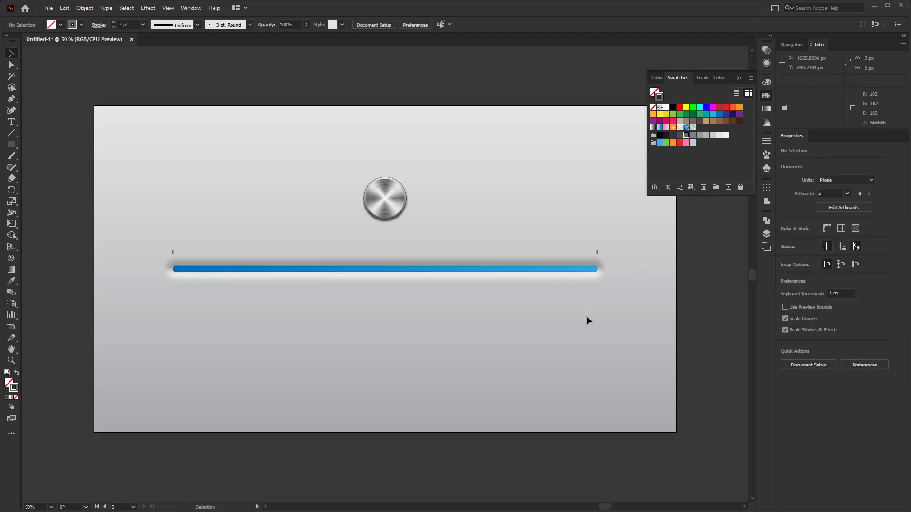
pyautogui.click(12, 293)
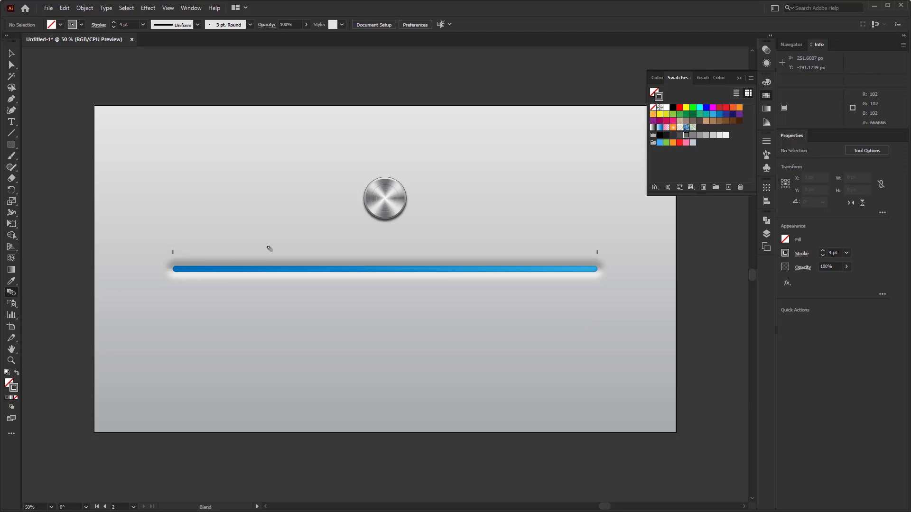
pyautogui.click(598, 253)
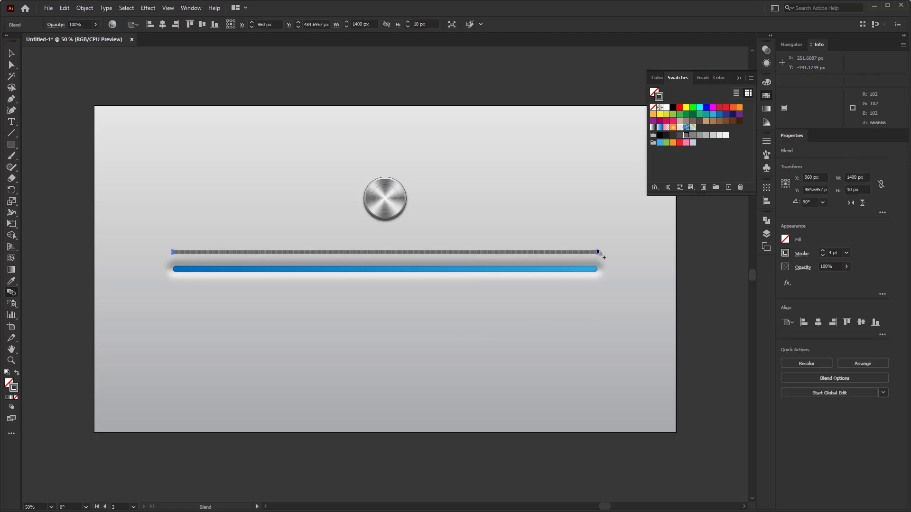
pyautogui.doubleClick(12, 292)
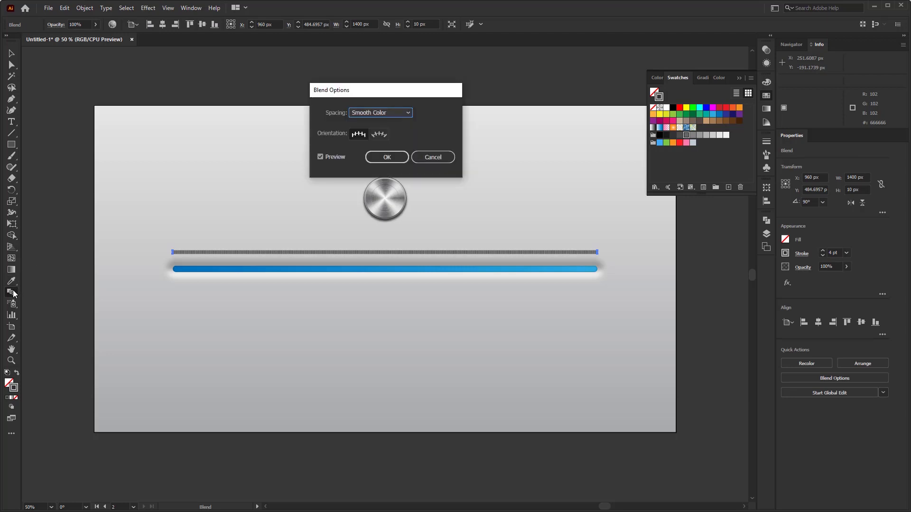
pyautogui.click(394, 113)
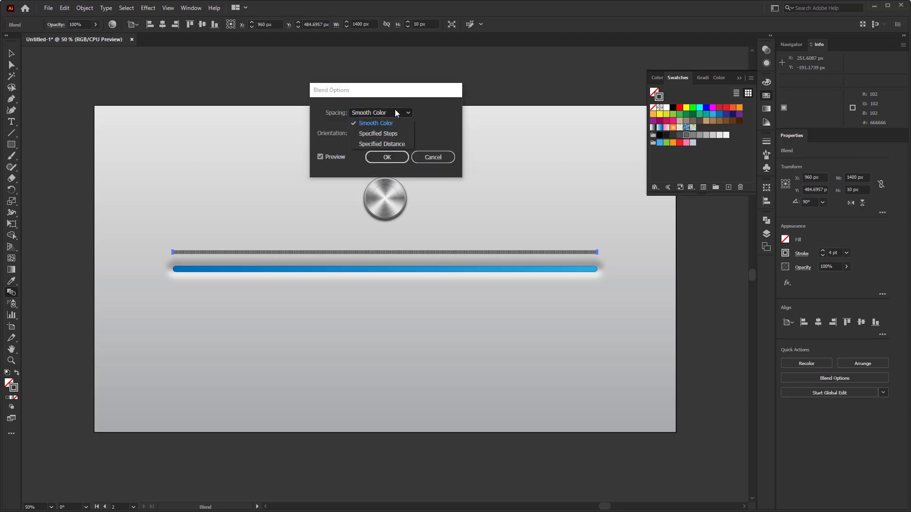
pyautogui.click(400, 132)
pyautogui.click(439, 112)
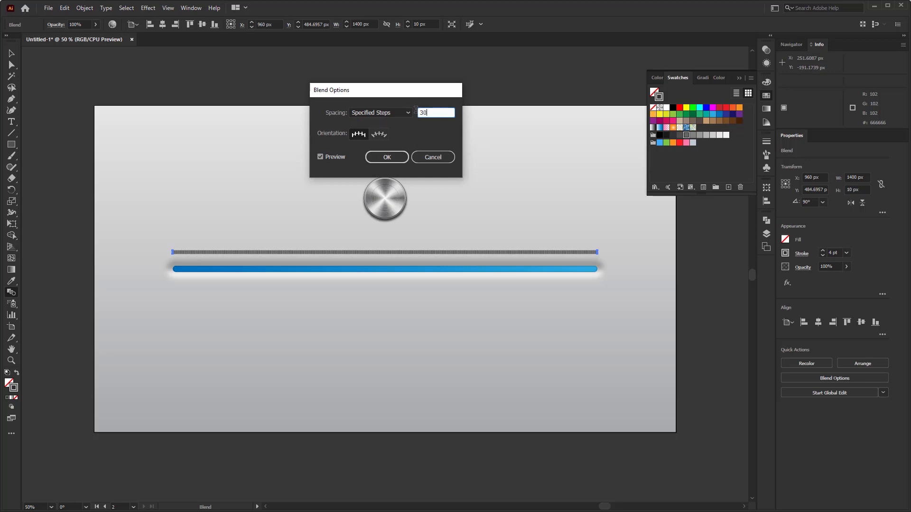
pyautogui.click(395, 158)
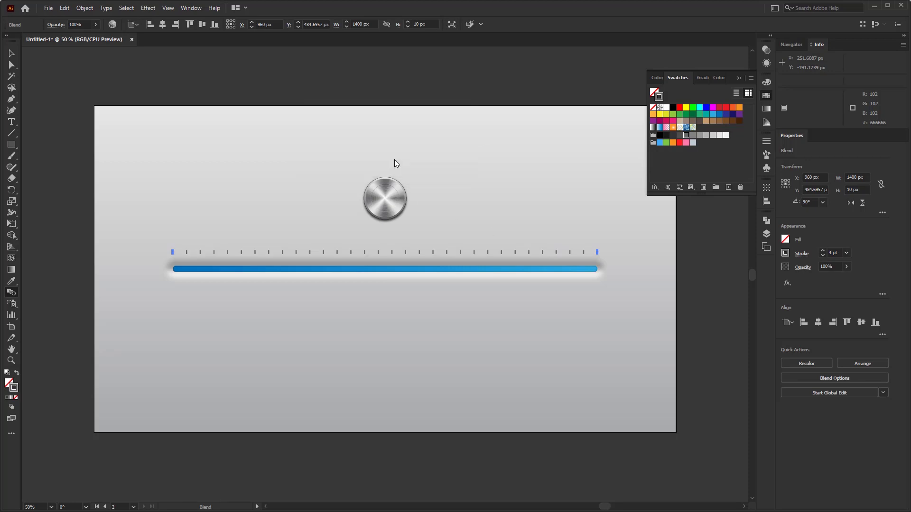
# Deselect the tick blend to view the finished slider.
pyautogui.click(385, 158)
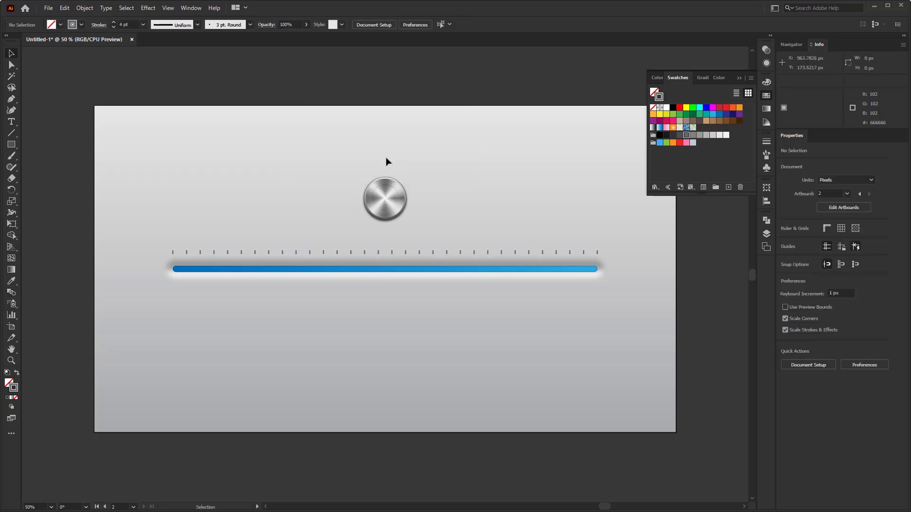